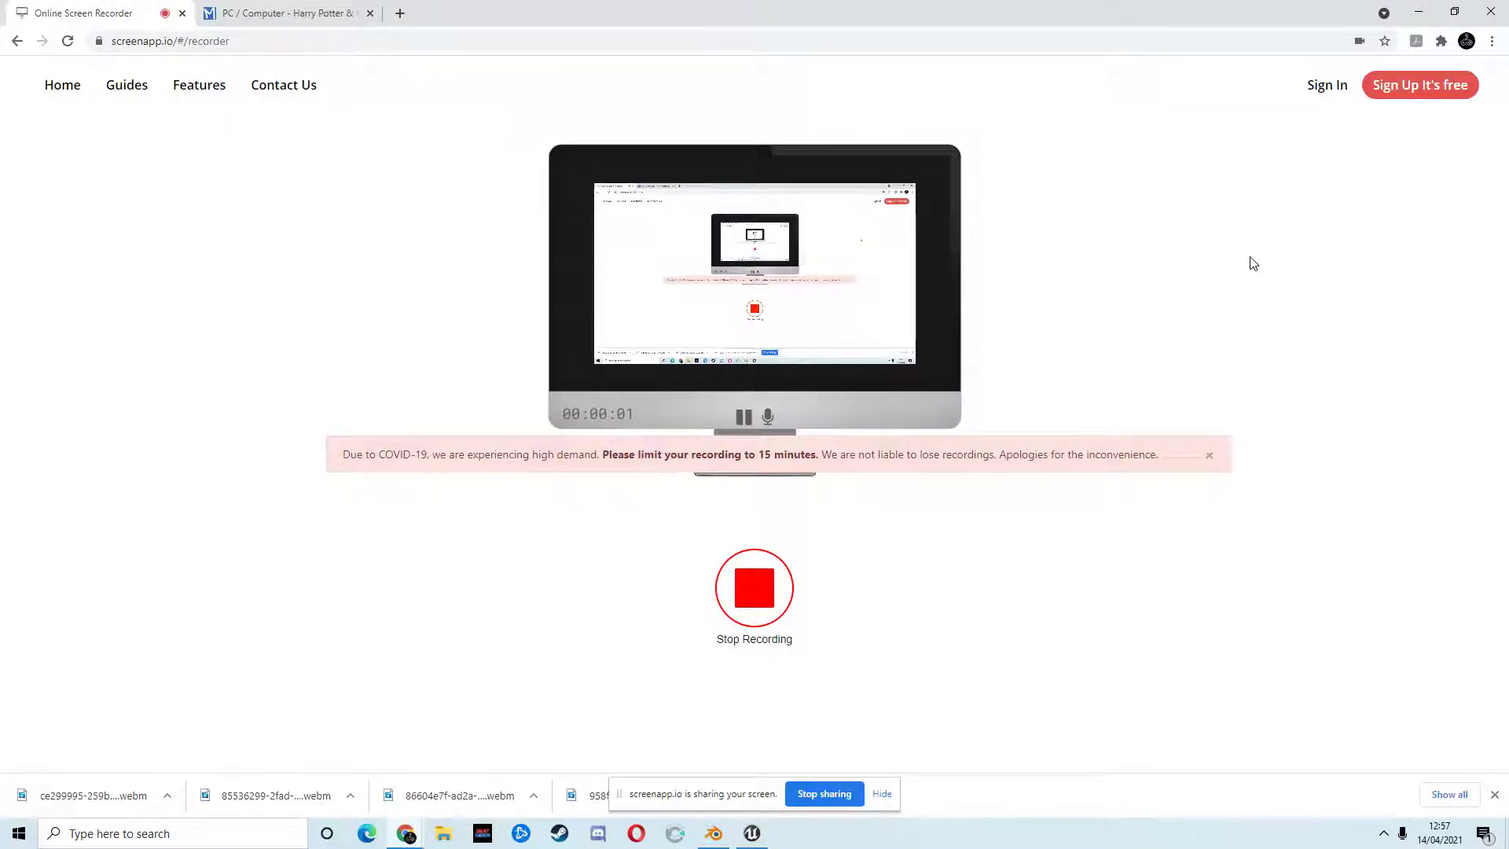
click(1423, 11)
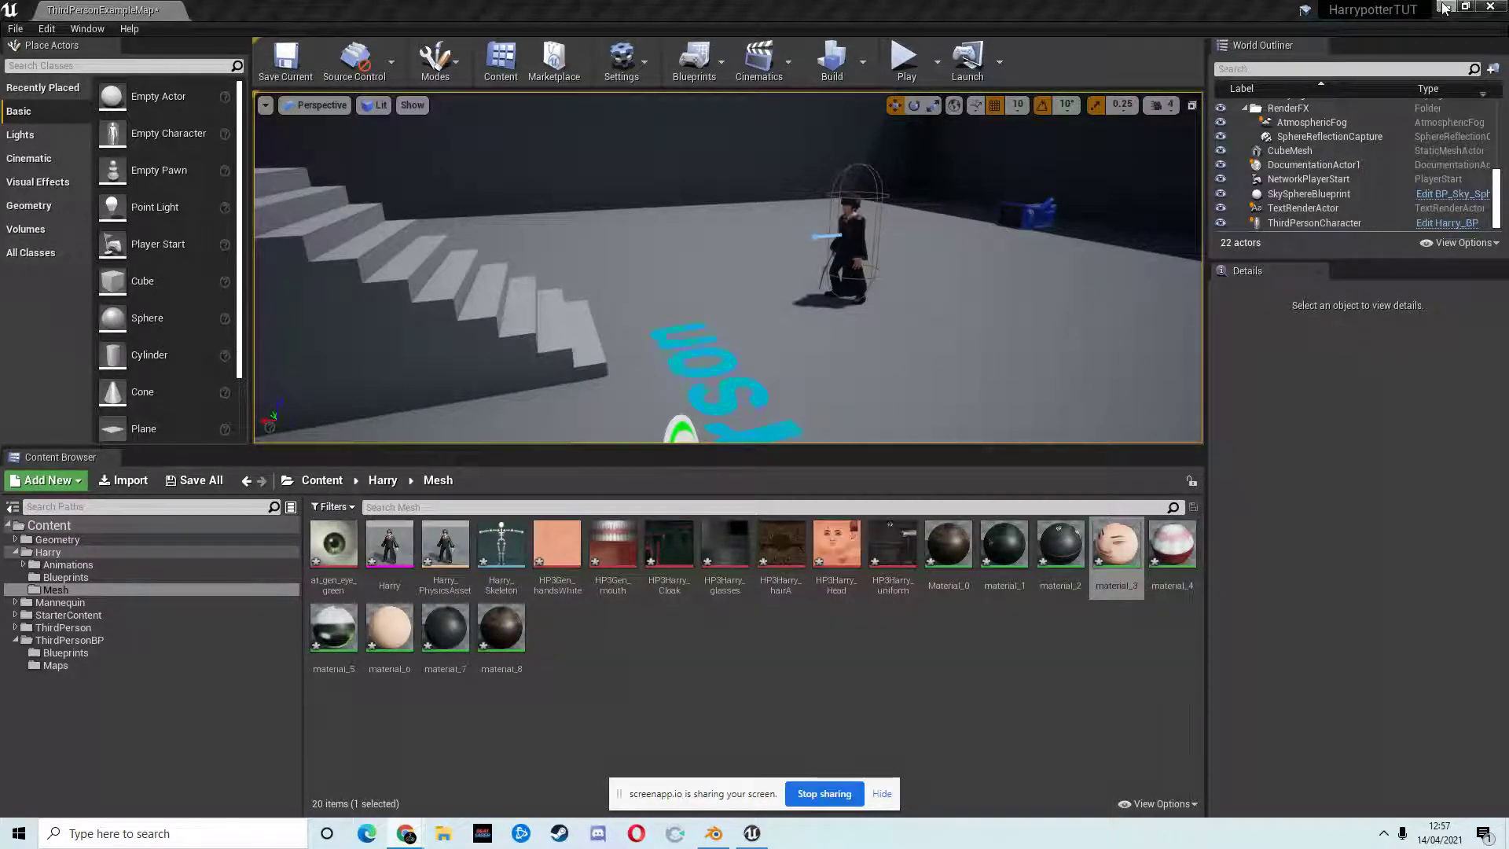
click(605, 121)
click(1446, 10)
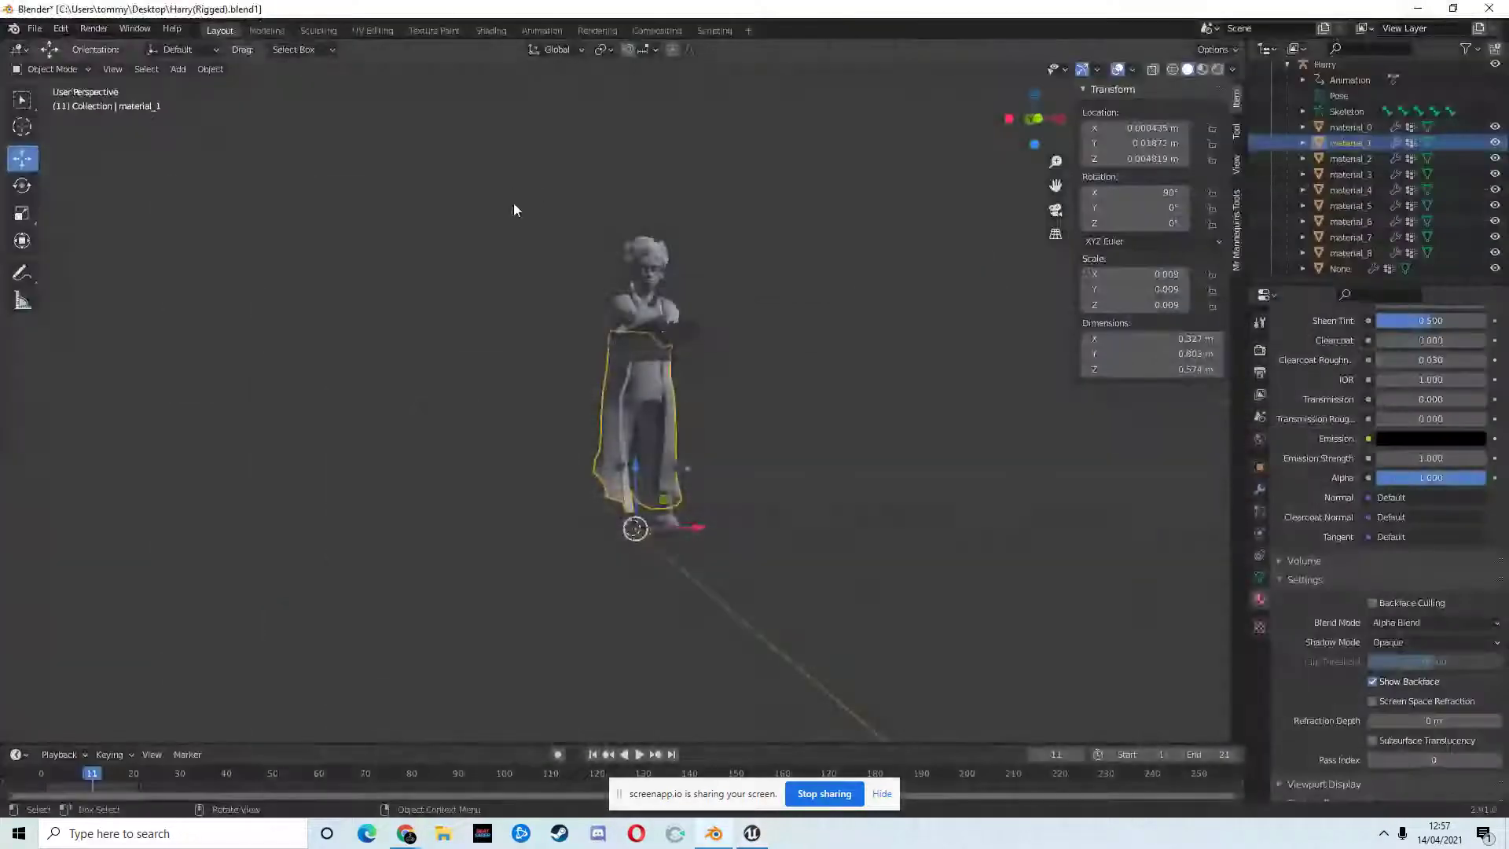
- Switch to the browser's Models Resource page and go back to the "harry potter" search results
mouse_move(415, 836)
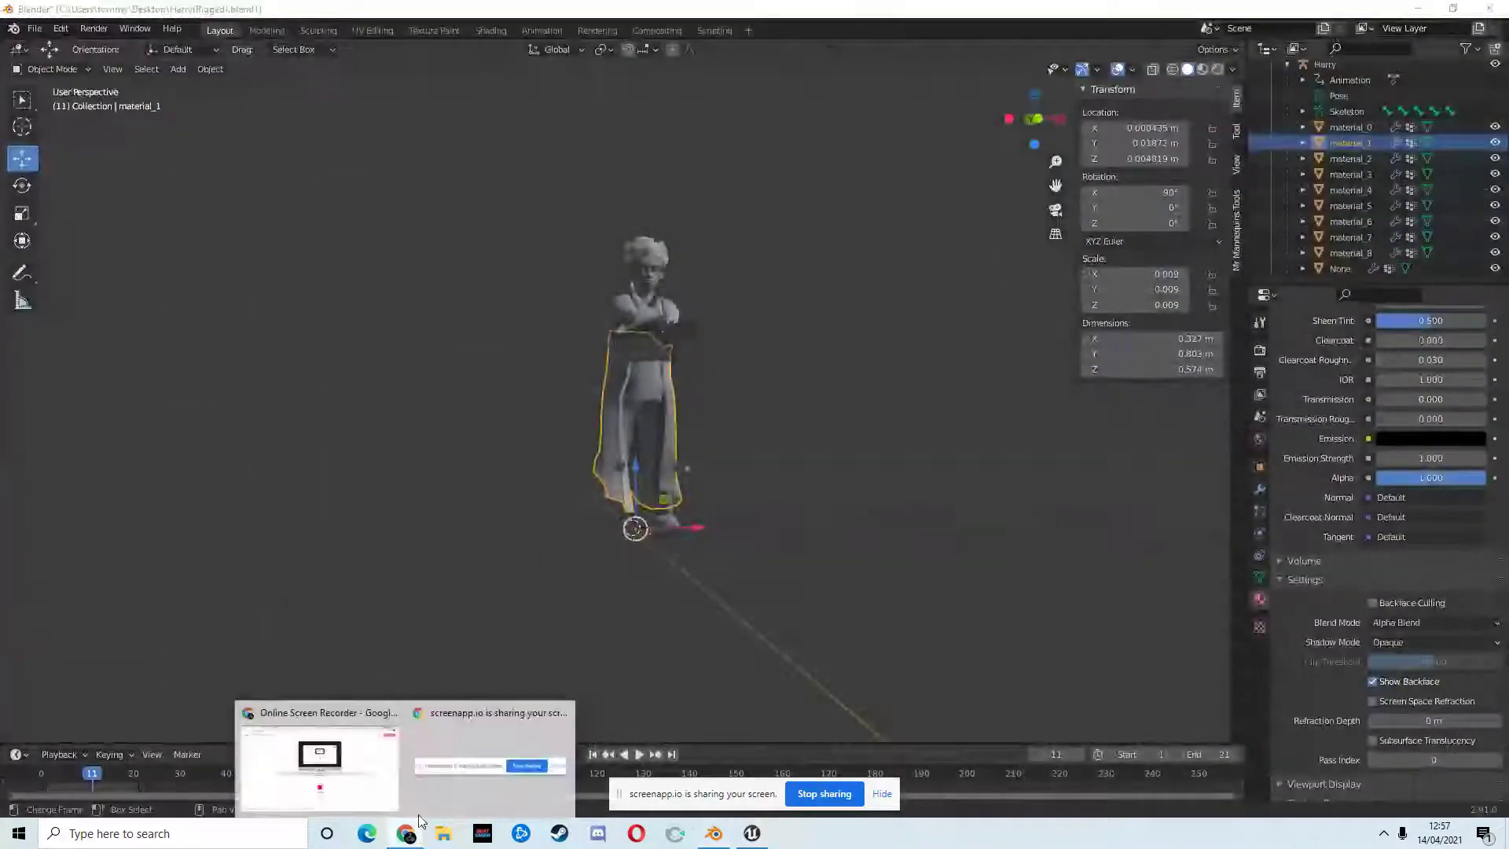
click(384, 774)
click(277, 12)
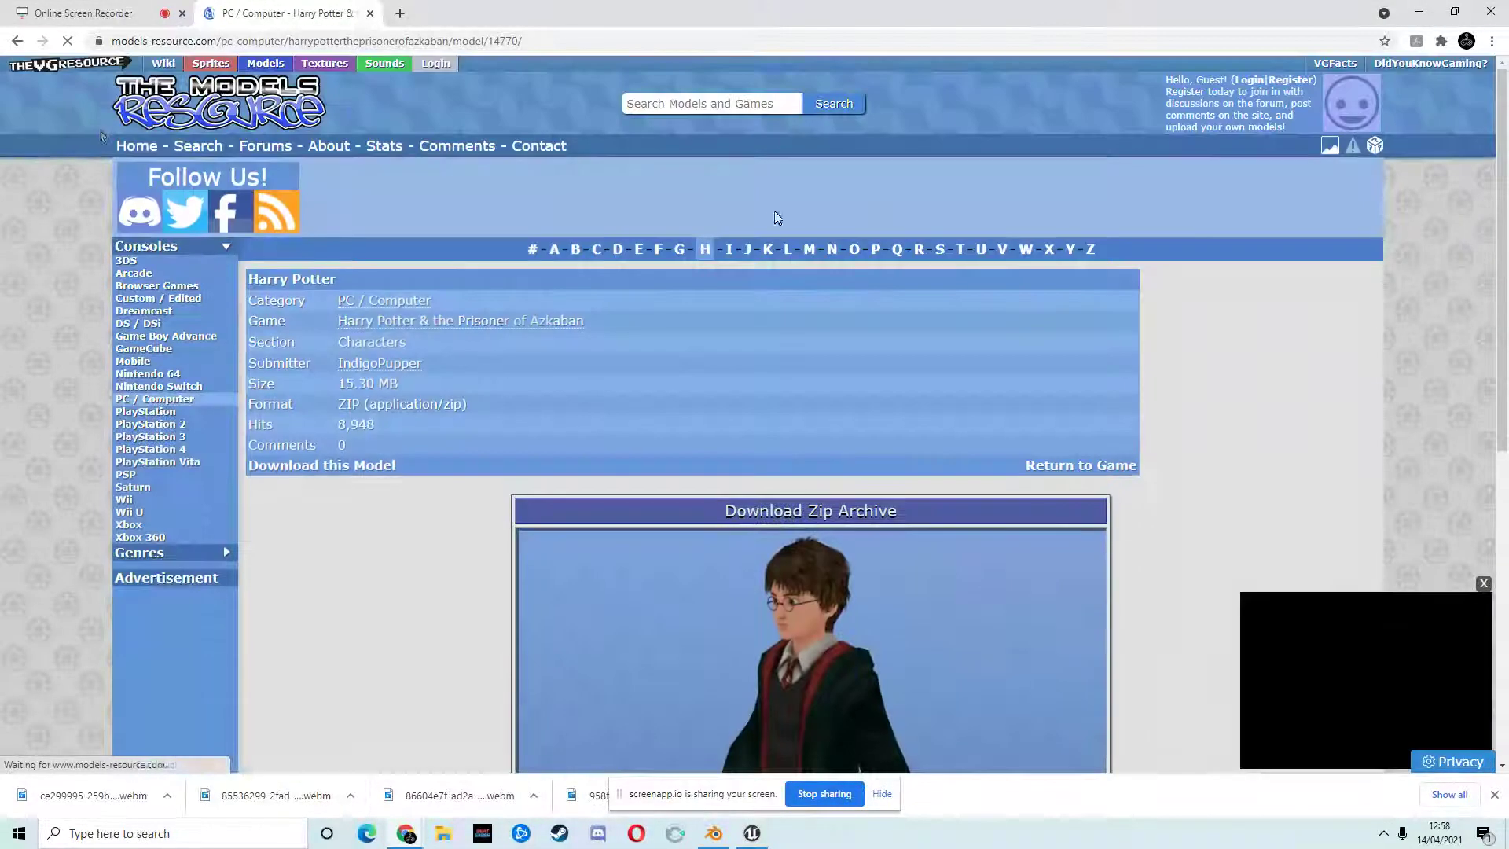
click(13, 44)
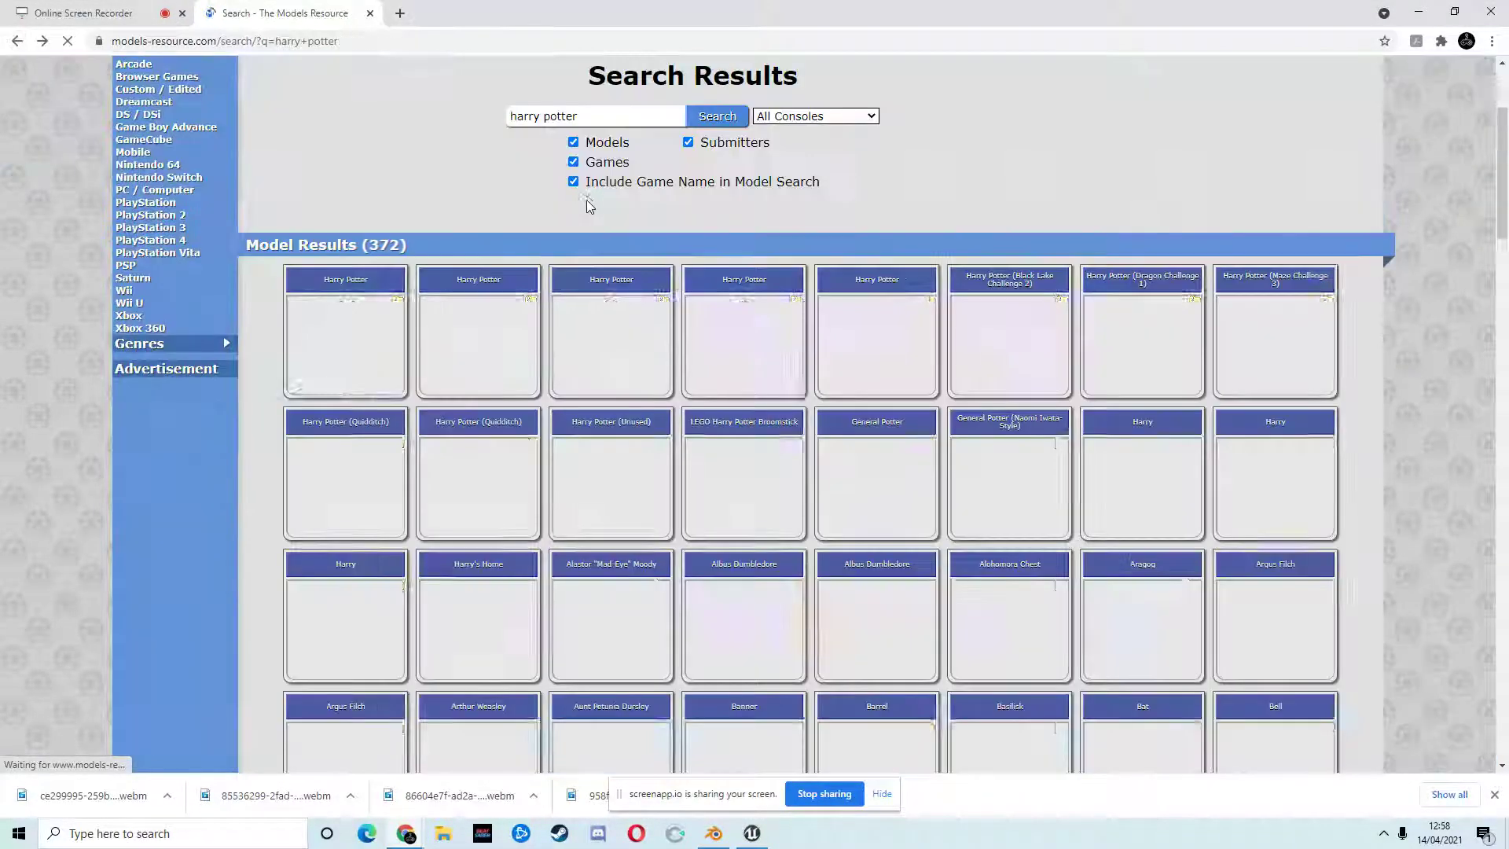
- Look through the Harry Potter model results and open the Wand model from Harry Potter & the Prisoner of Azkaban
scroll(916, 393, down, 10)
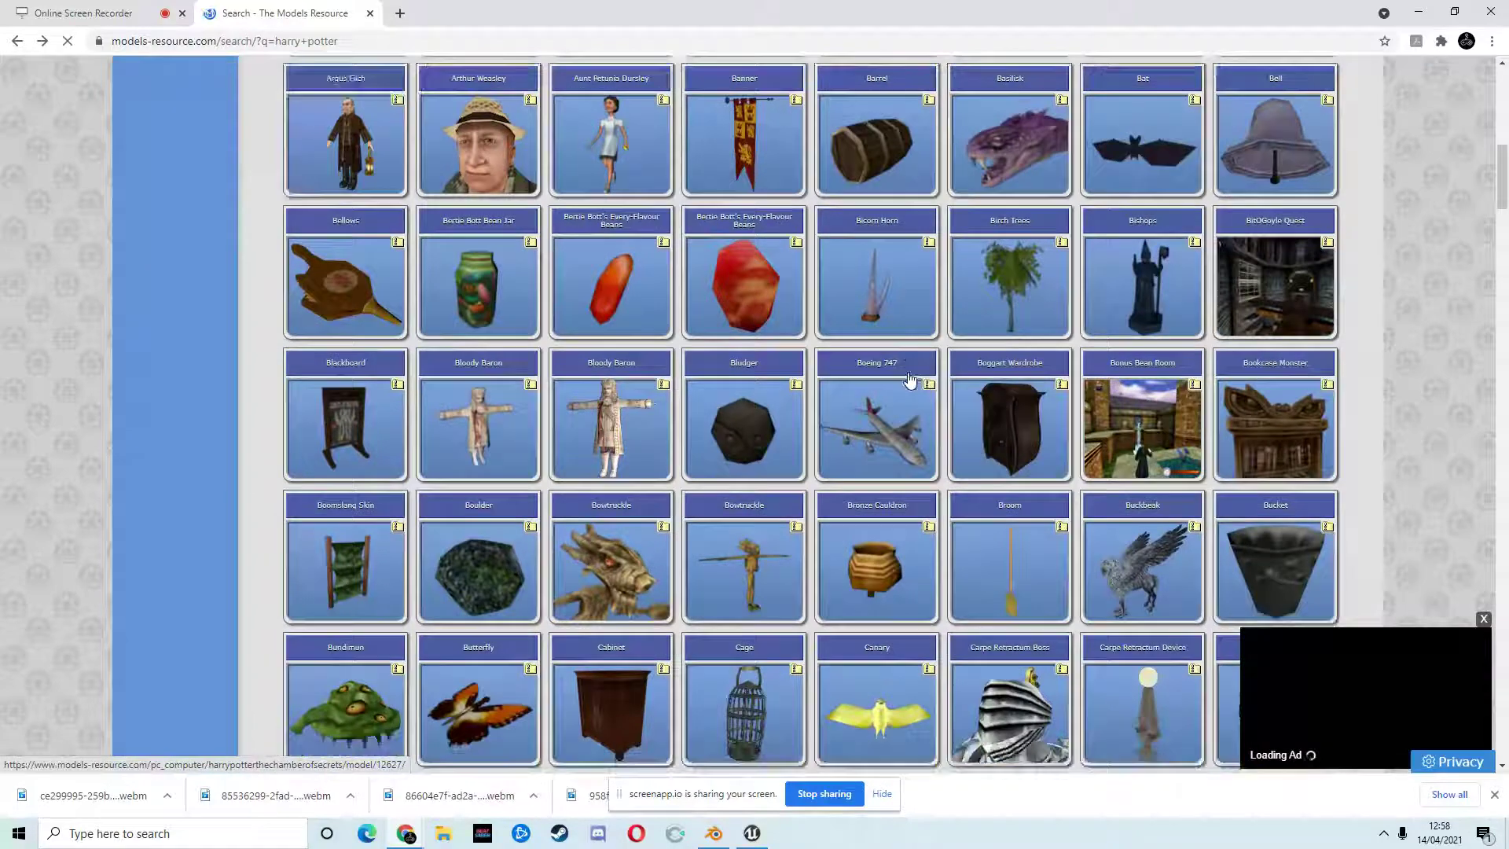
scroll(910, 380, down, 15)
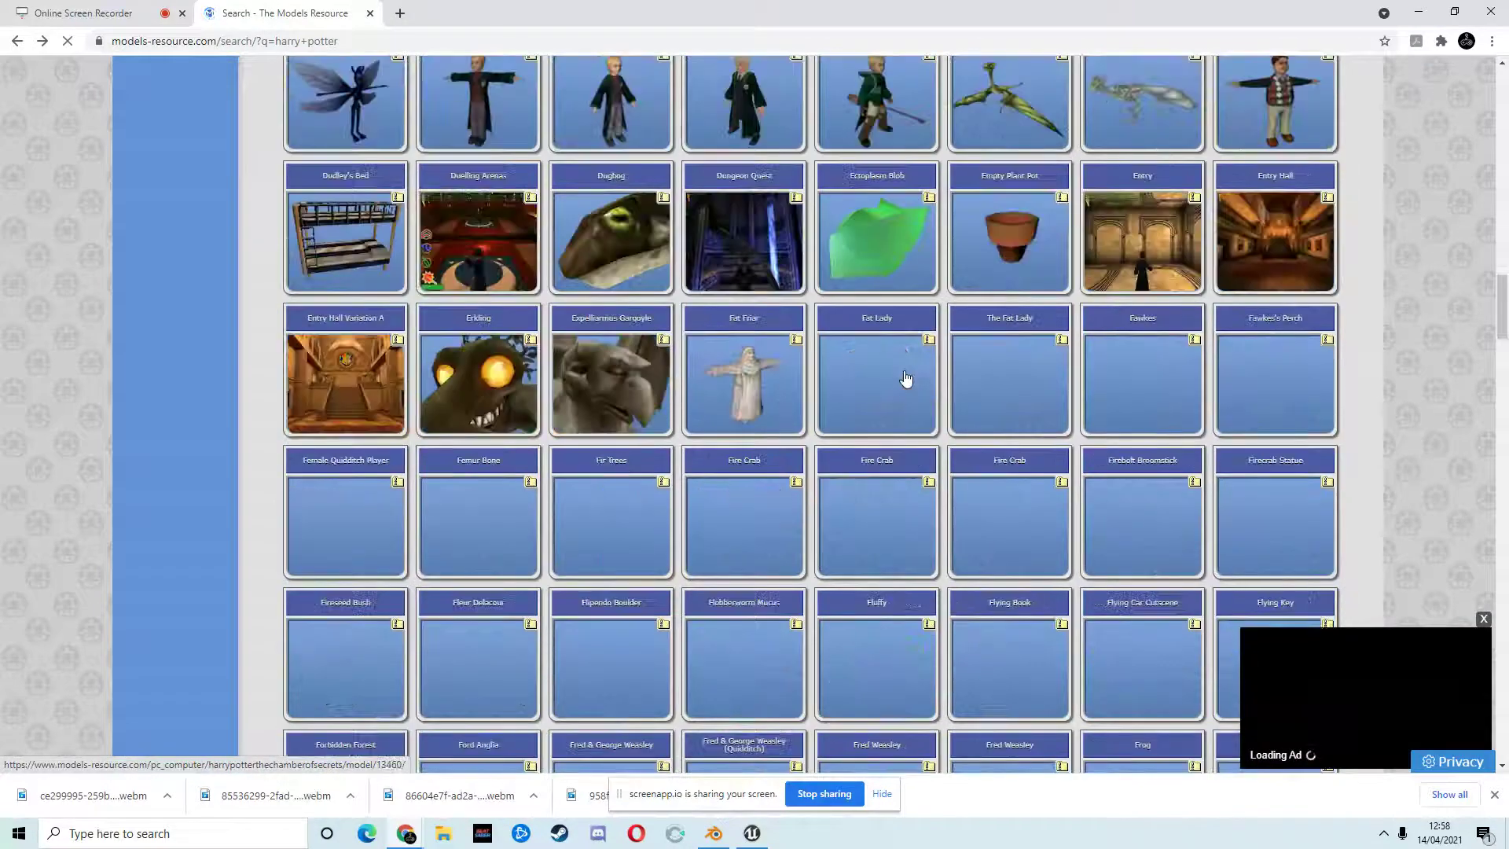
scroll(906, 379, down, 12)
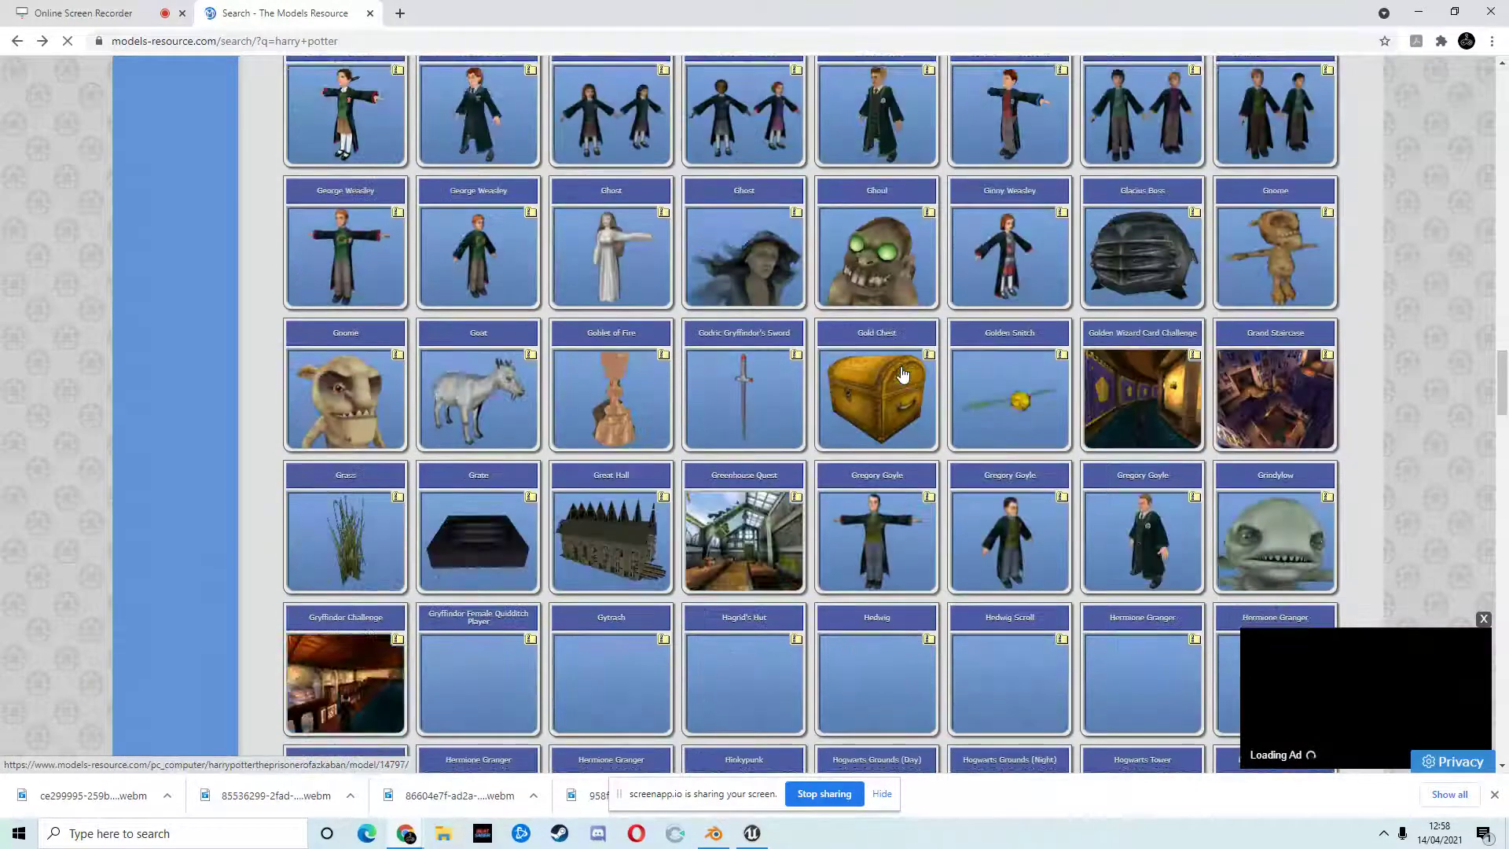
scroll(880, 377, down, 5)
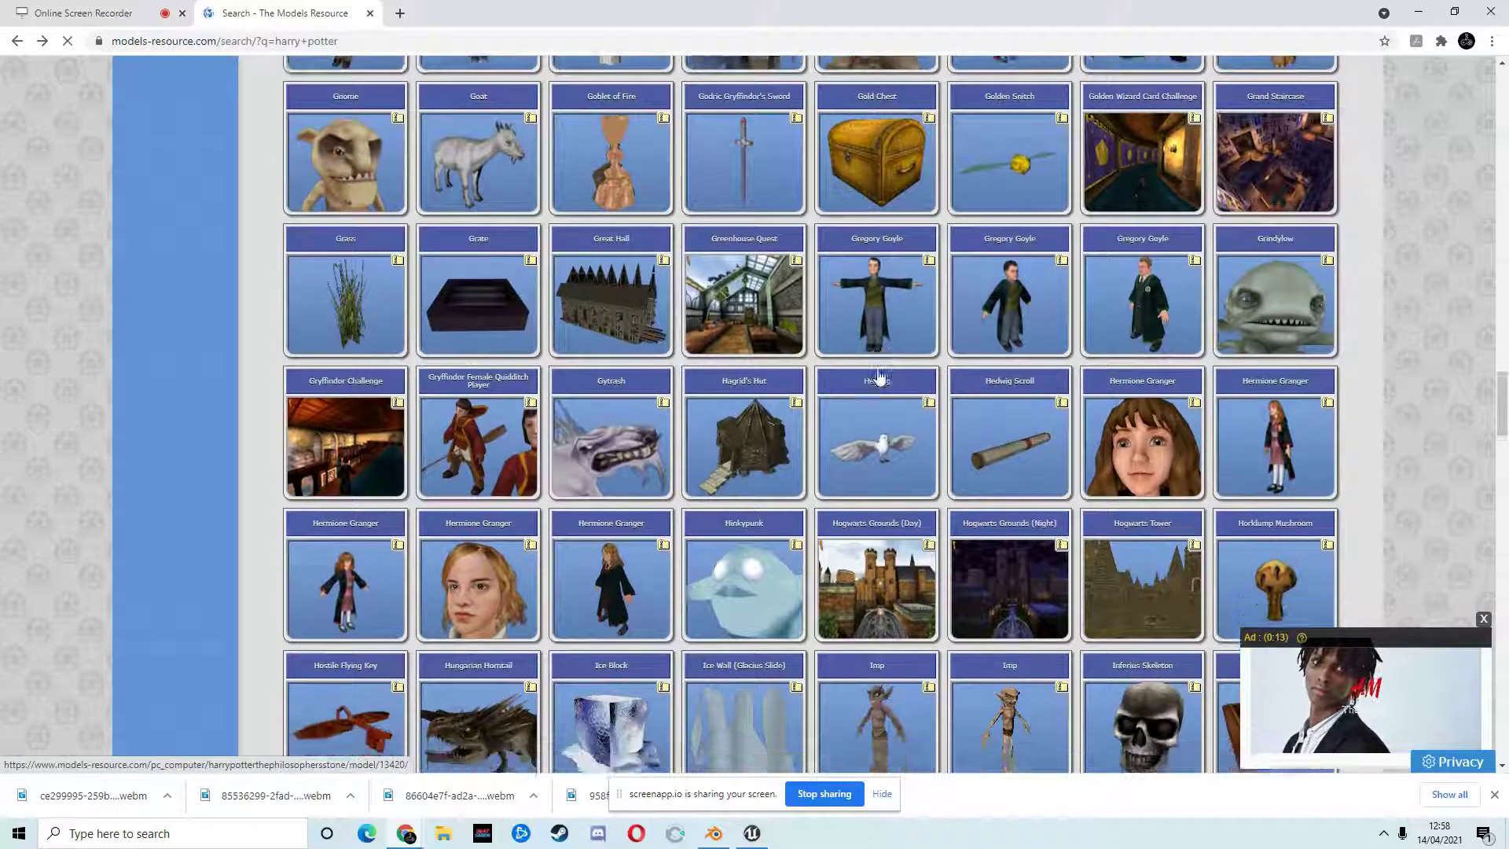
scroll(878, 377, down, 13)
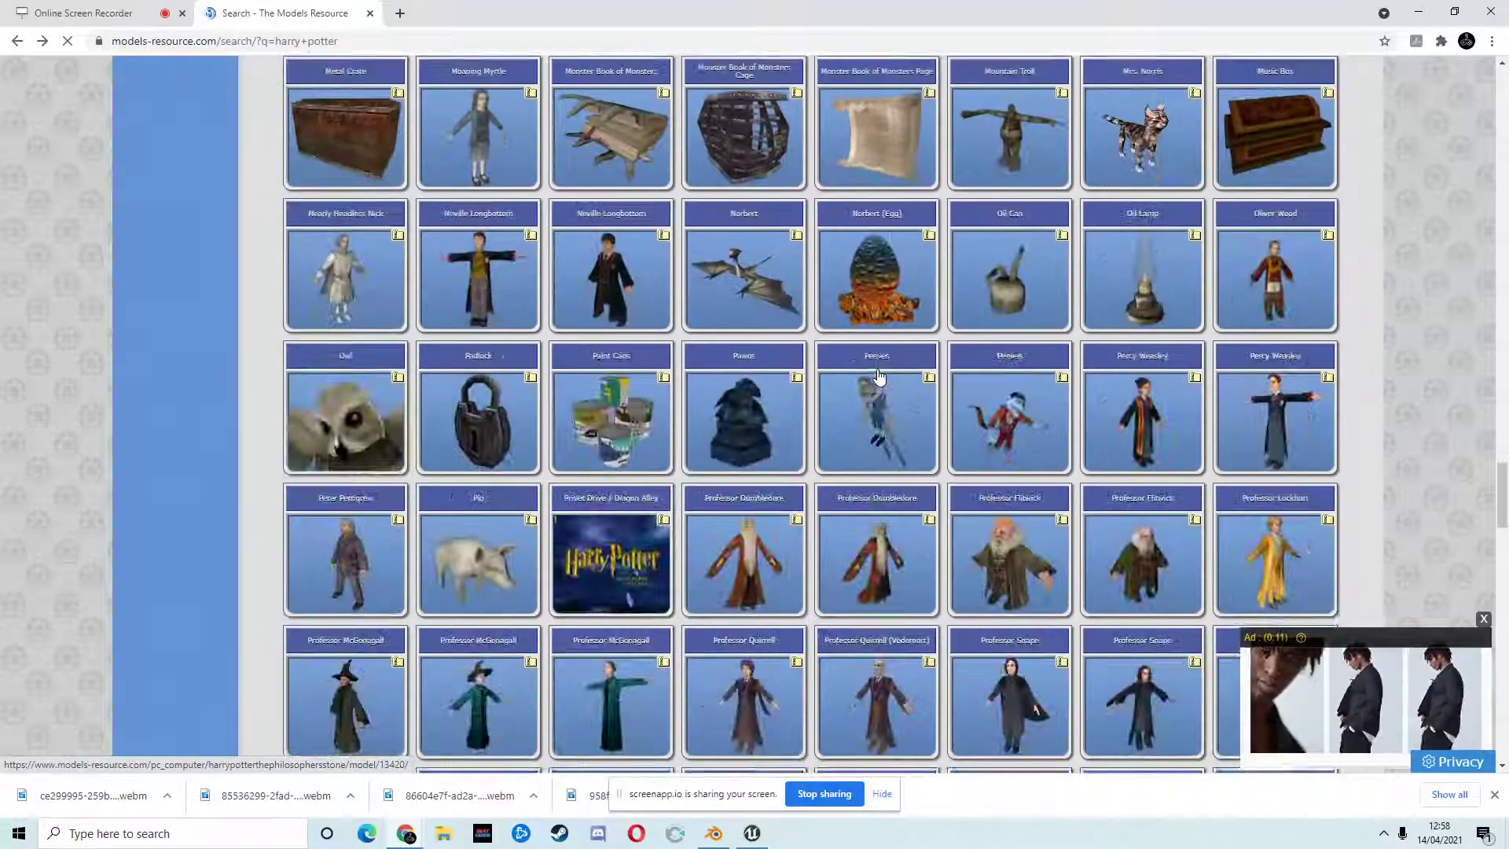
scroll(879, 376, down, 8)
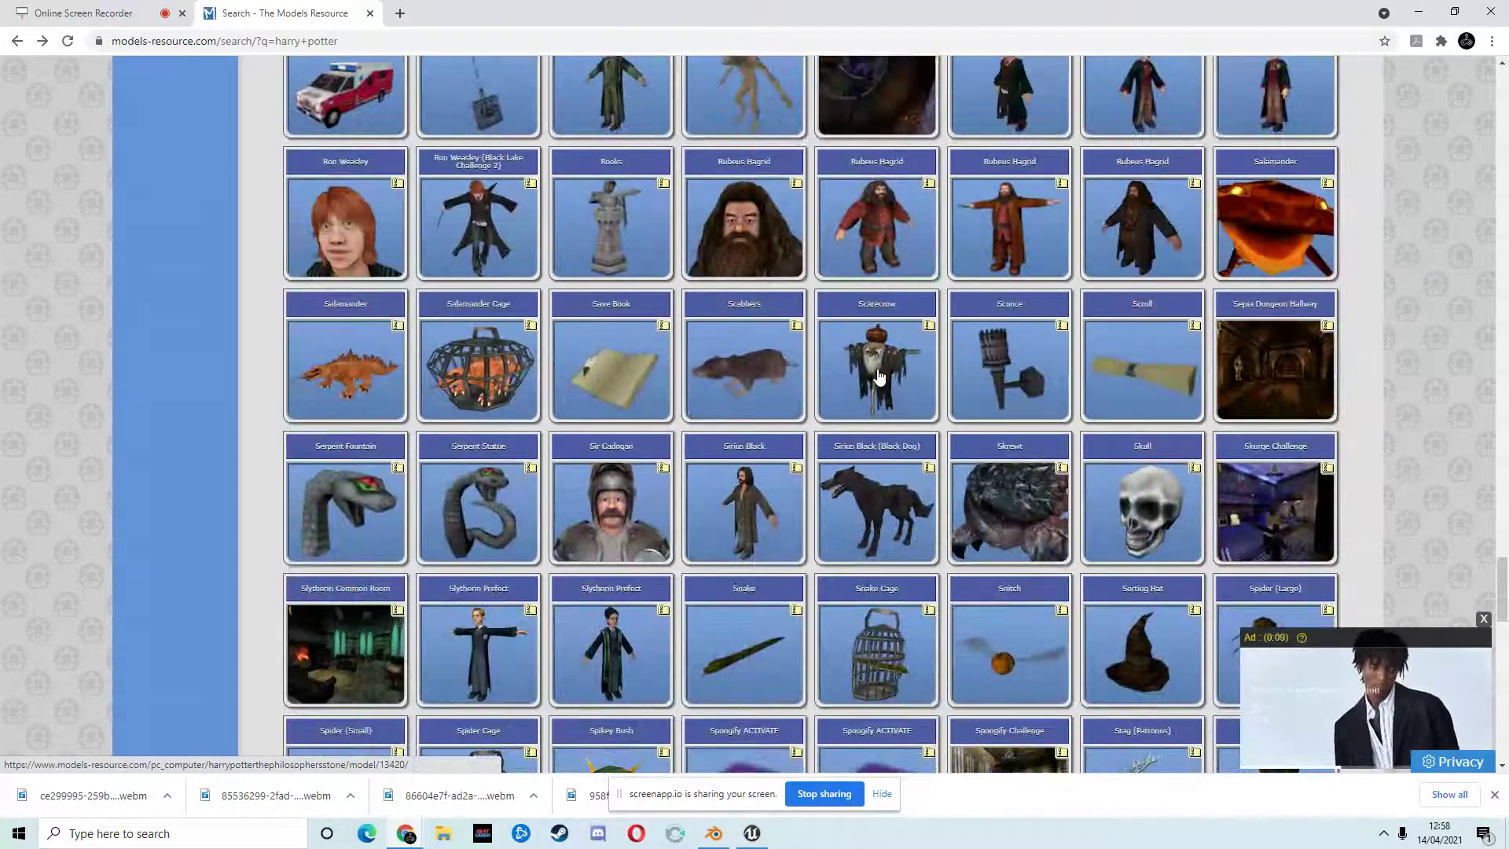
scroll(878, 378, down, 16)
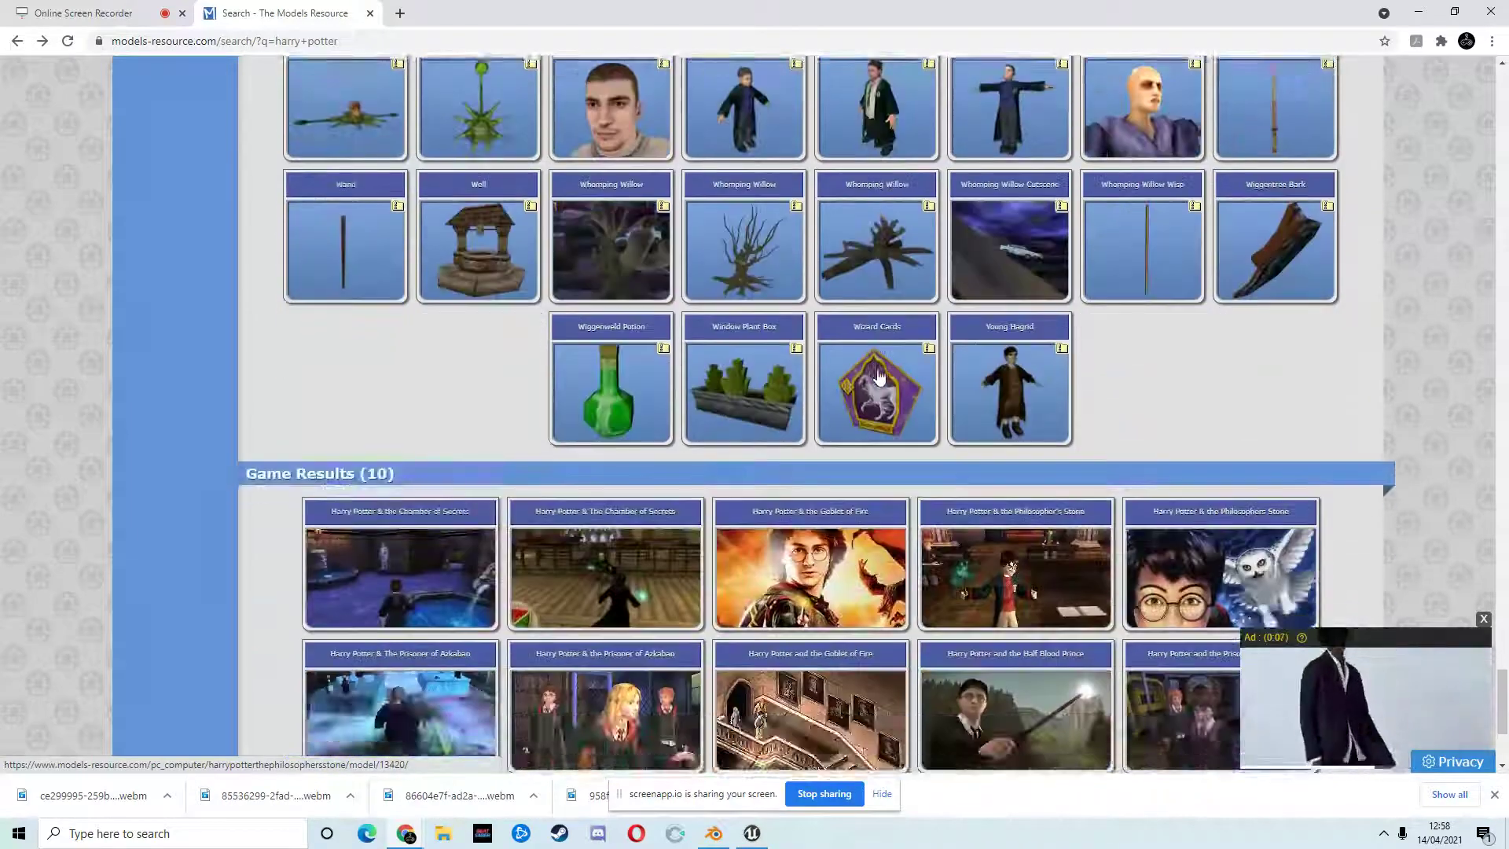
scroll(453, 379, up, 3)
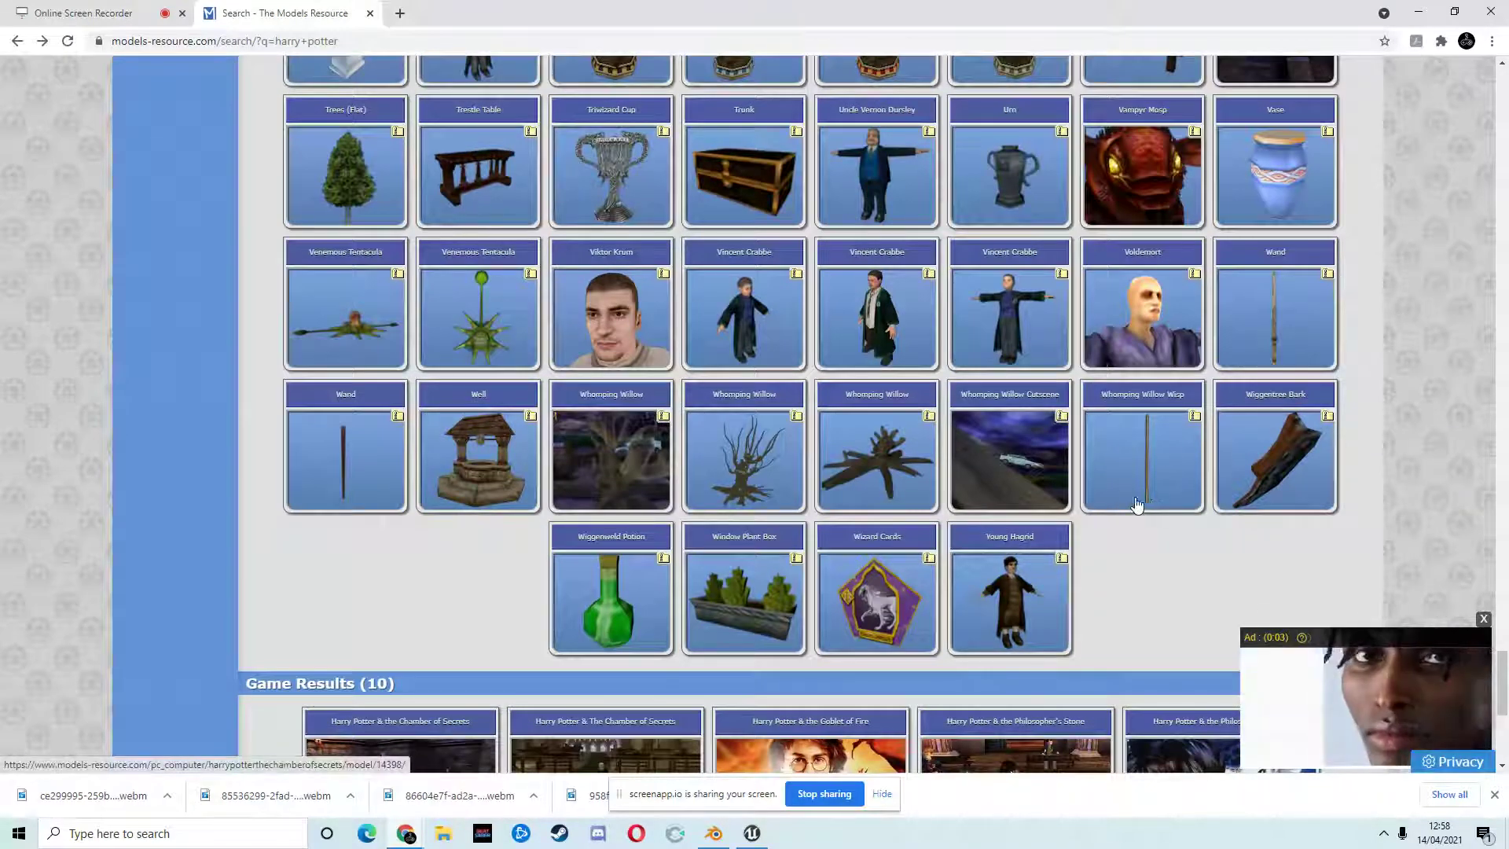
click(1274, 336)
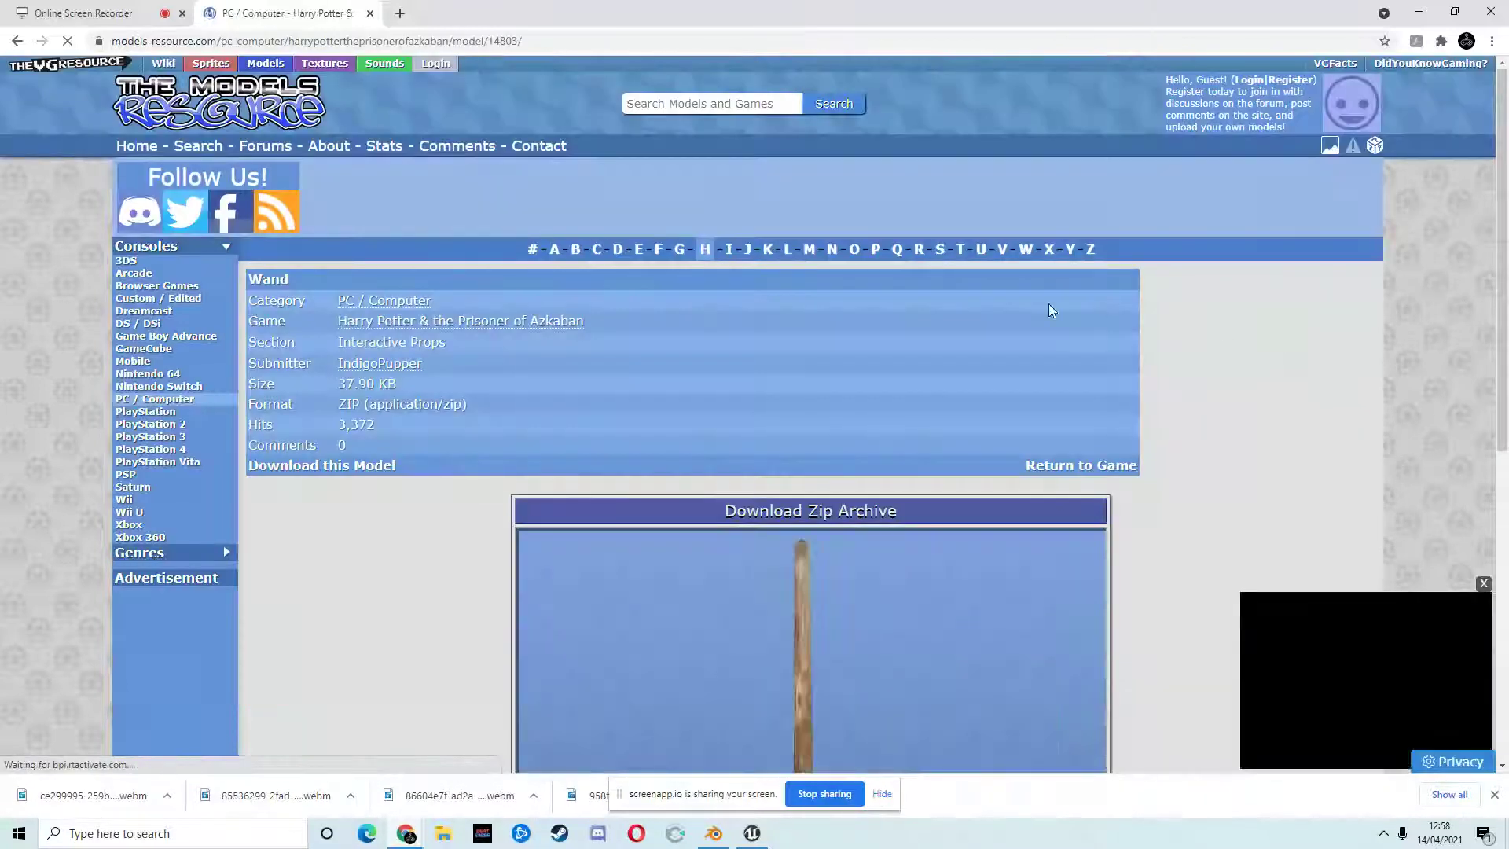
- Download the wand model's zip archive
scroll(940, 305, down, 3)
scroll(939, 305, down, 3)
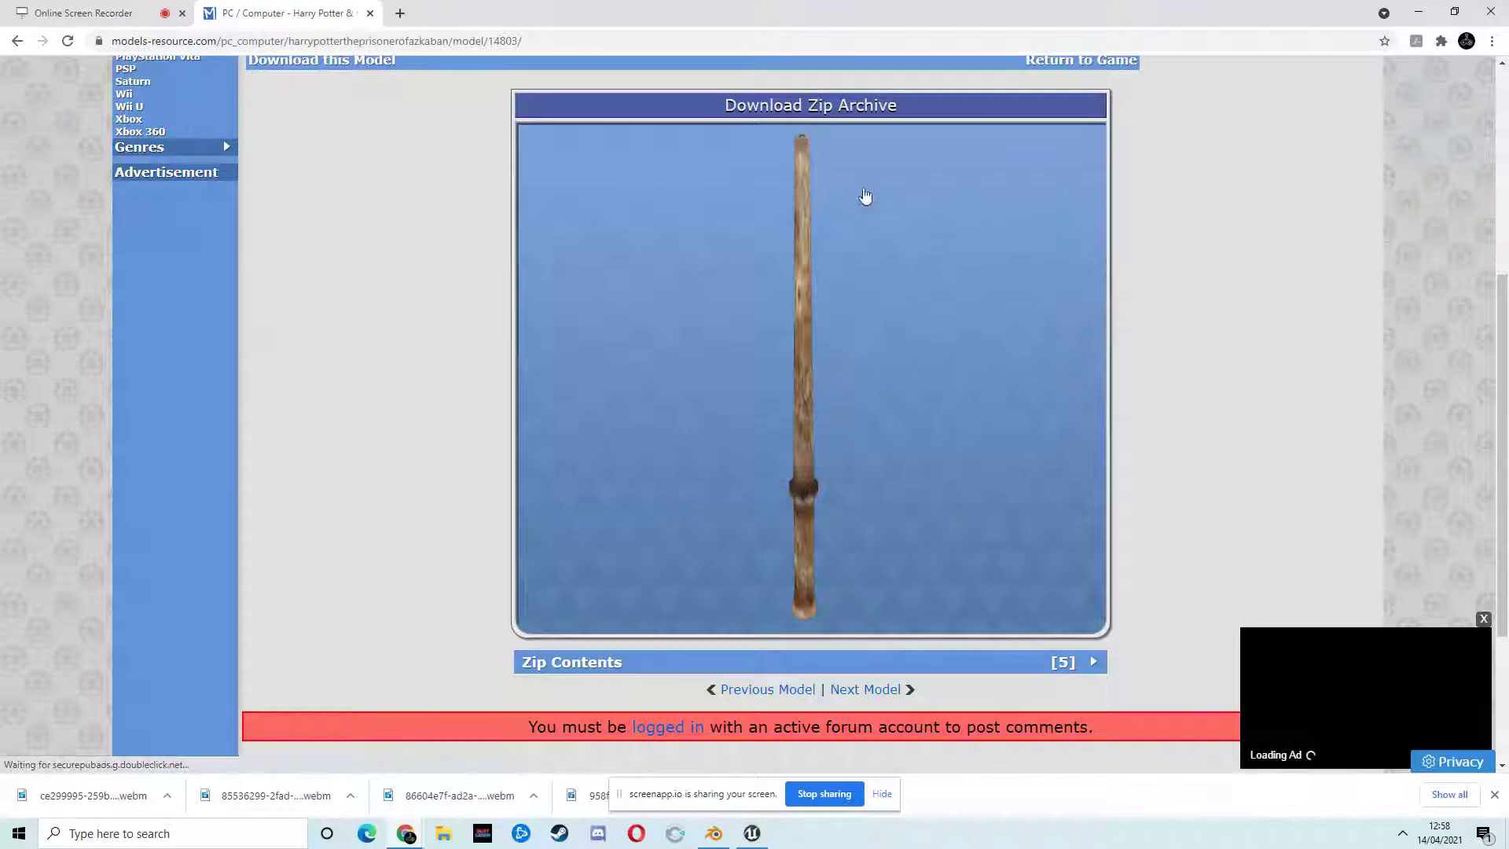
click(818, 110)
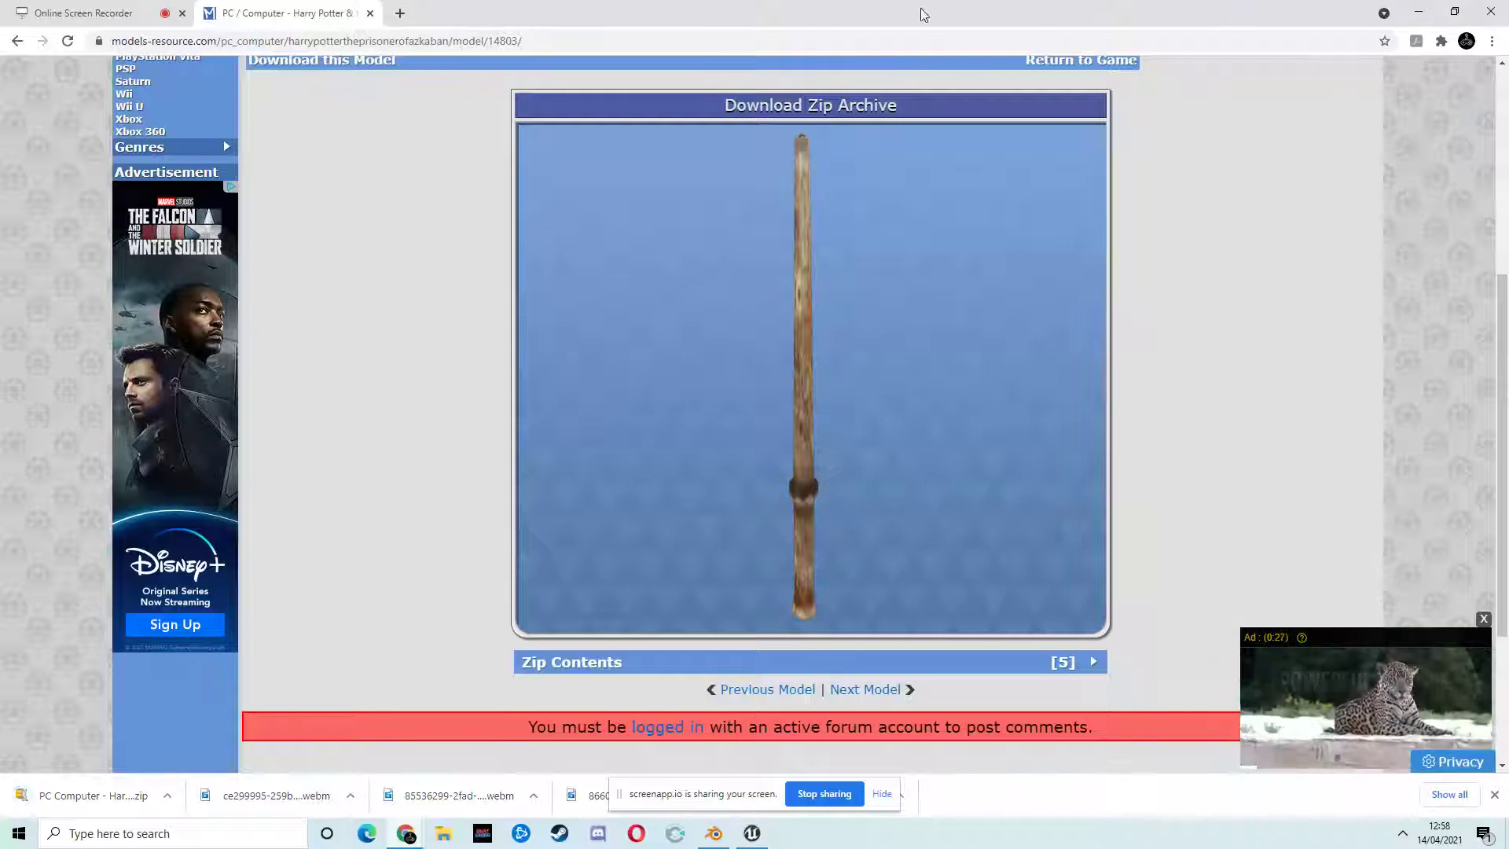
- Shrink the browser window, minimise Blender behind it and put the downloaded wand zip on the desktop
drag(923, 9, 876, 77)
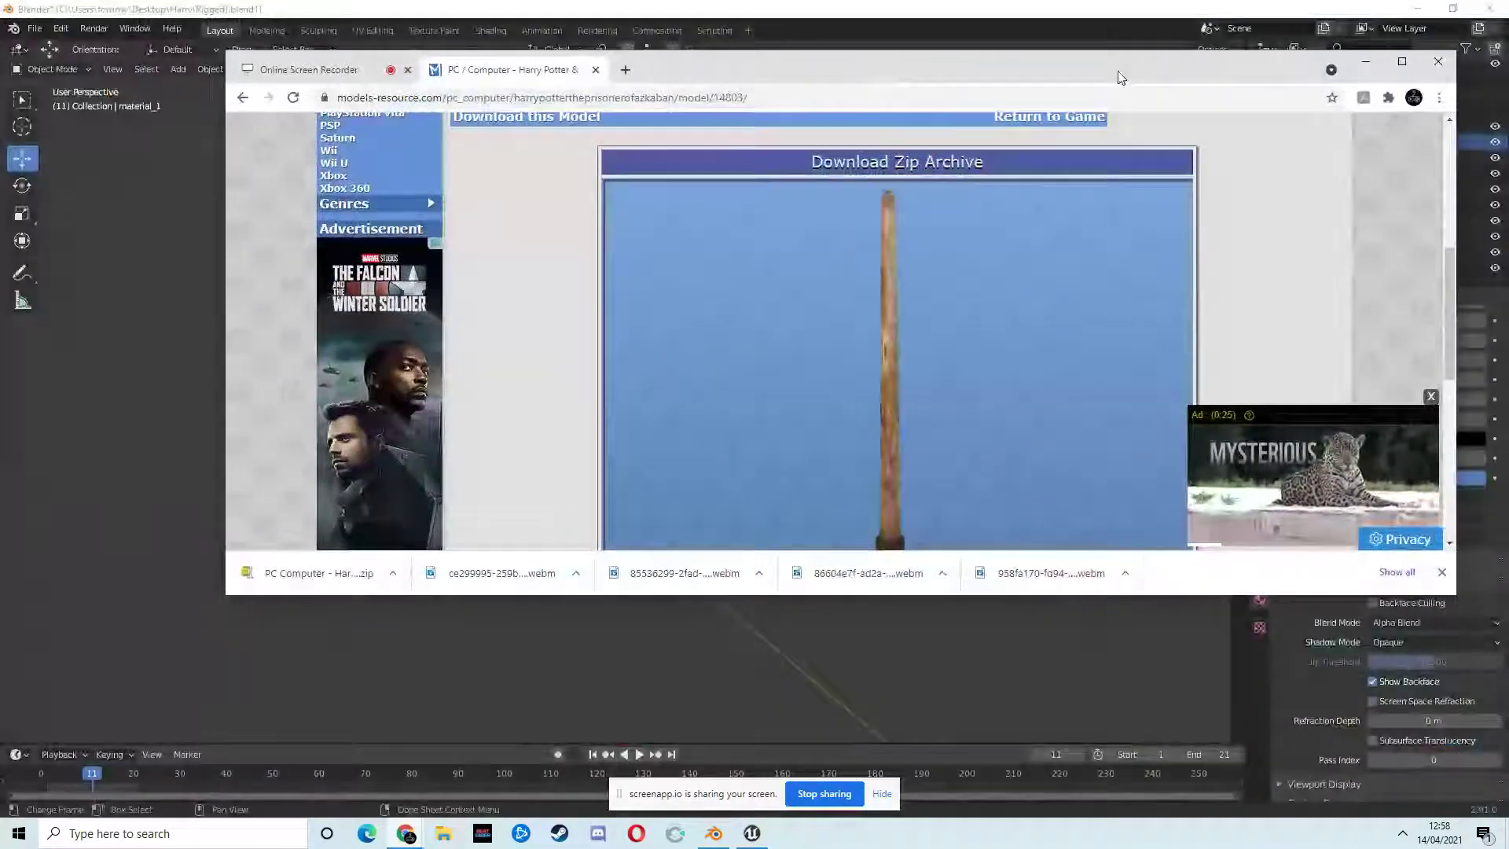
click(1417, 11)
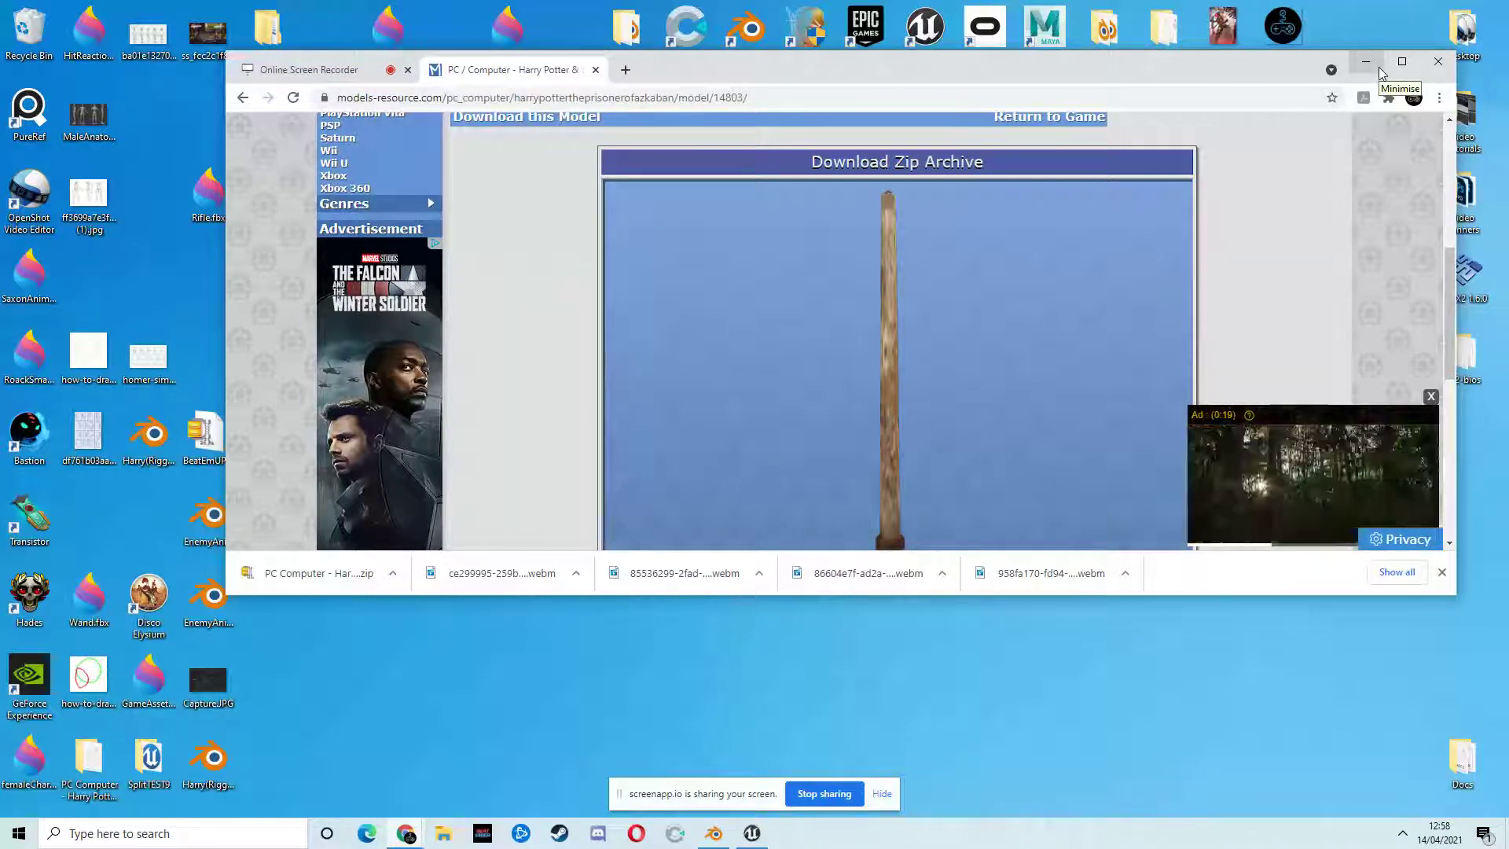
drag(357, 570, 387, 724)
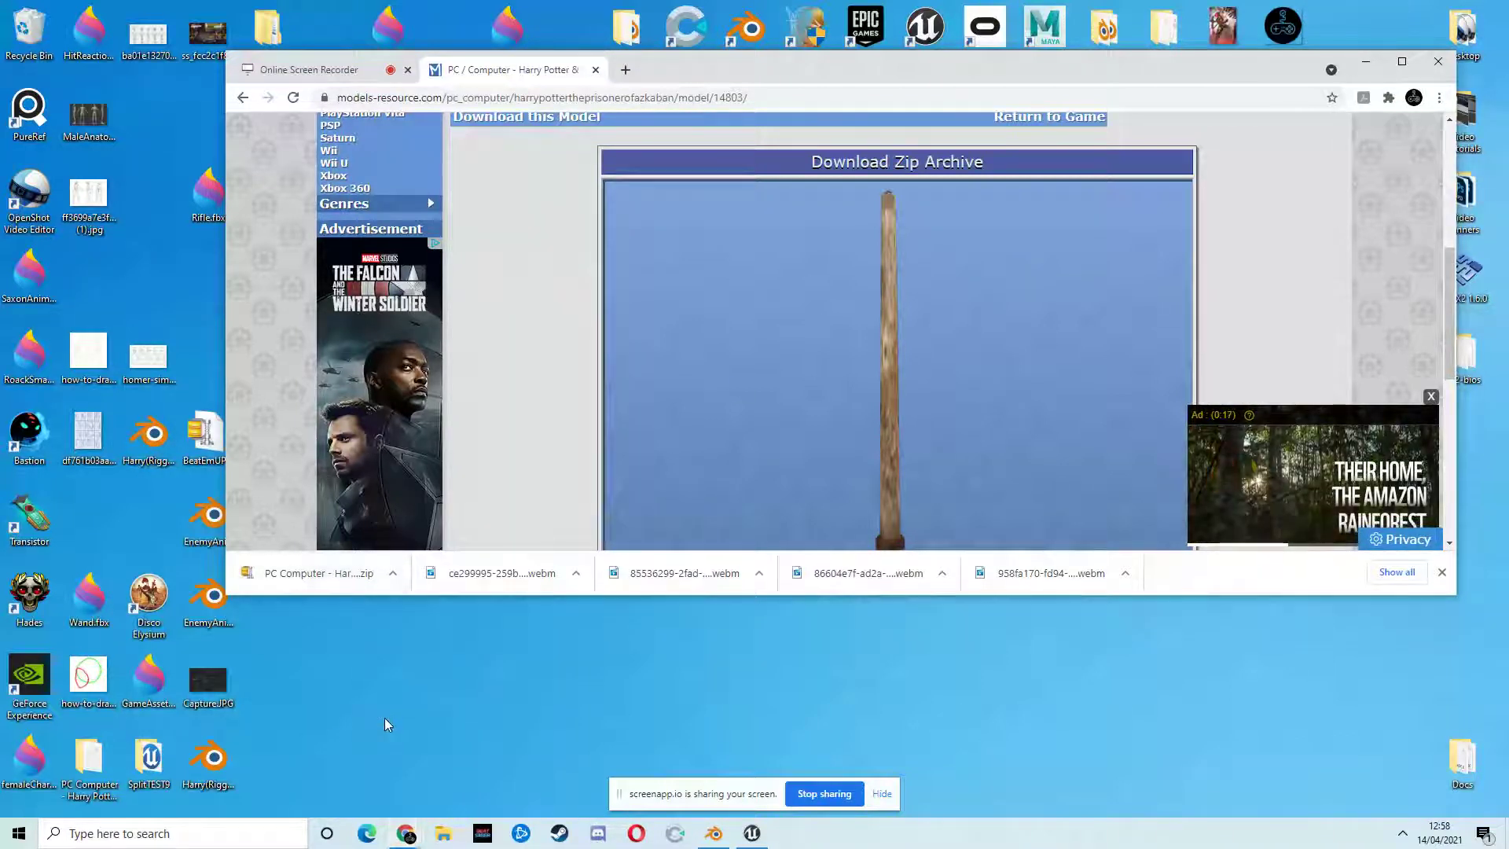
- Extract the wand zip archive to the desktop with 7-Zip
right_click(396, 664)
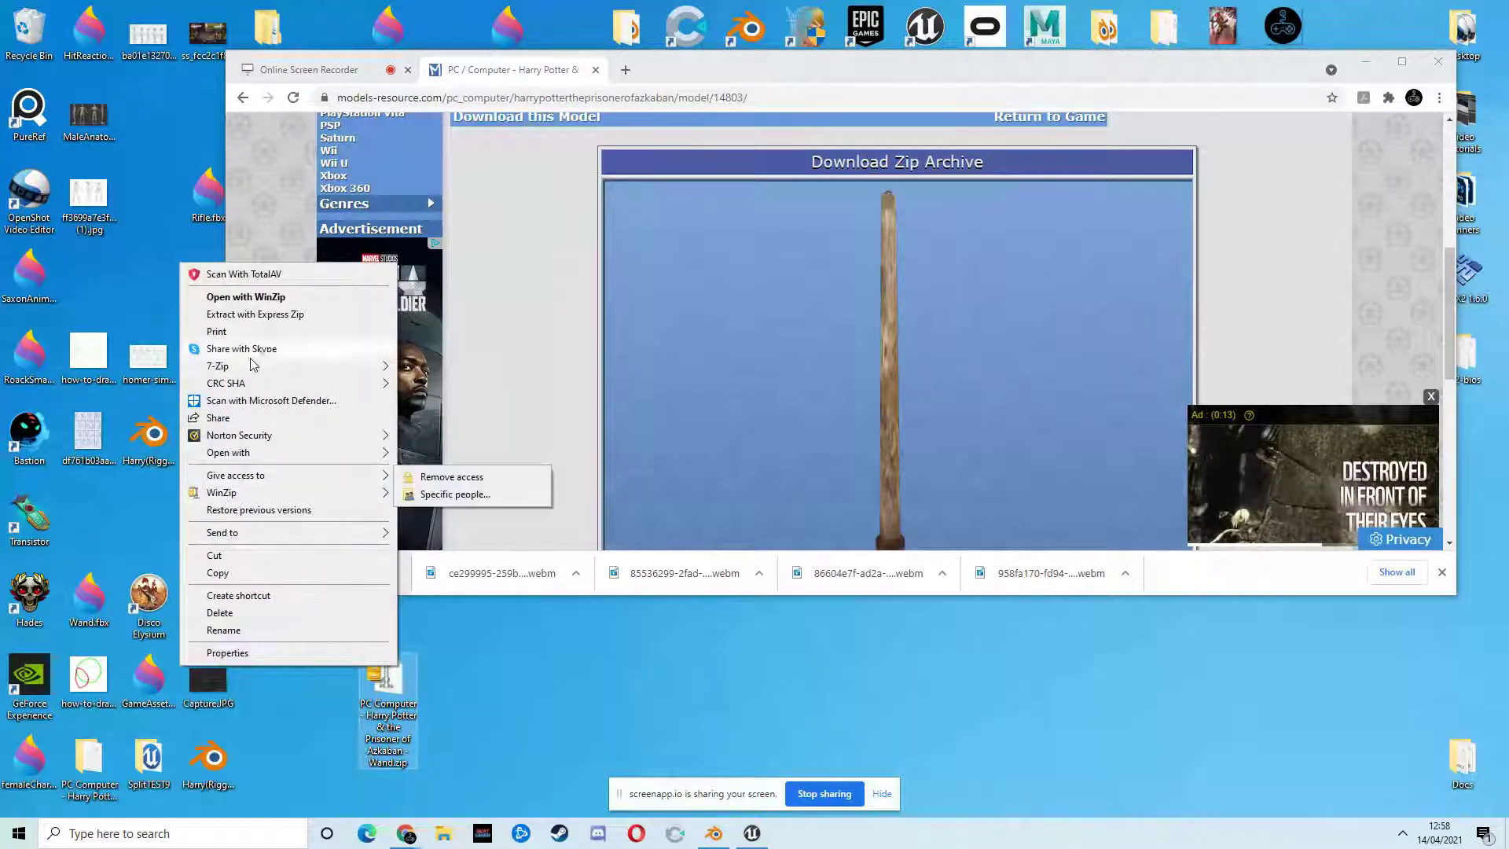
mouse_move(369, 365)
click(471, 404)
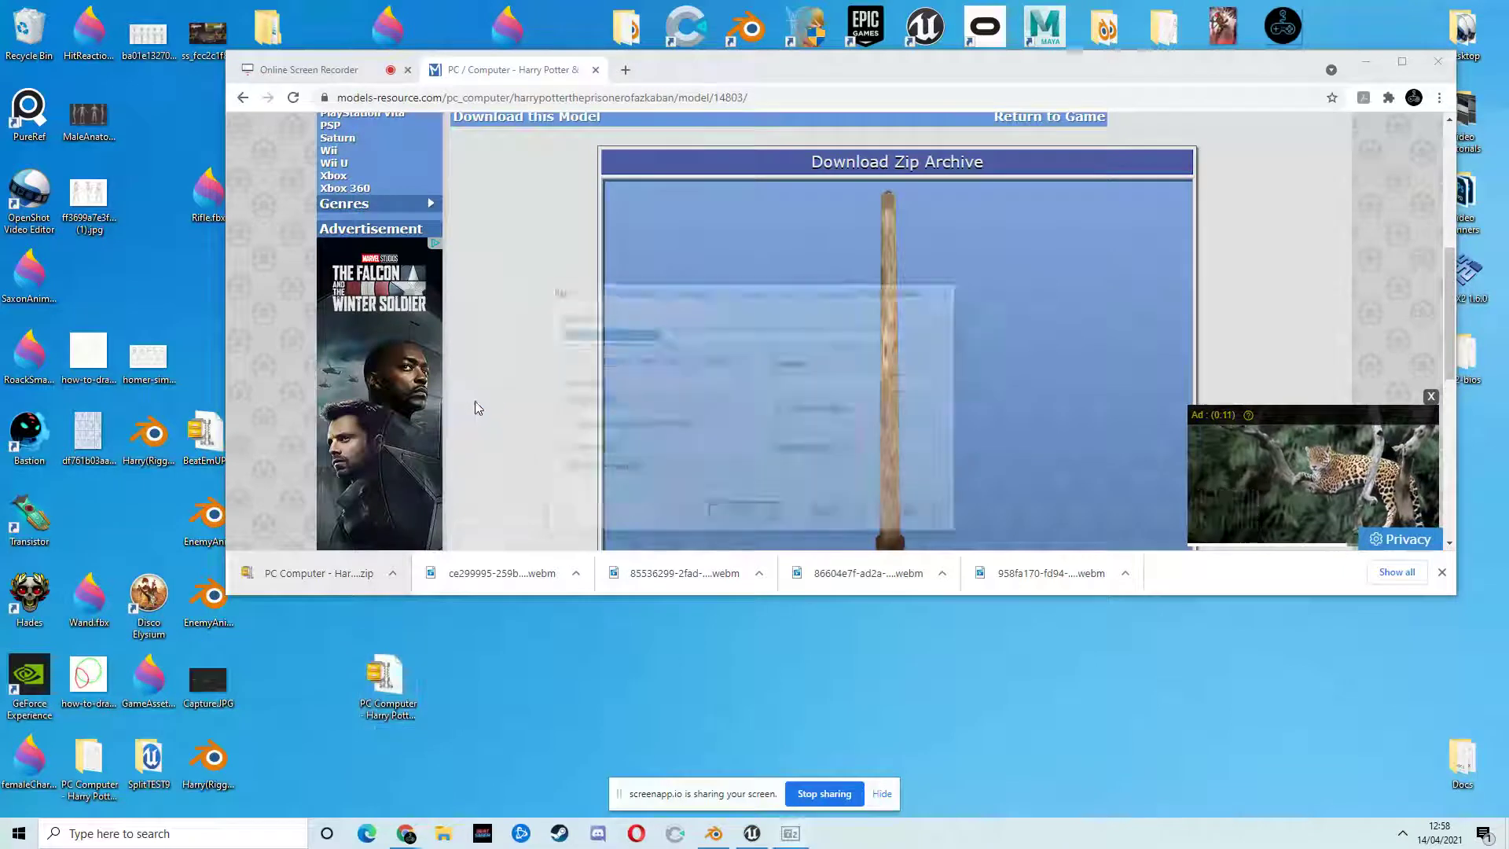
click(742, 515)
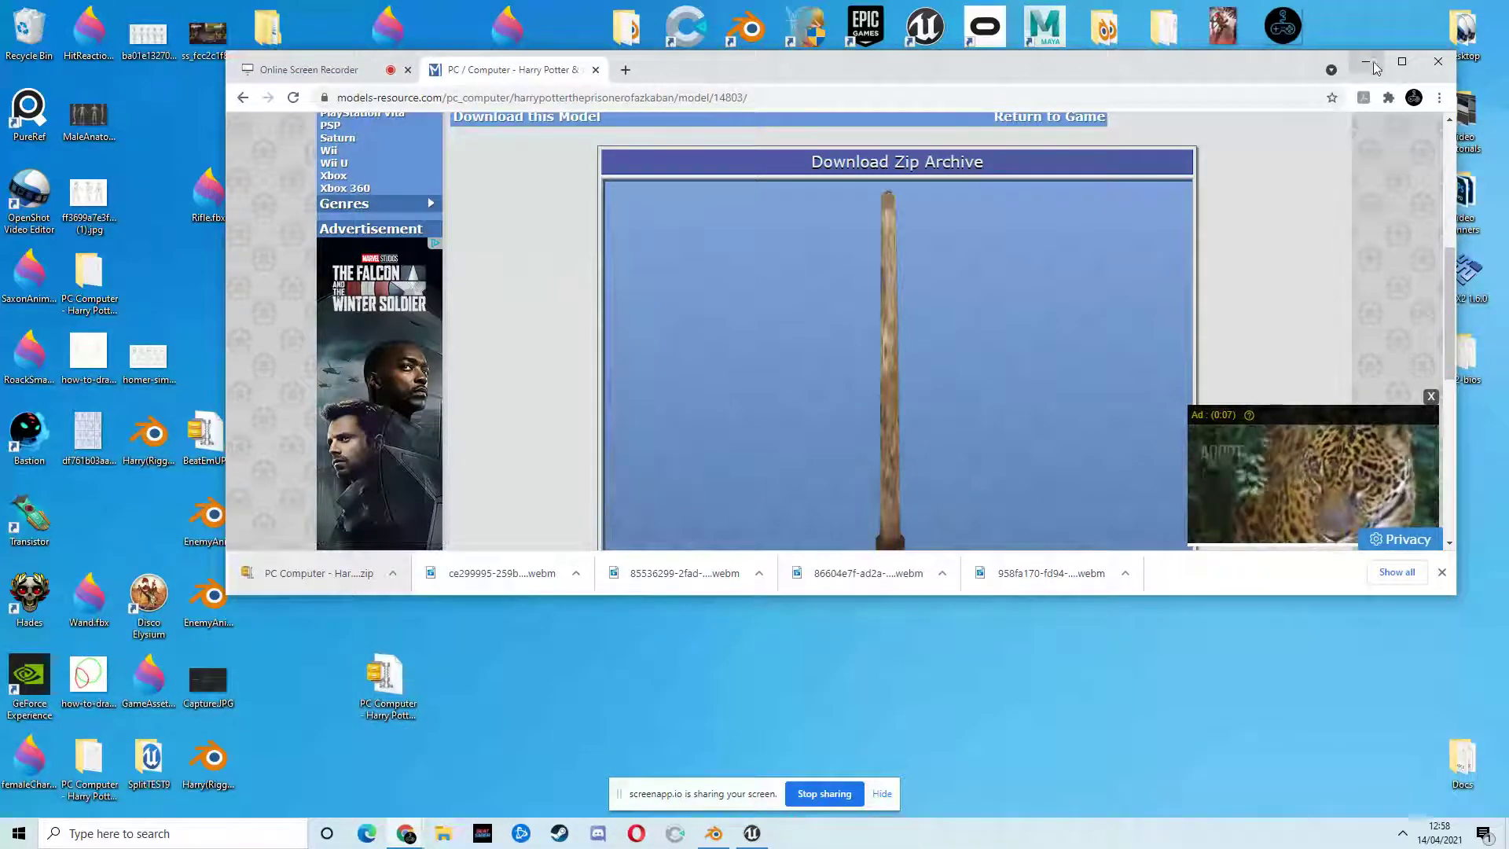
- Minimise the browser, open the extracted wand folder on the desktop and go into its HarrysWand subfolder
click(1365, 61)
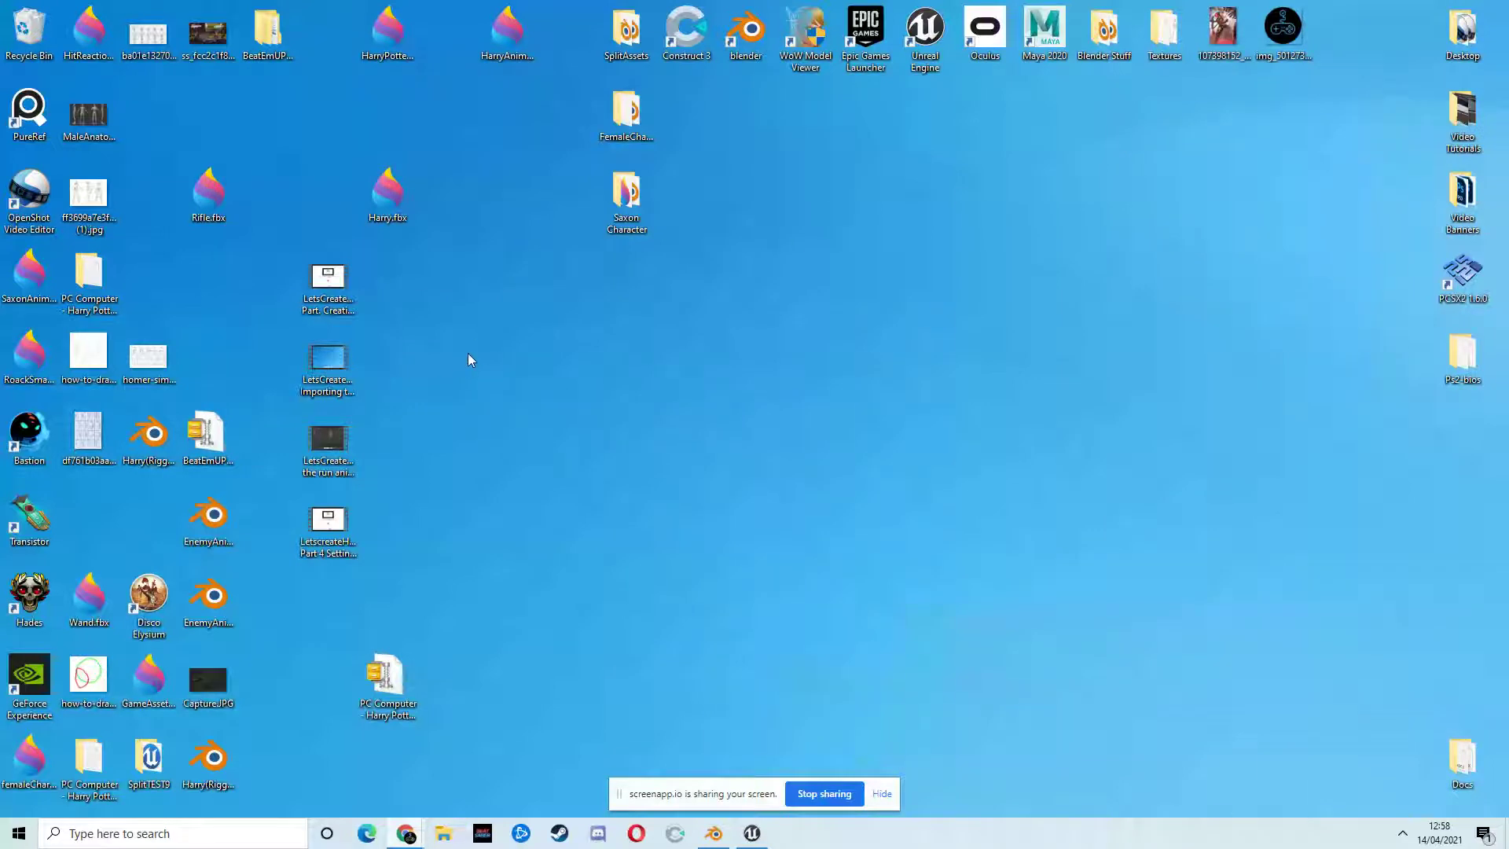
click(96, 273)
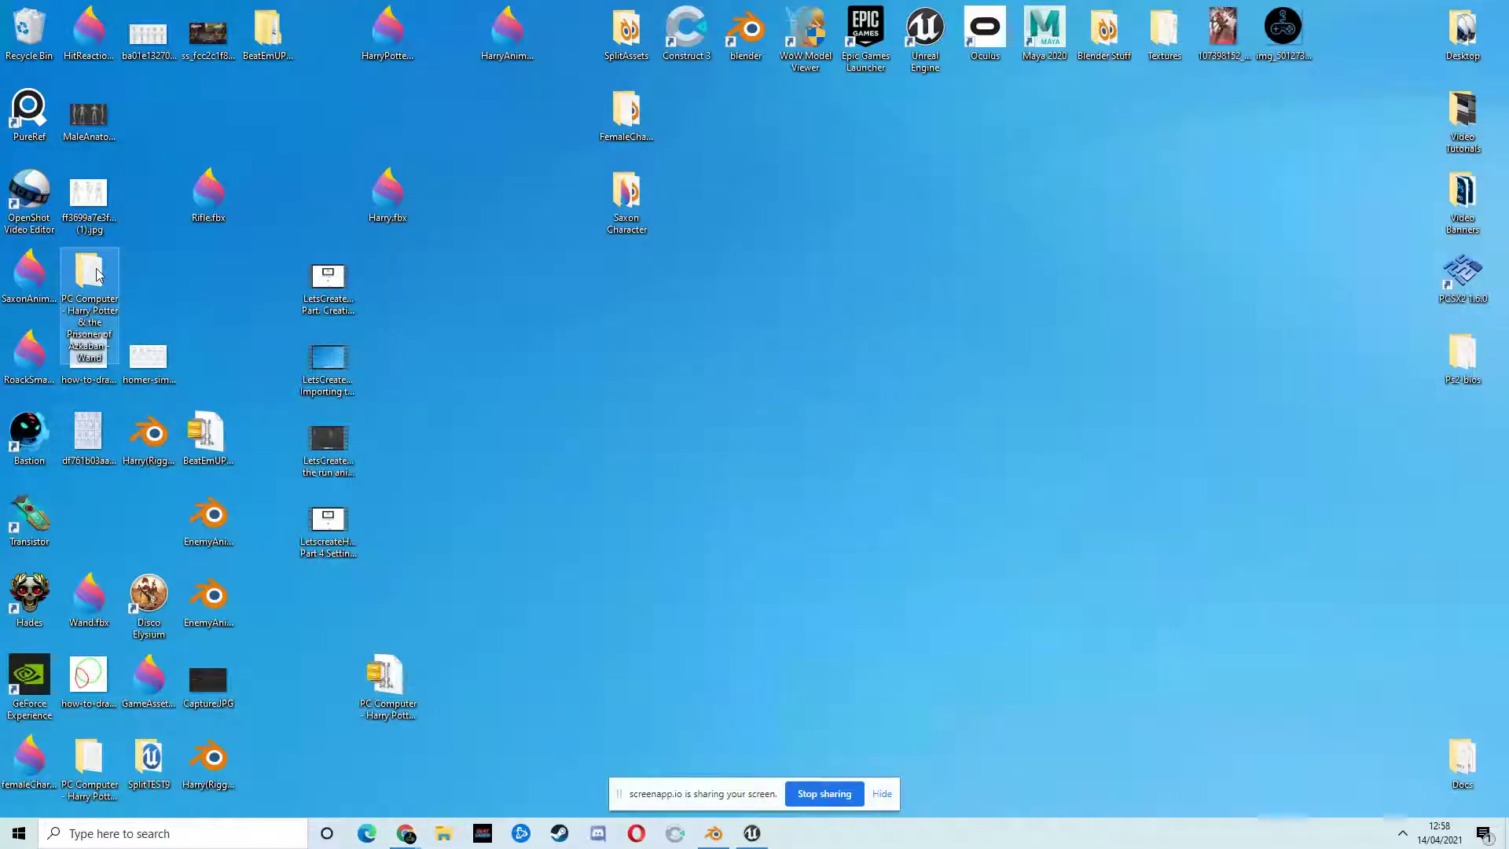
click(530, 262)
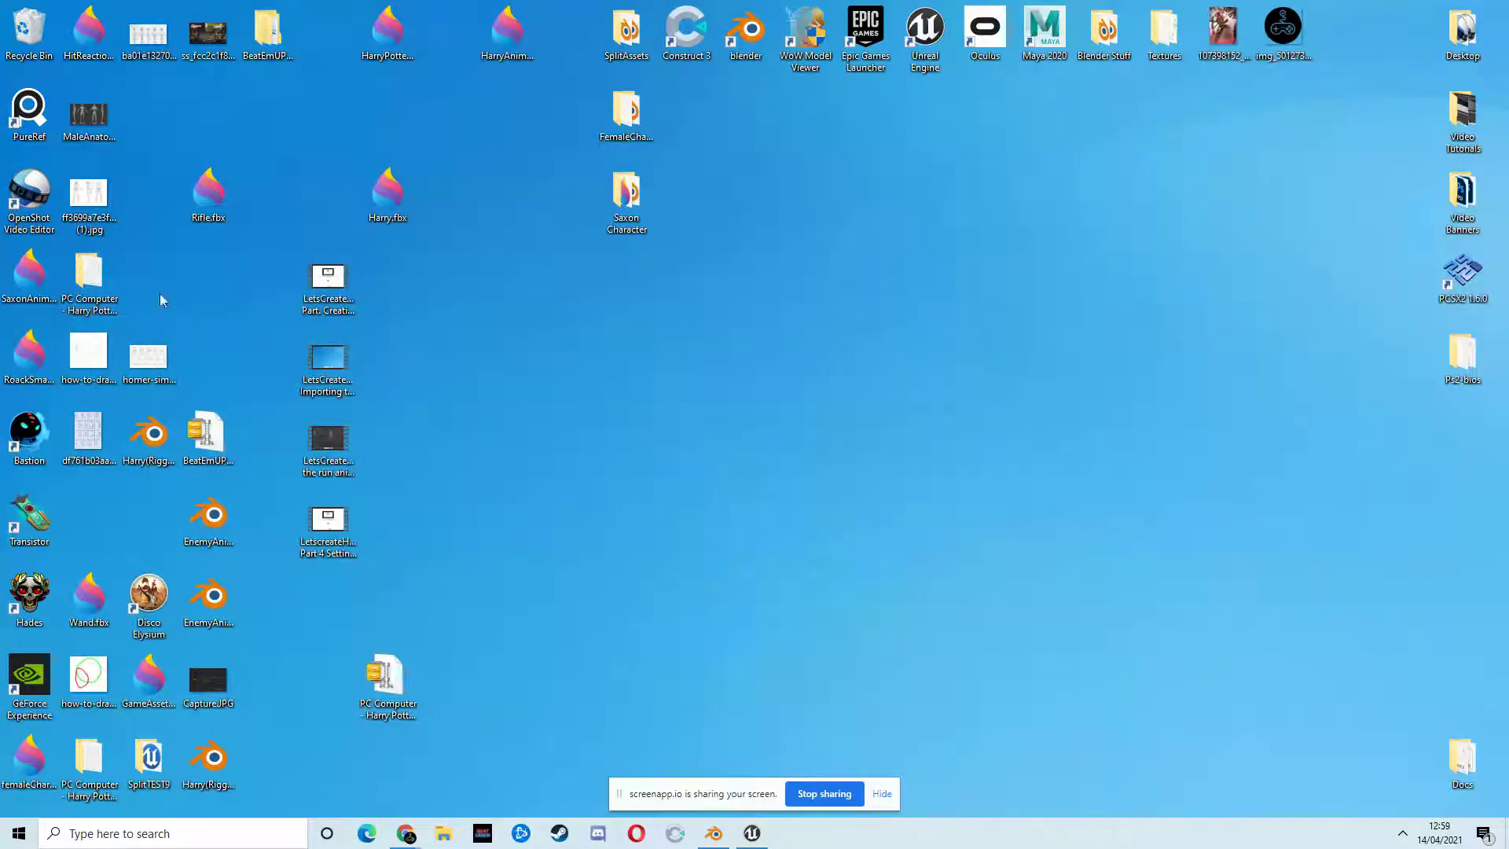
click(93, 274)
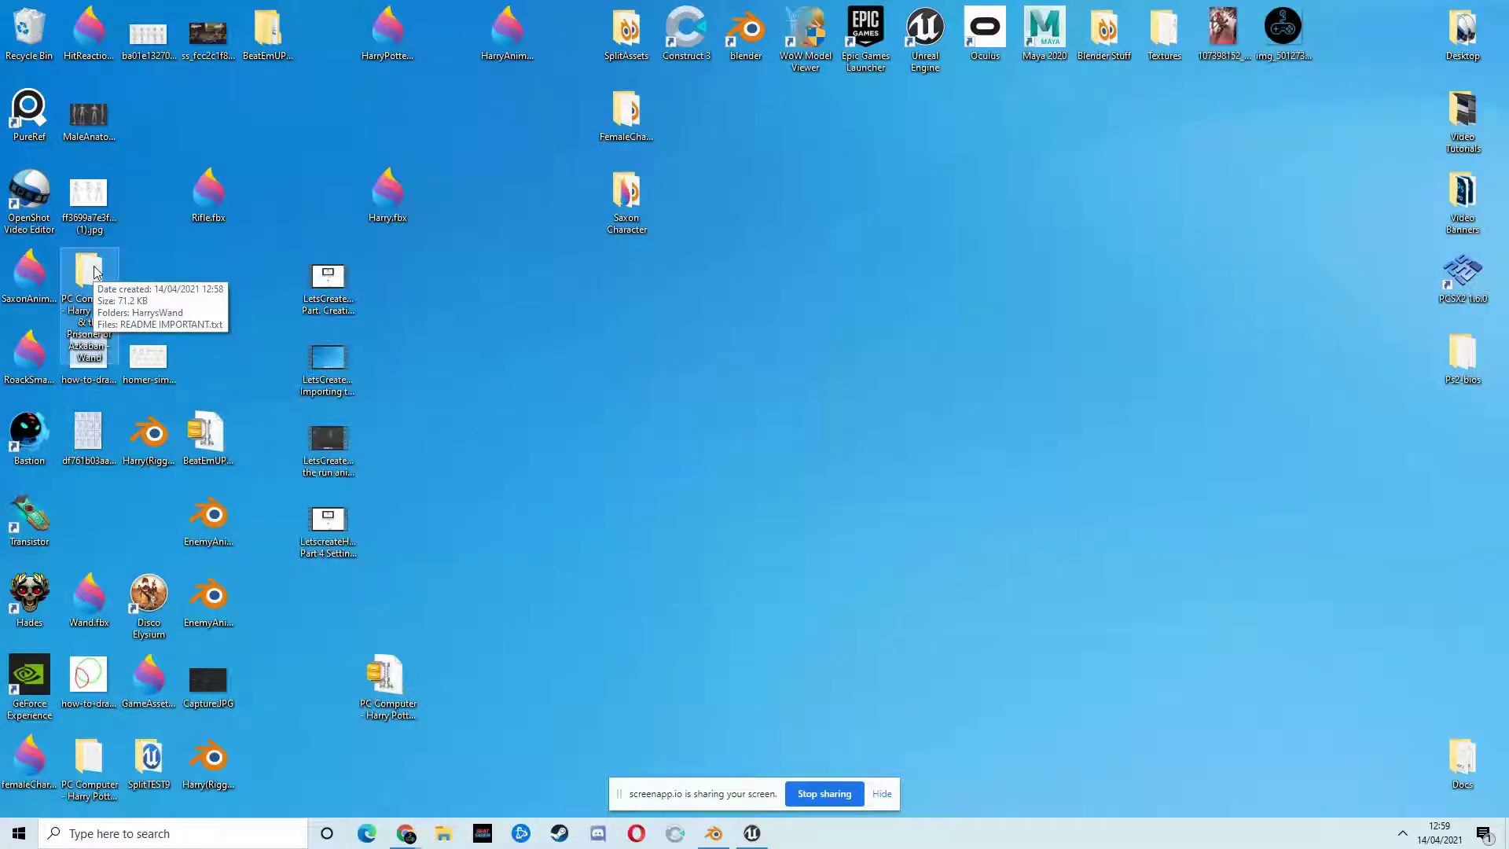
double_click(93, 272)
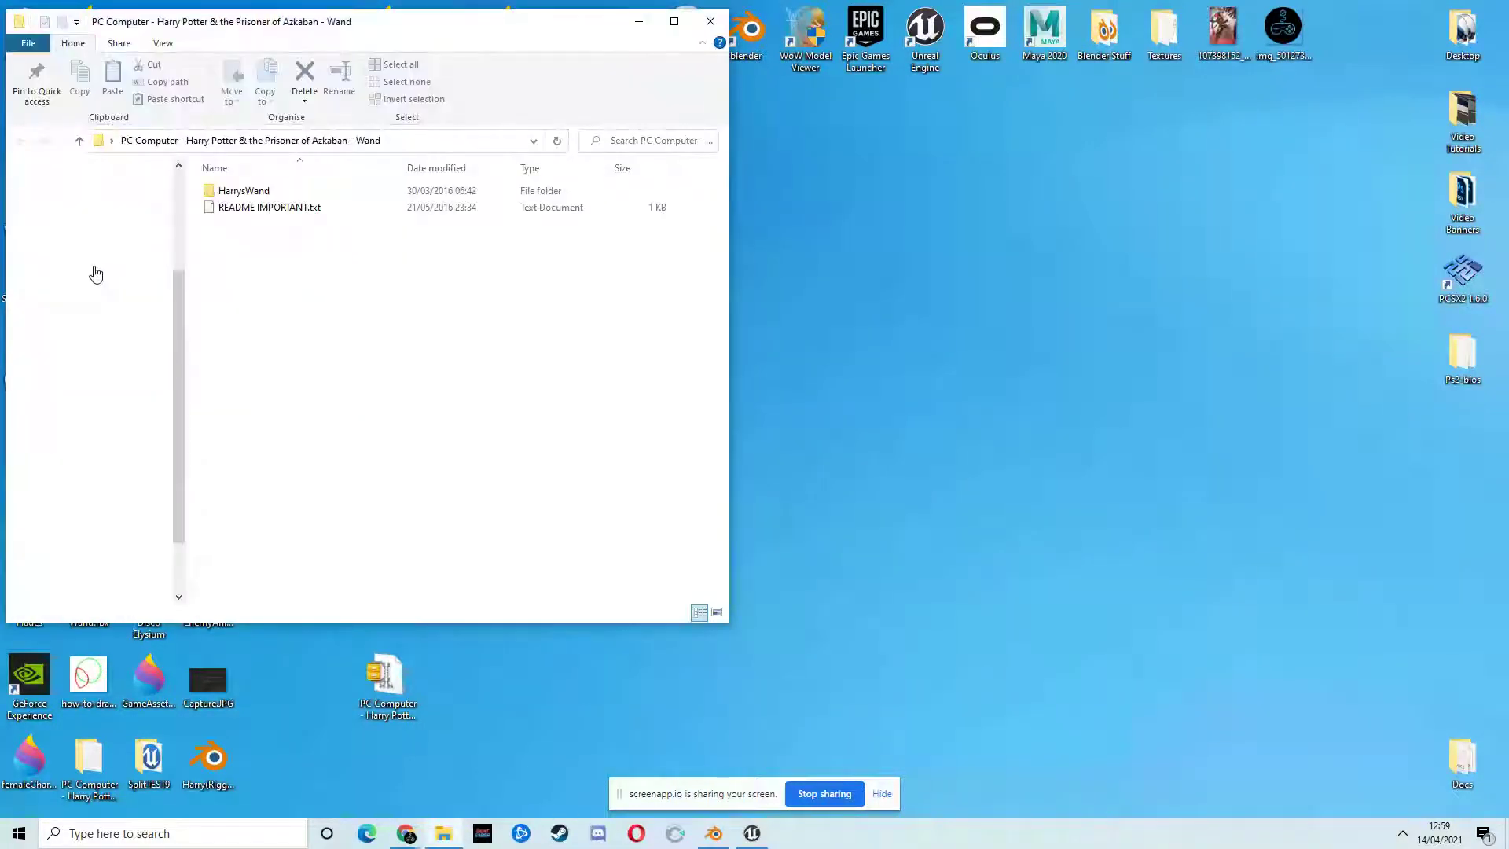
double_click(263, 191)
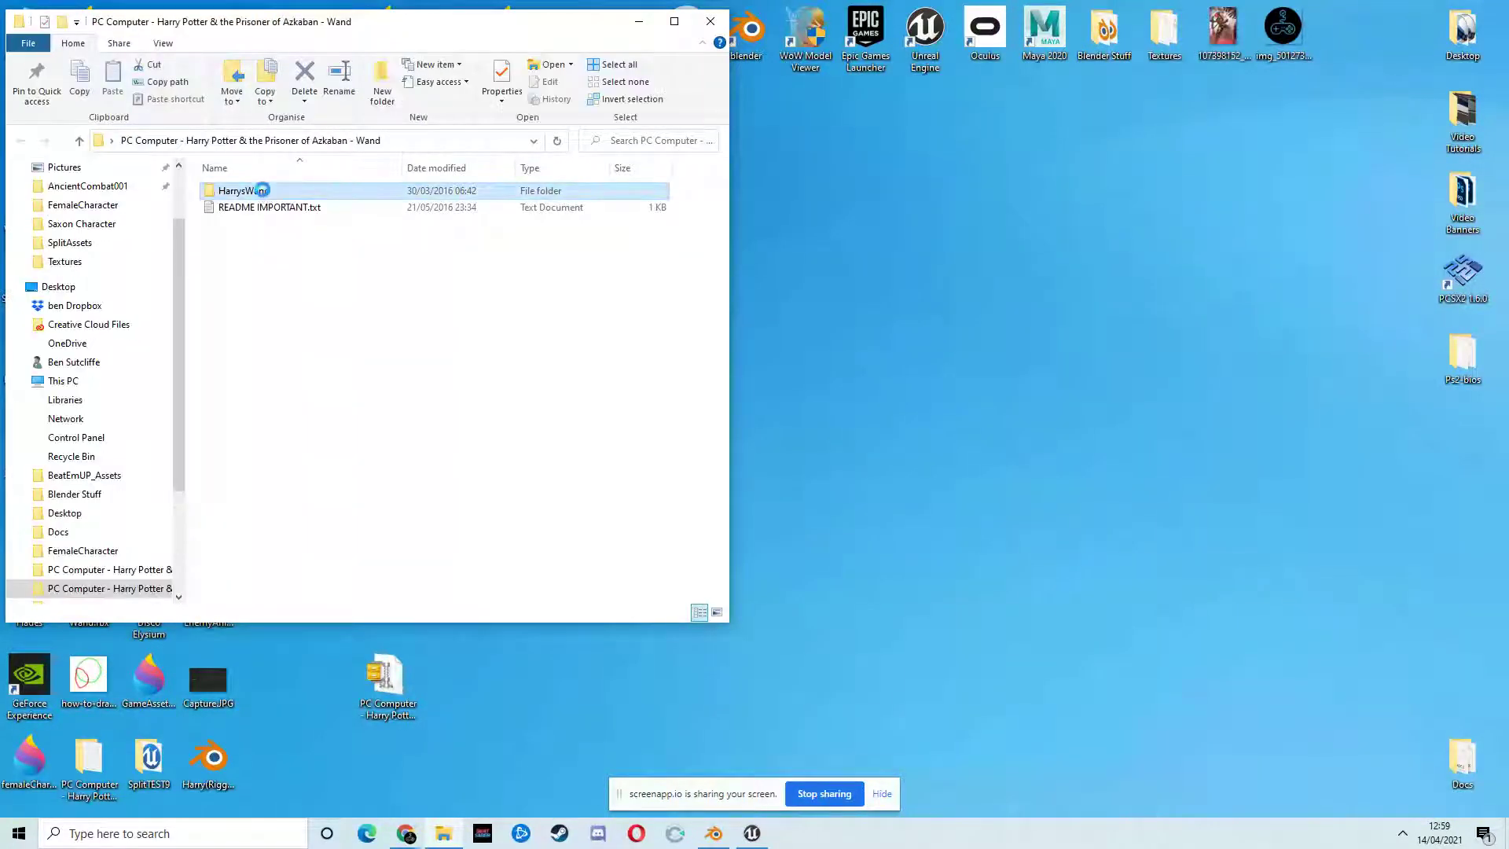
double_click(262, 190)
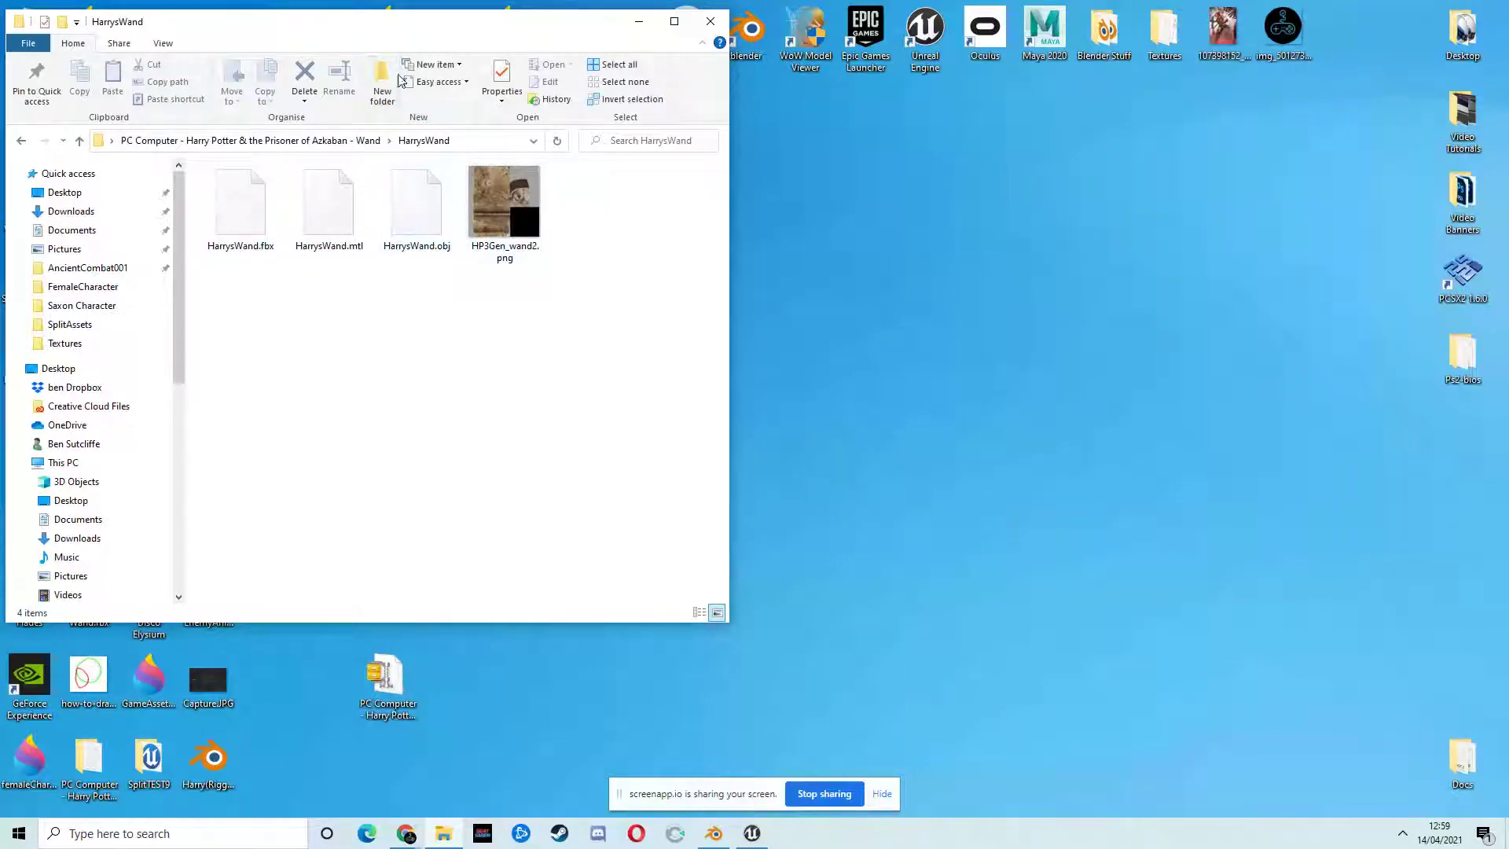
- Switch to Unreal Editor and place its window beside the HarrysWand folder window
click(746, 835)
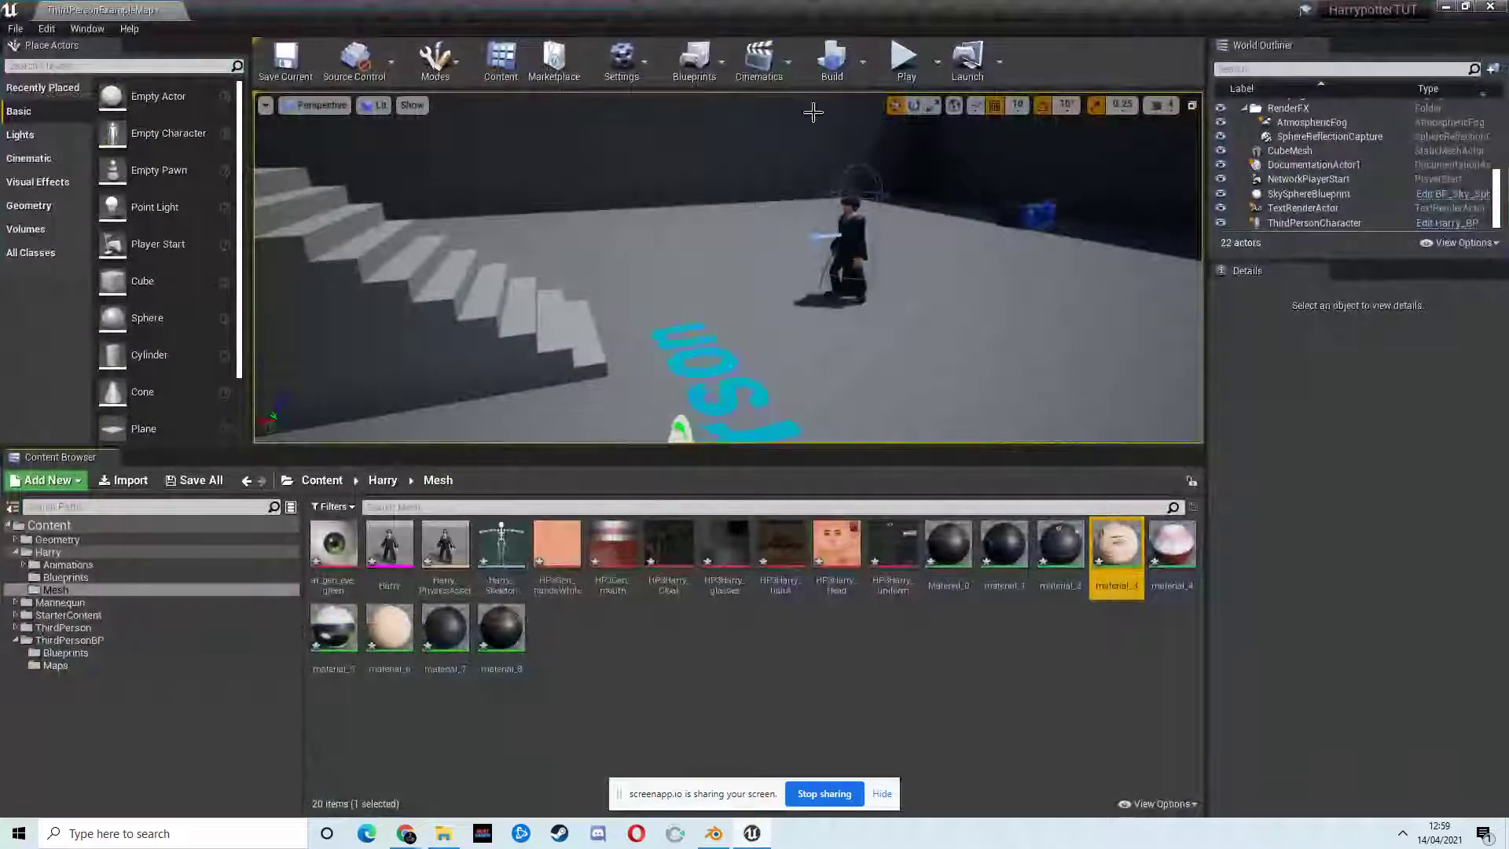
drag(883, 11, 1071, 117)
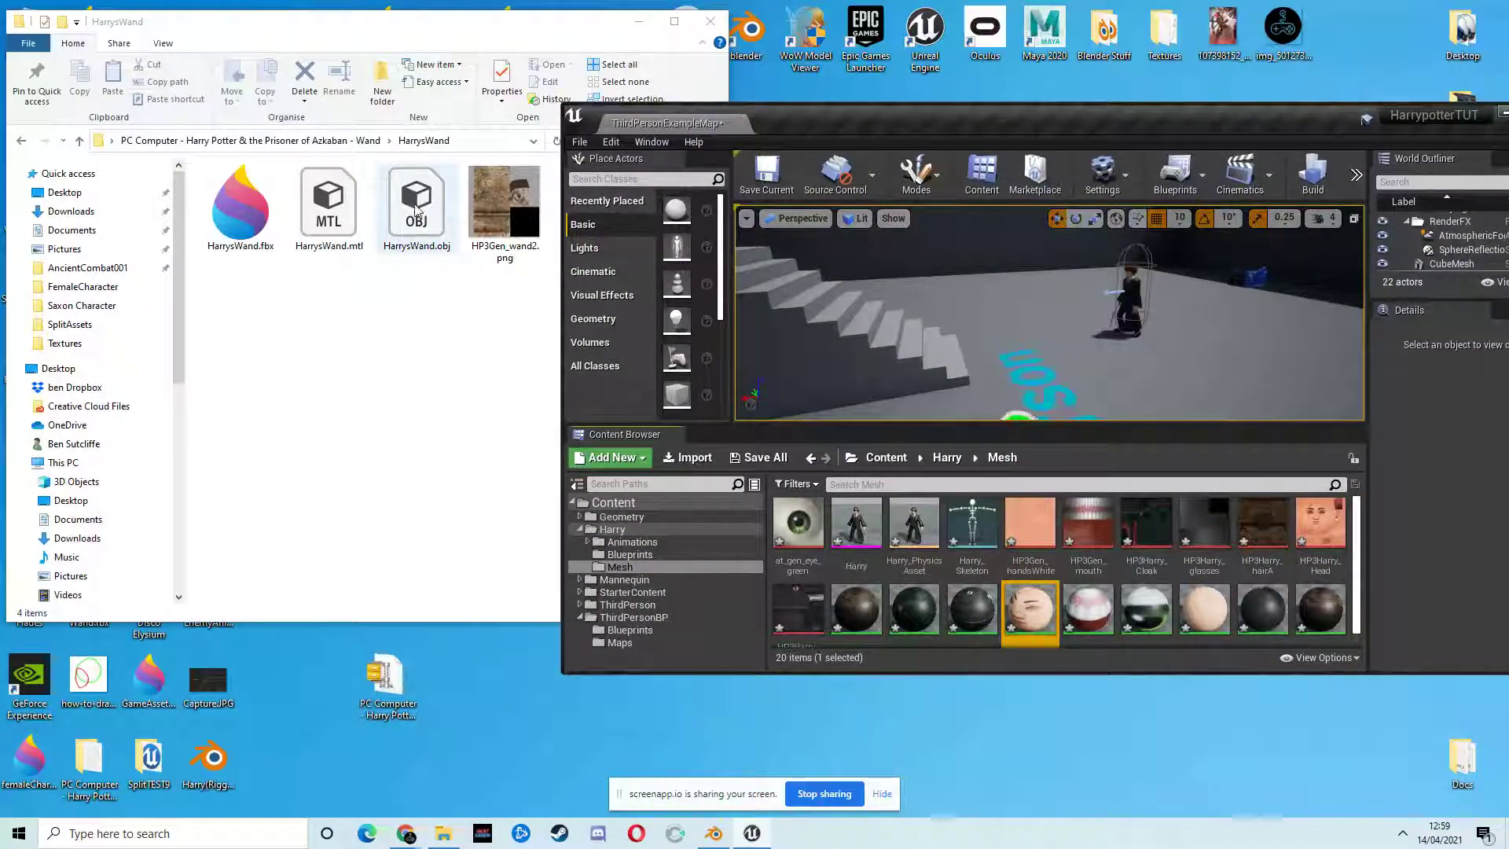
- Import HarrysWand.obj into the Harry/Mesh content folder as a static mesh with the default import options and close the message log
drag(416, 211, 1124, 652)
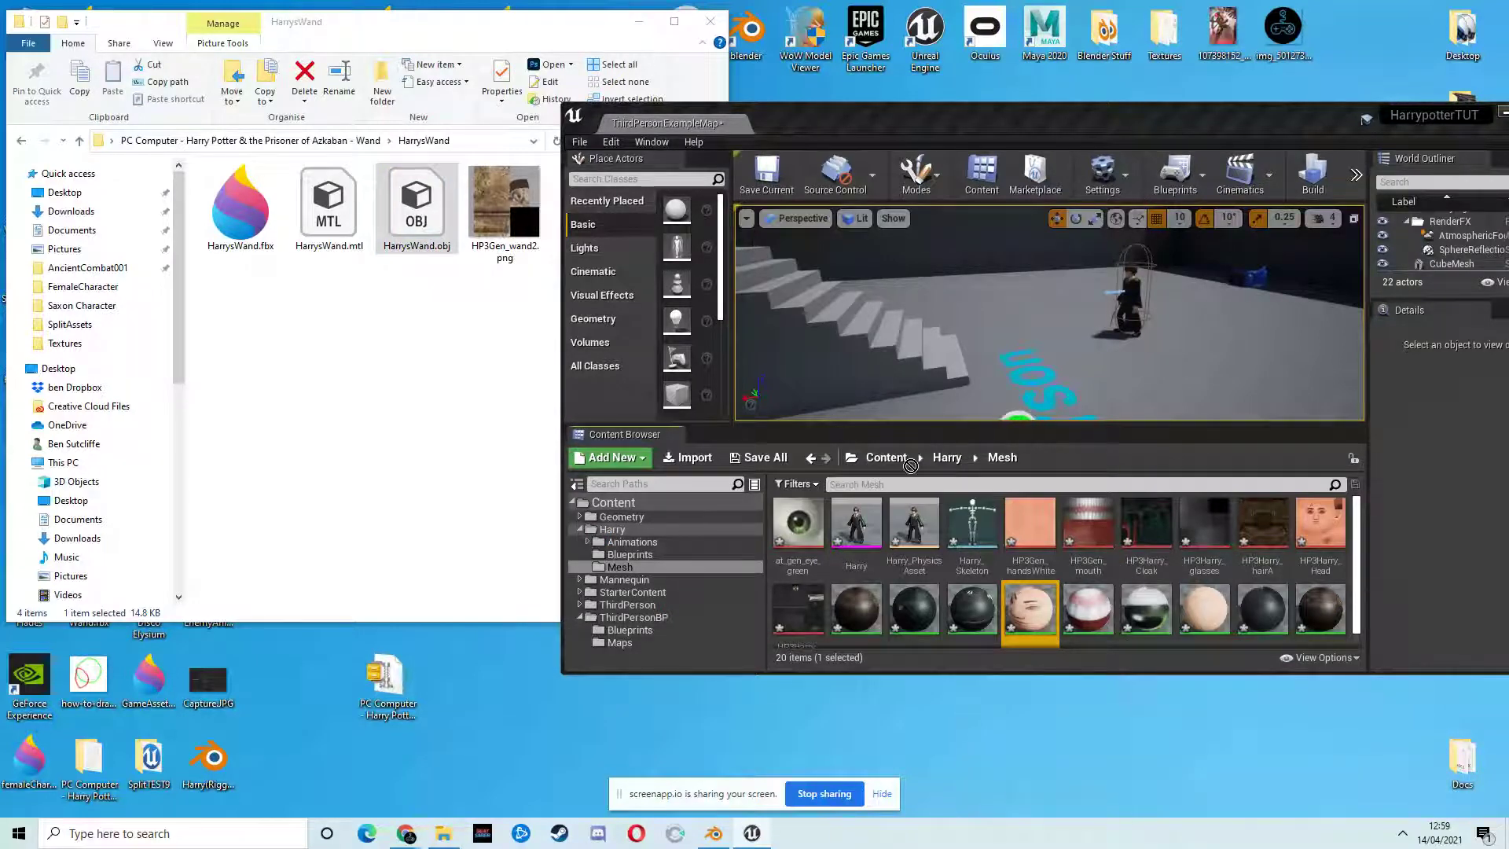
drag(1356, 546, 1356, 567)
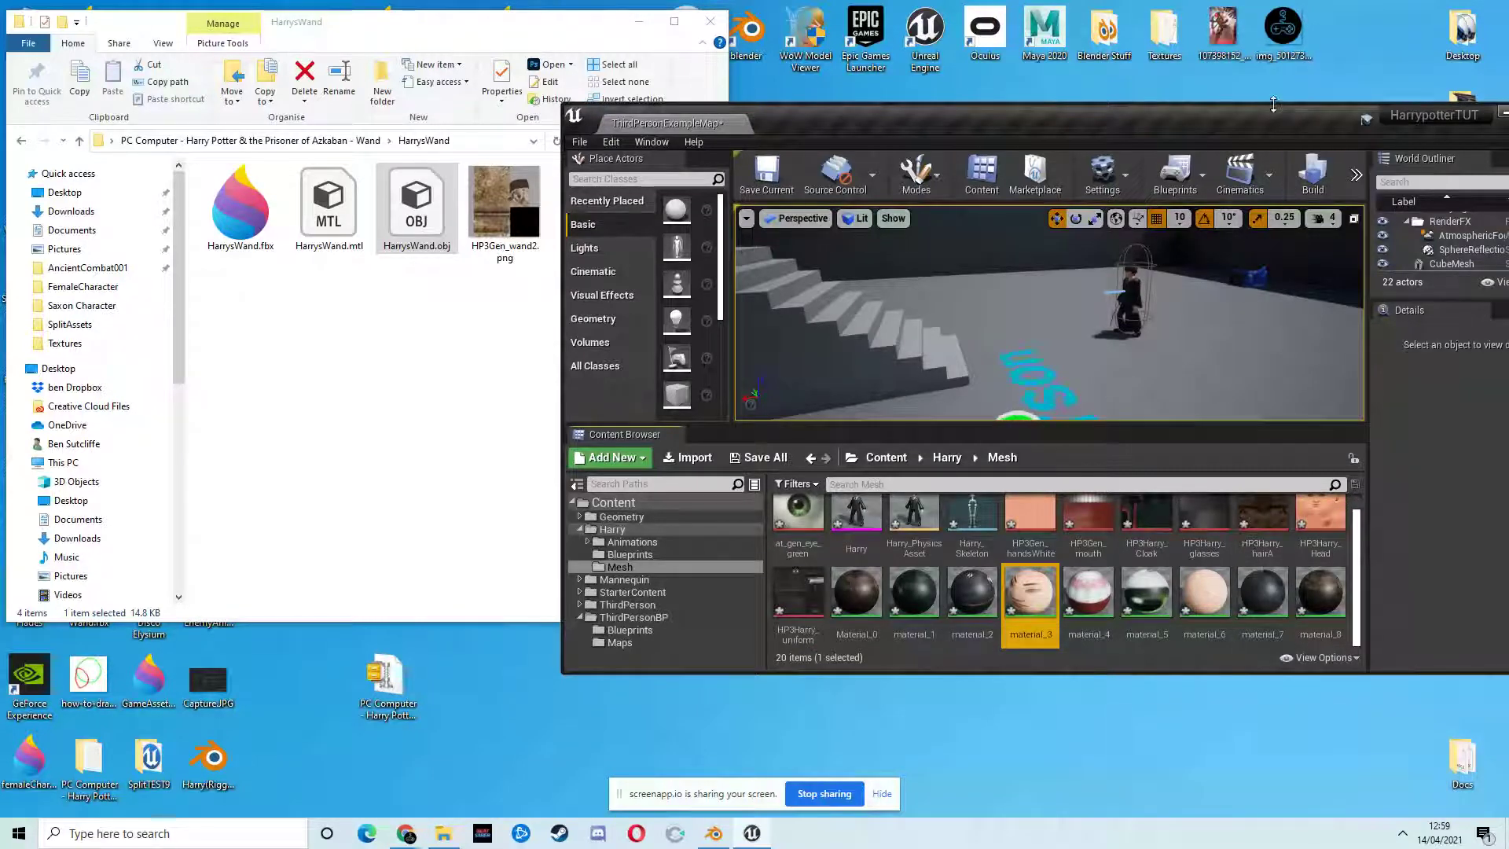
drag(1273, 105, 1273, 38)
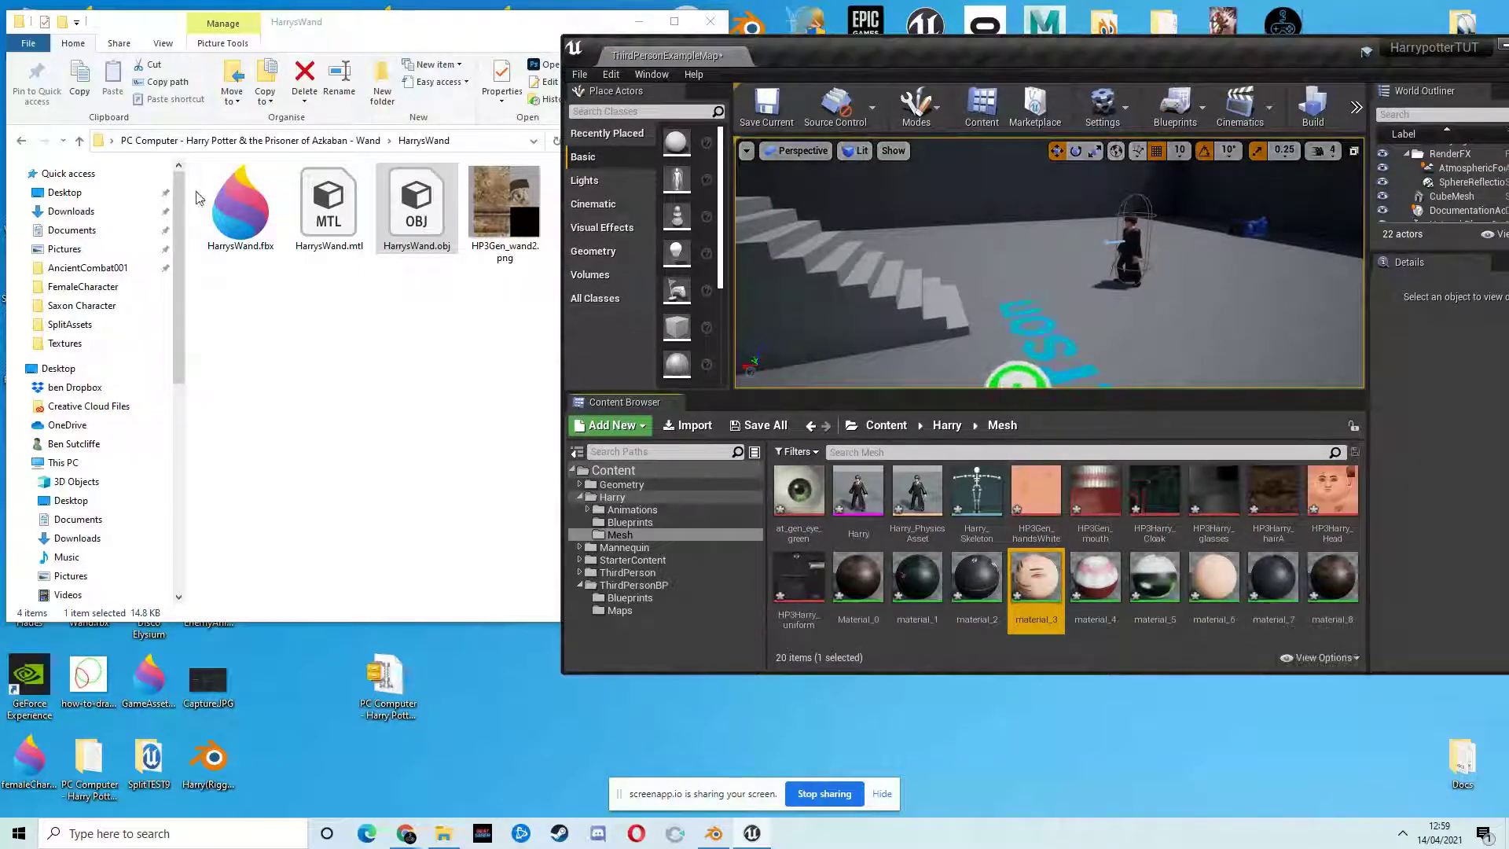
drag(416, 206, 1175, 657)
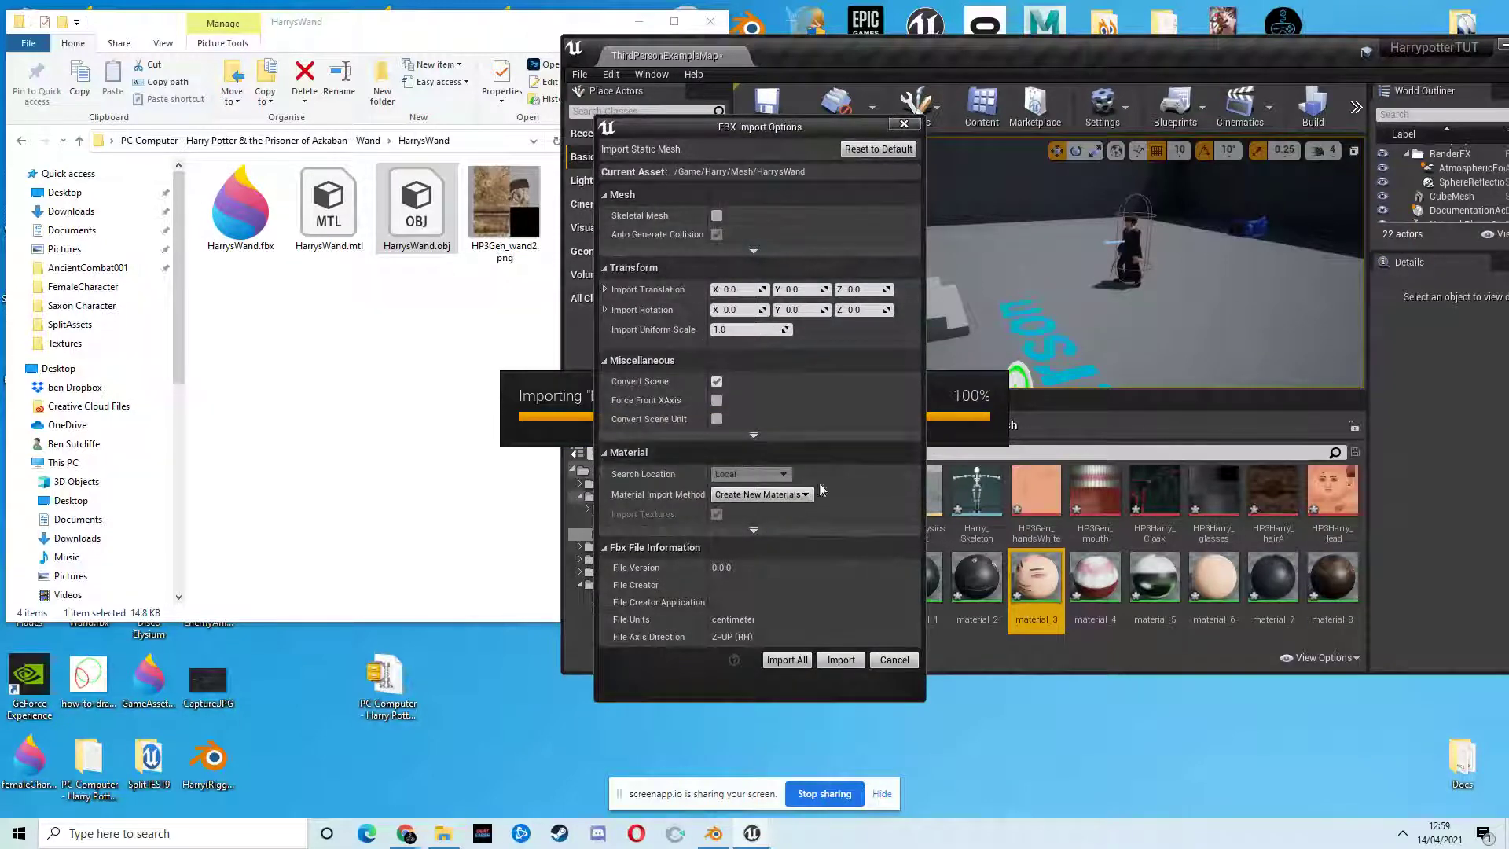
click(787, 660)
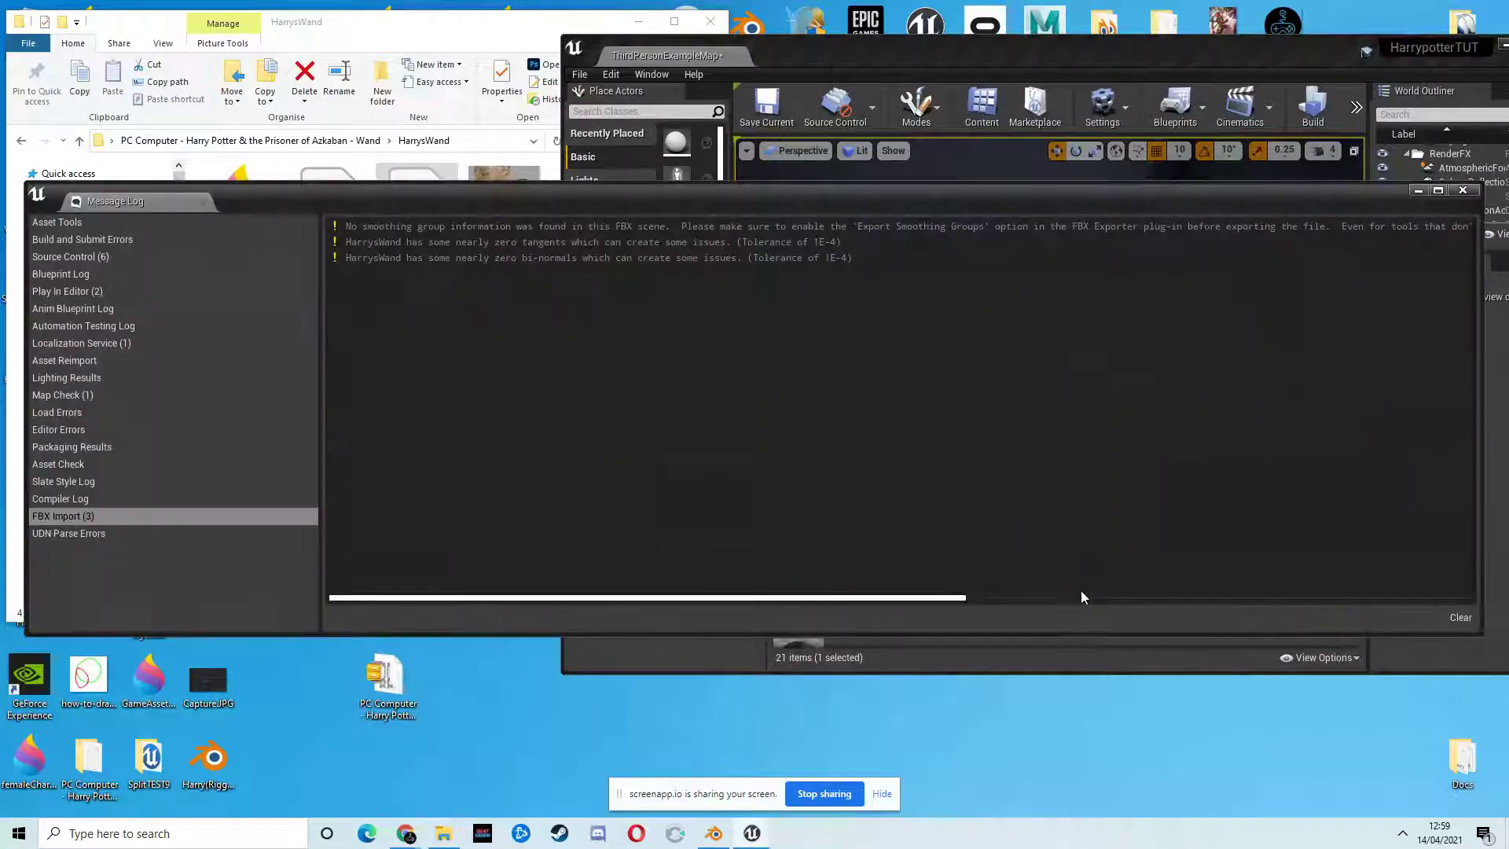
click(1470, 191)
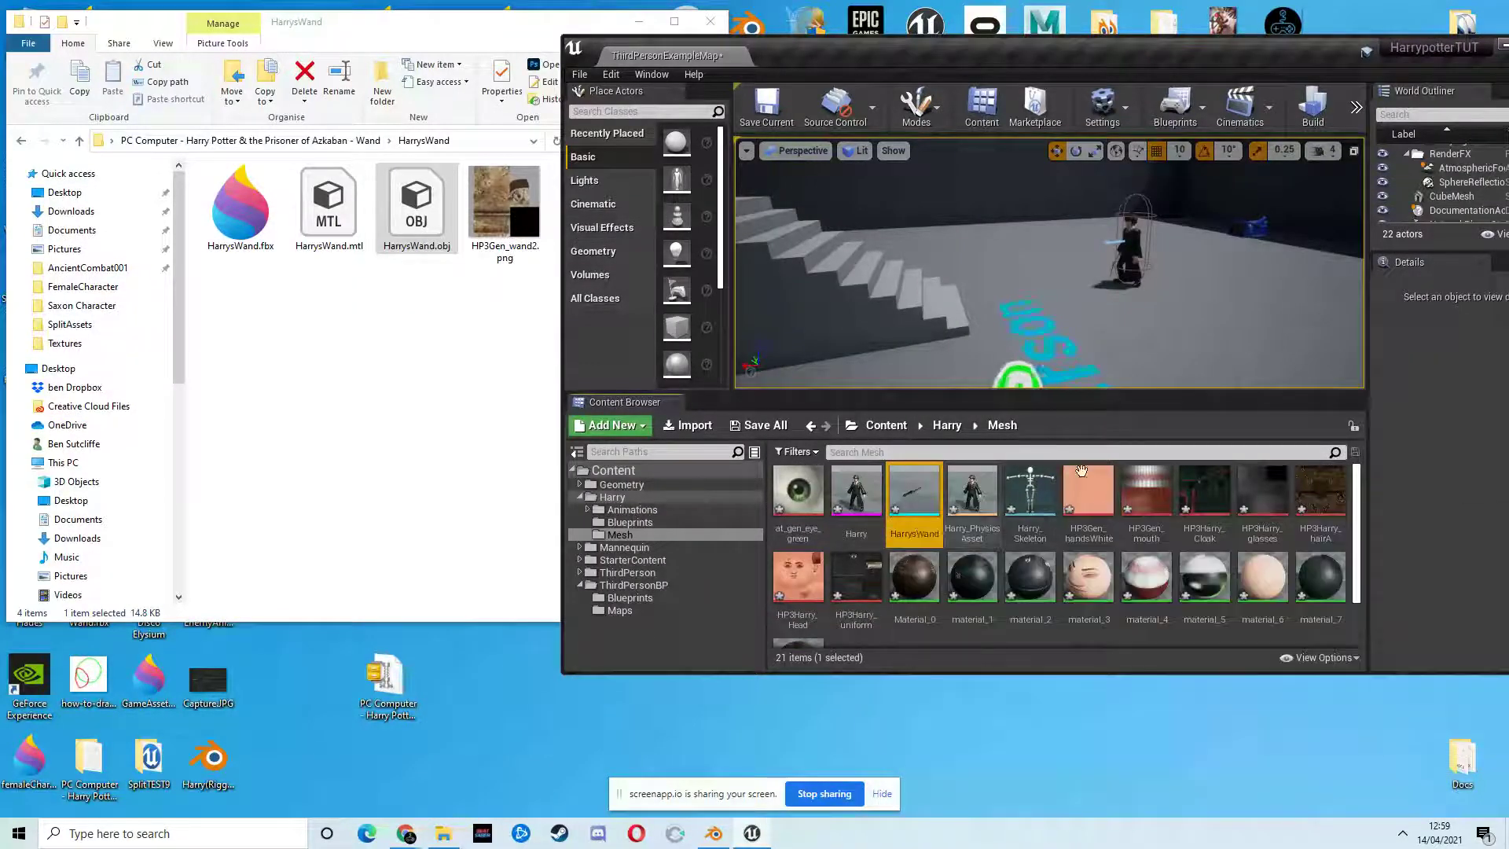
- Maximise the Unreal Editor window and open the Harry_Skeleton asset with its skeleton tree showing
drag(1276, 60, 1092, 60)
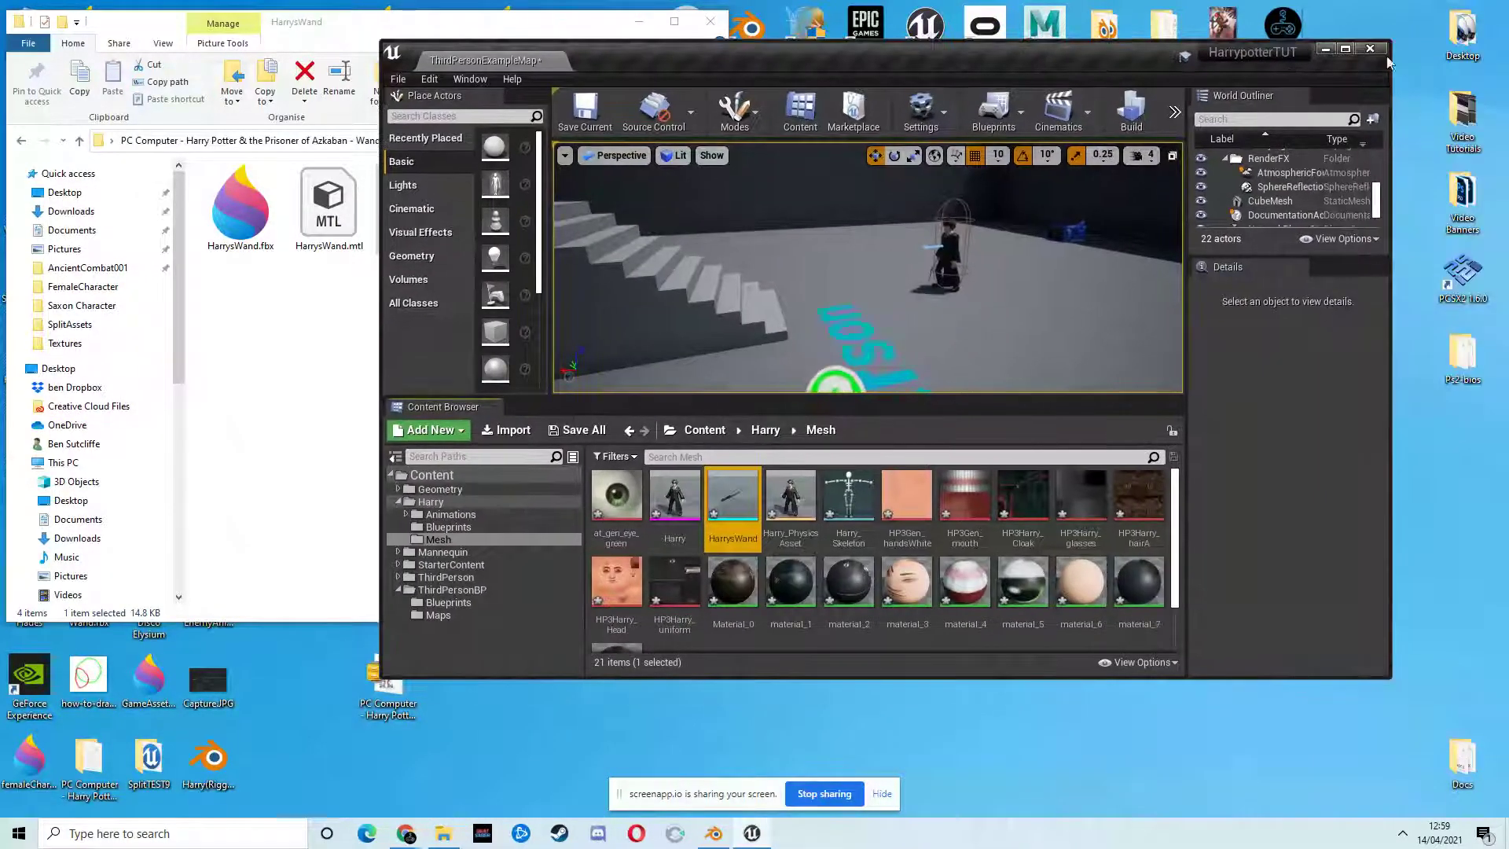
click(1346, 50)
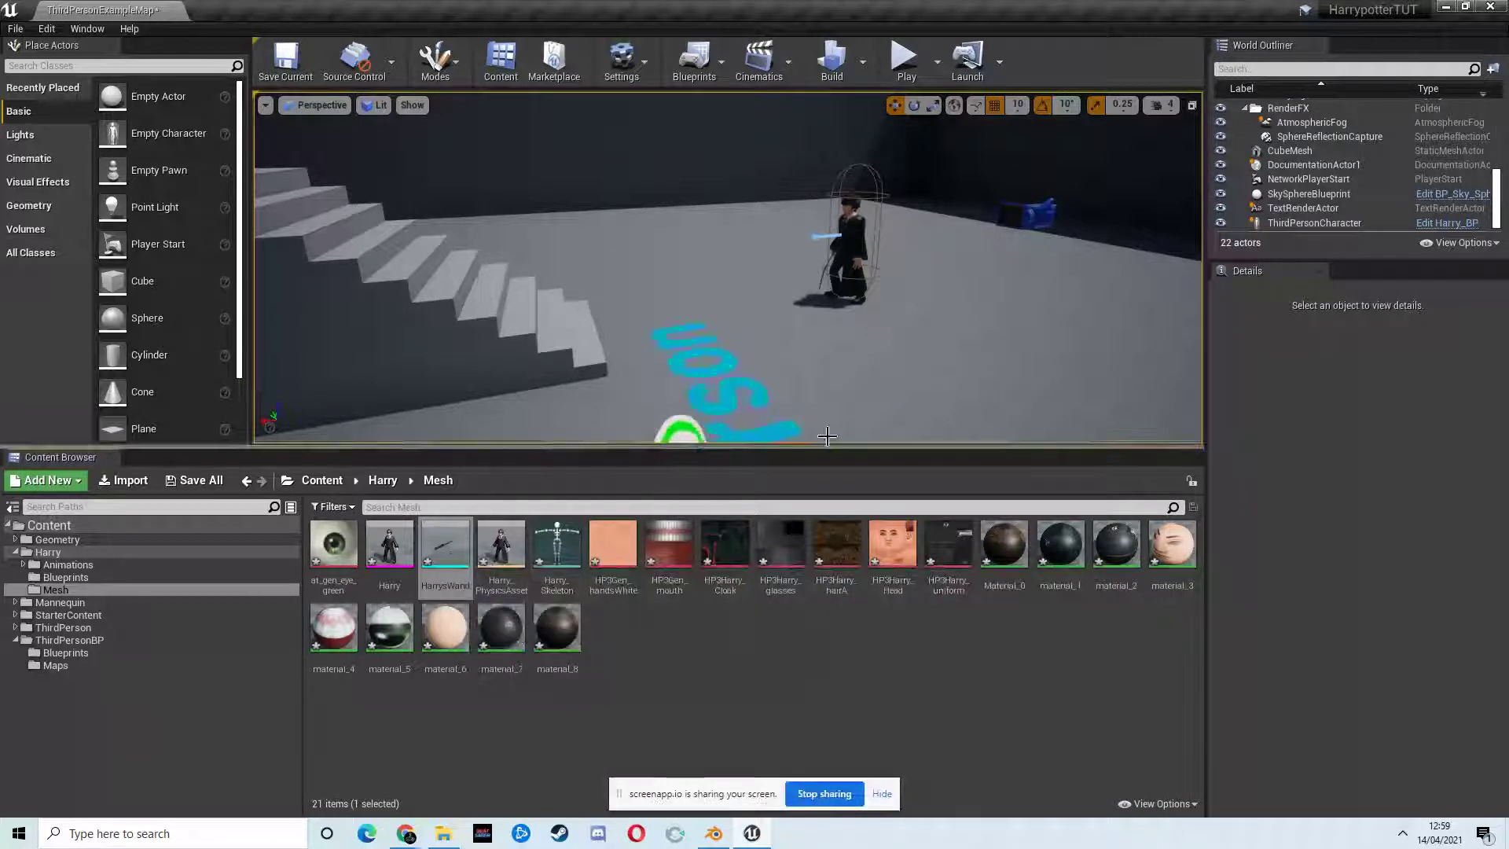
click(856, 232)
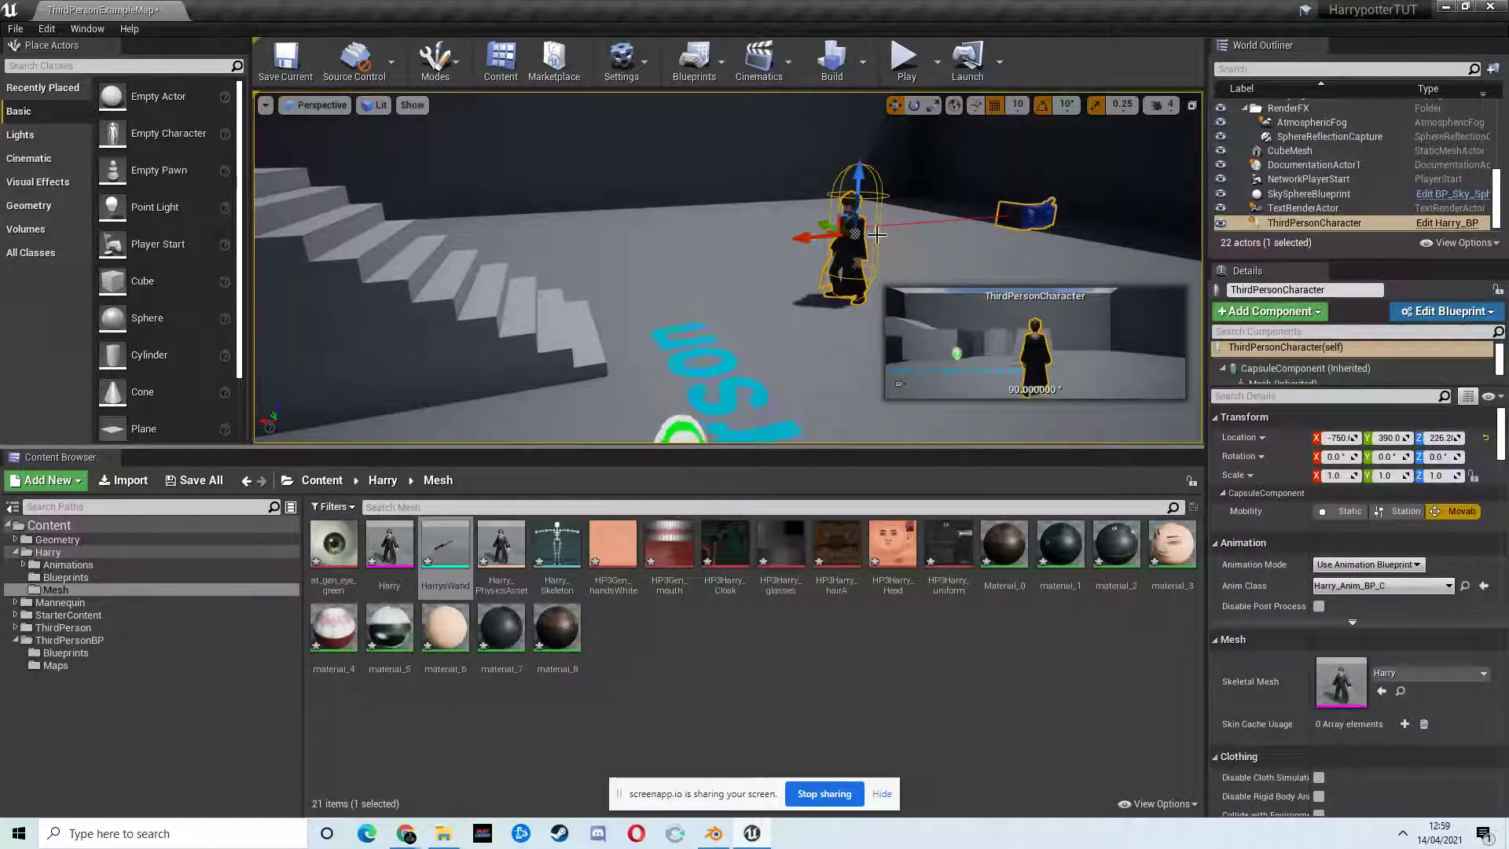
double_click(558, 544)
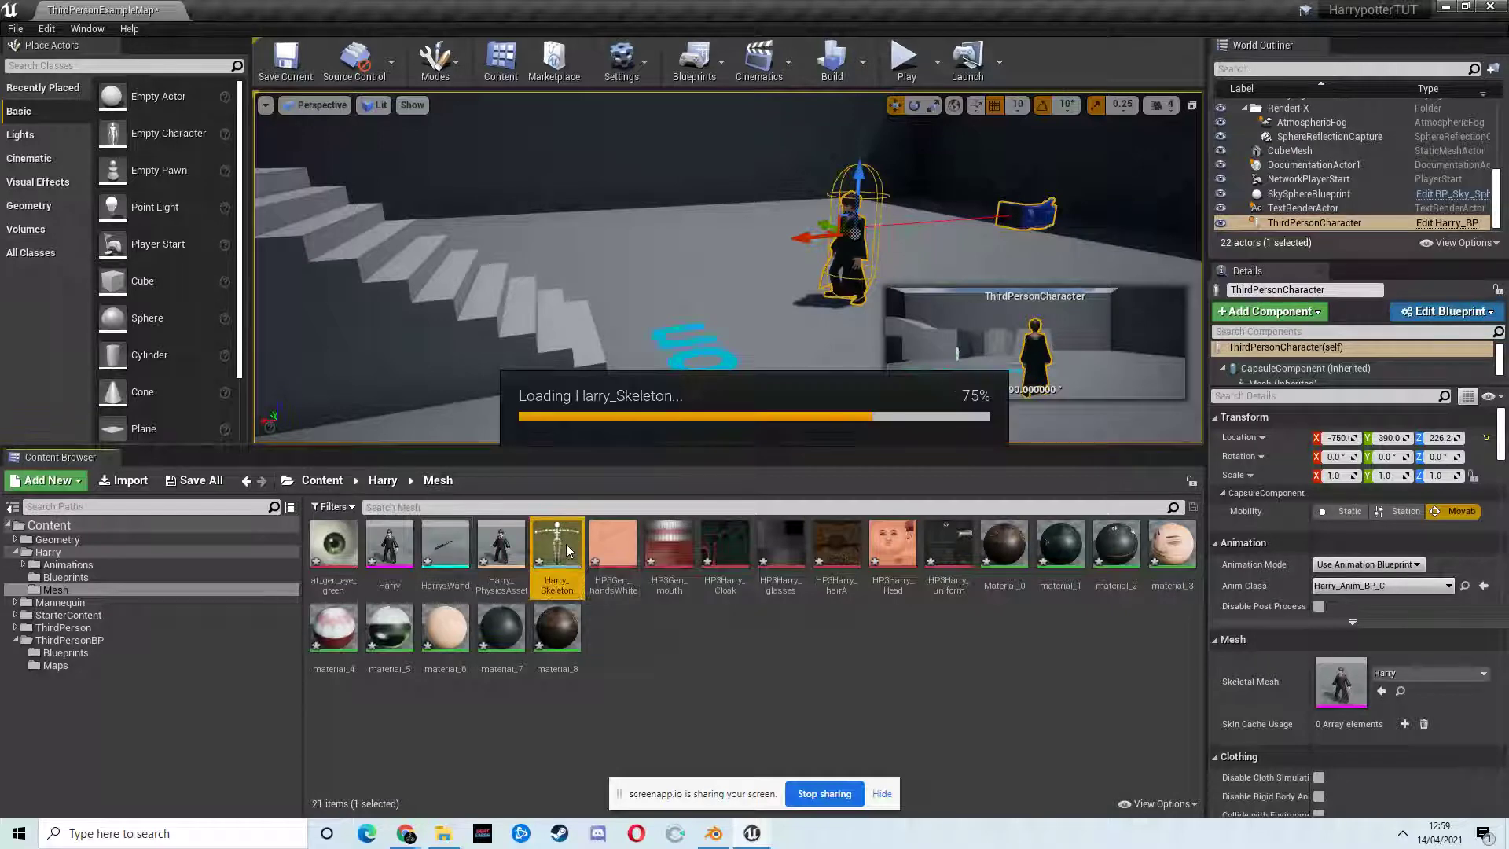
click(506, 56)
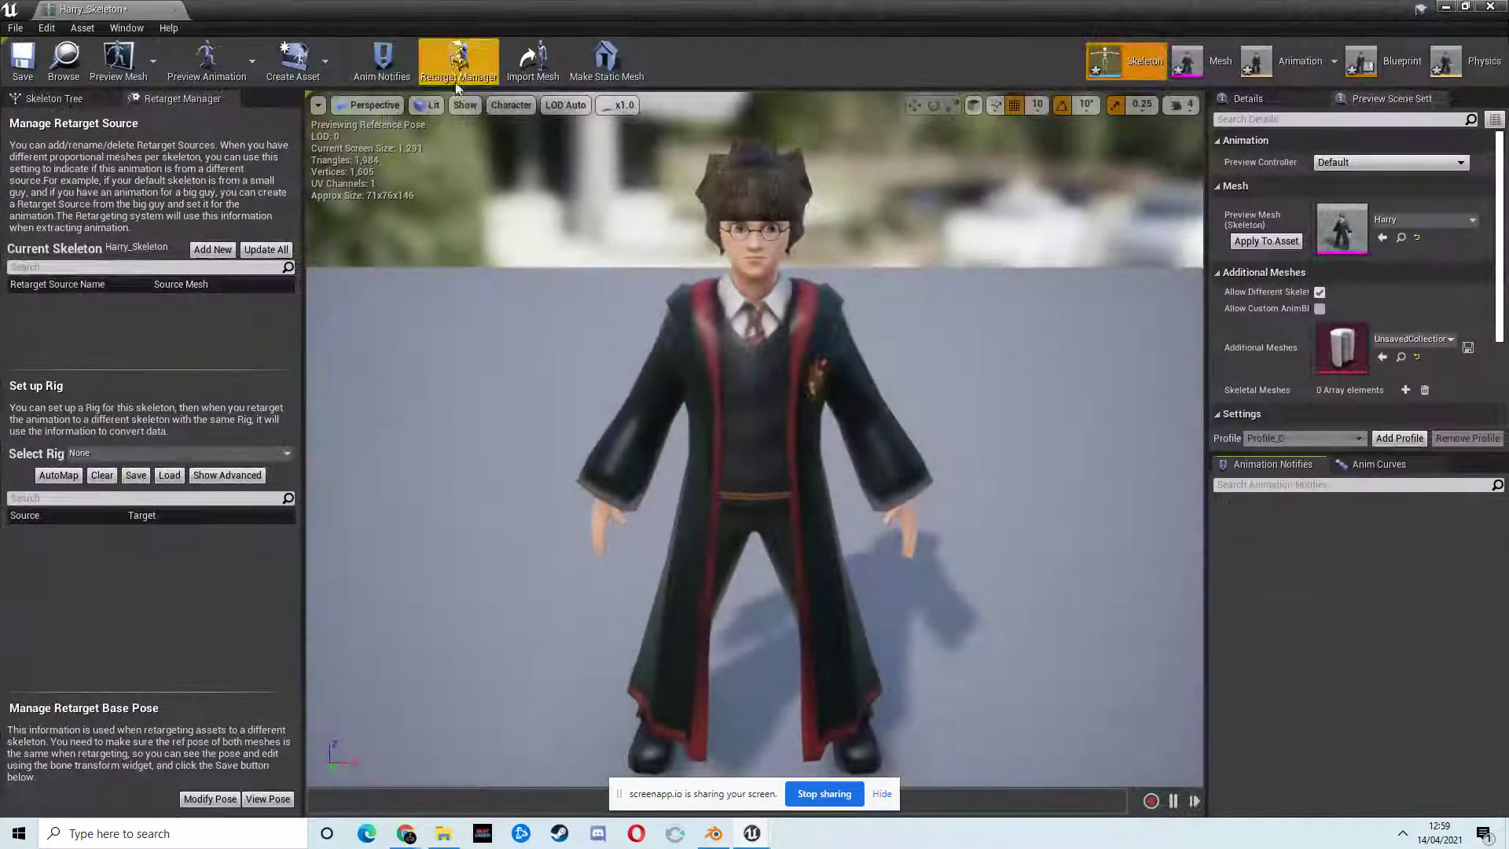
click(53, 98)
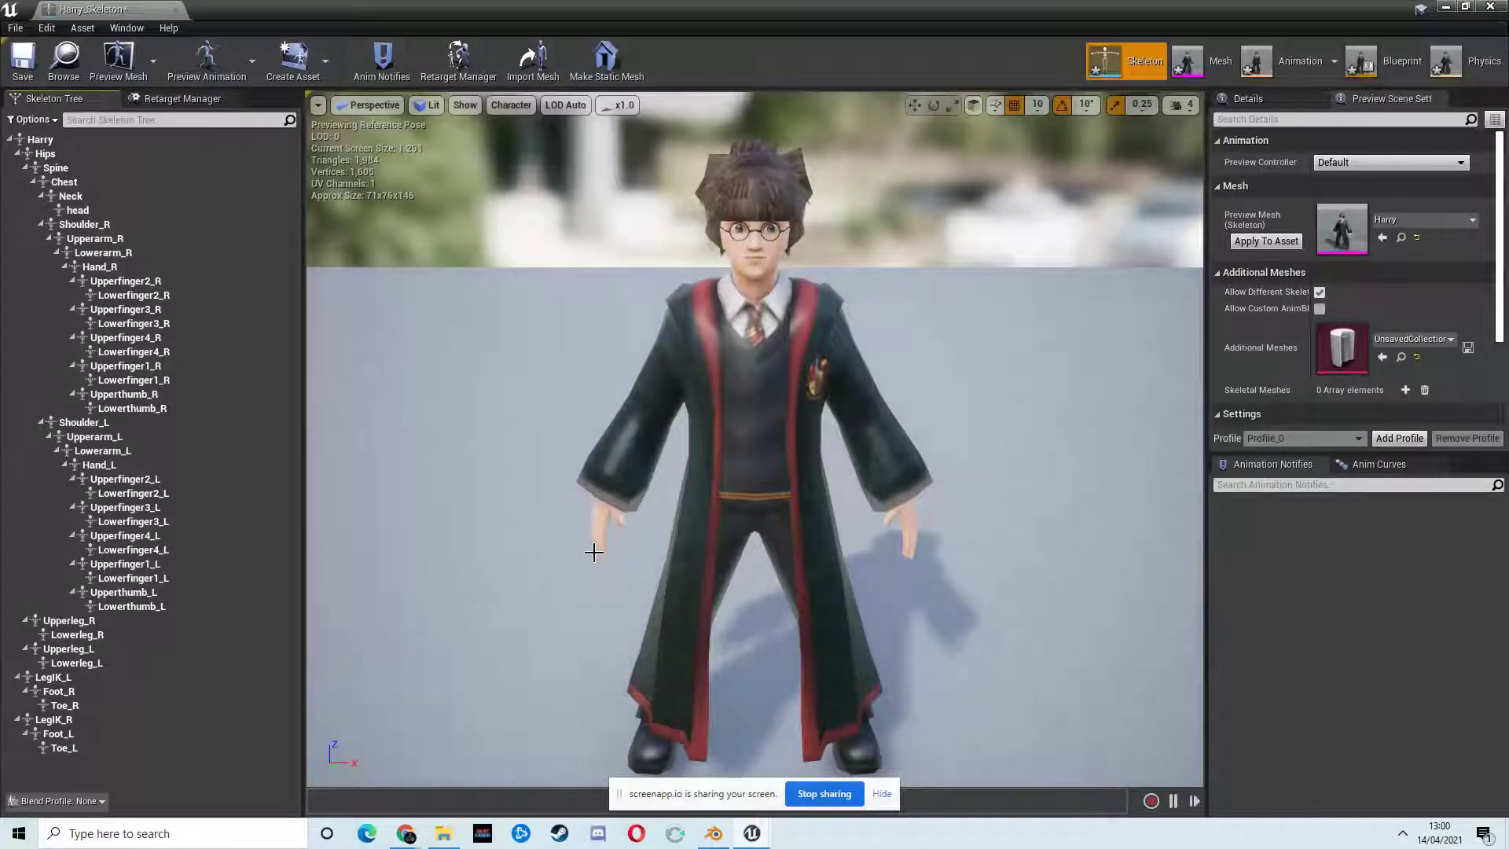
- Add a socket to the Hand_L bone and name it WandLocation
click(594, 525)
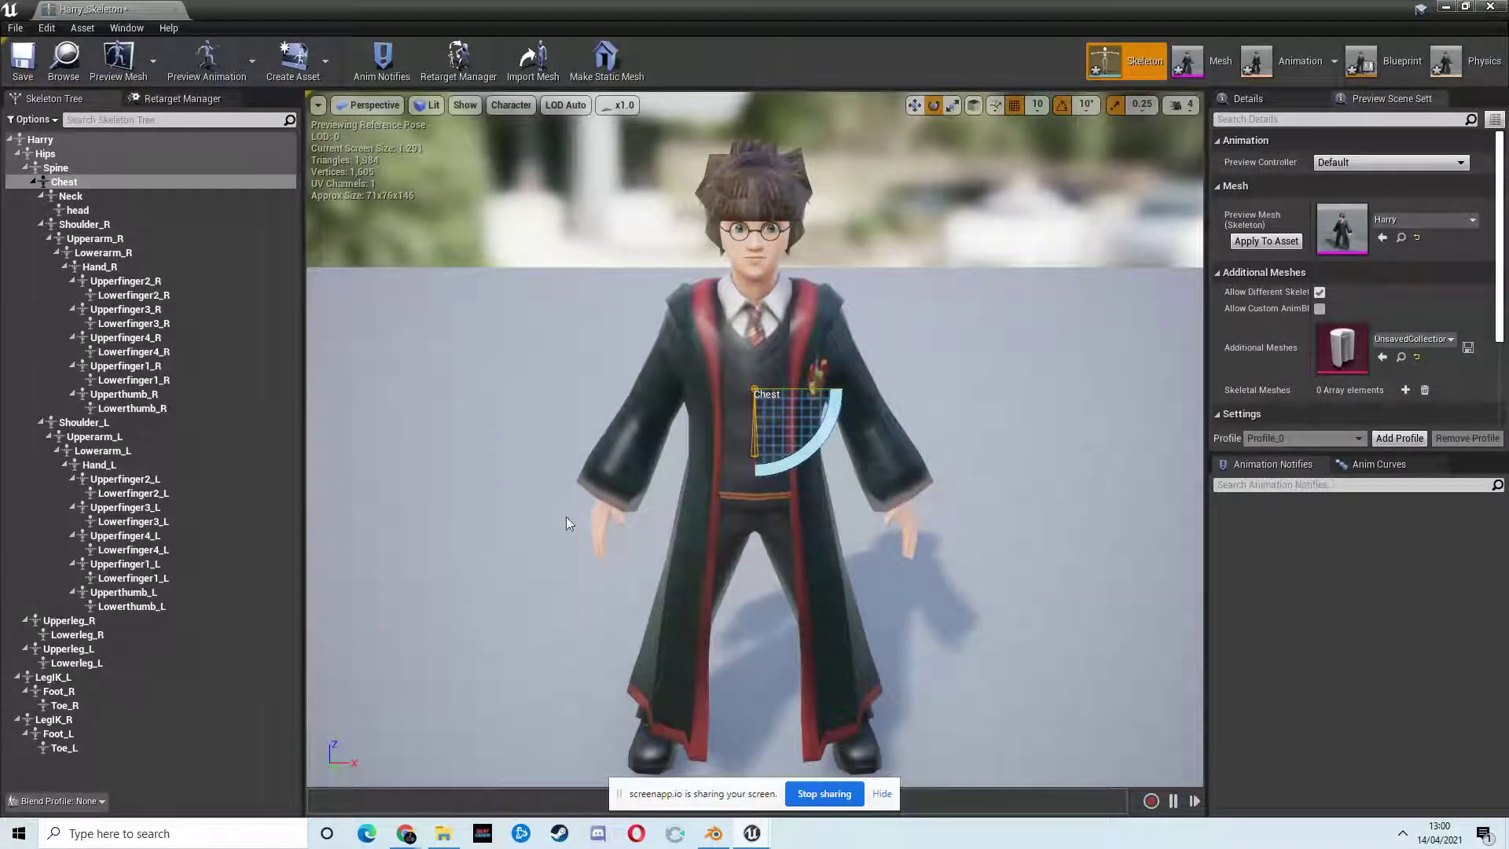
click(192, 267)
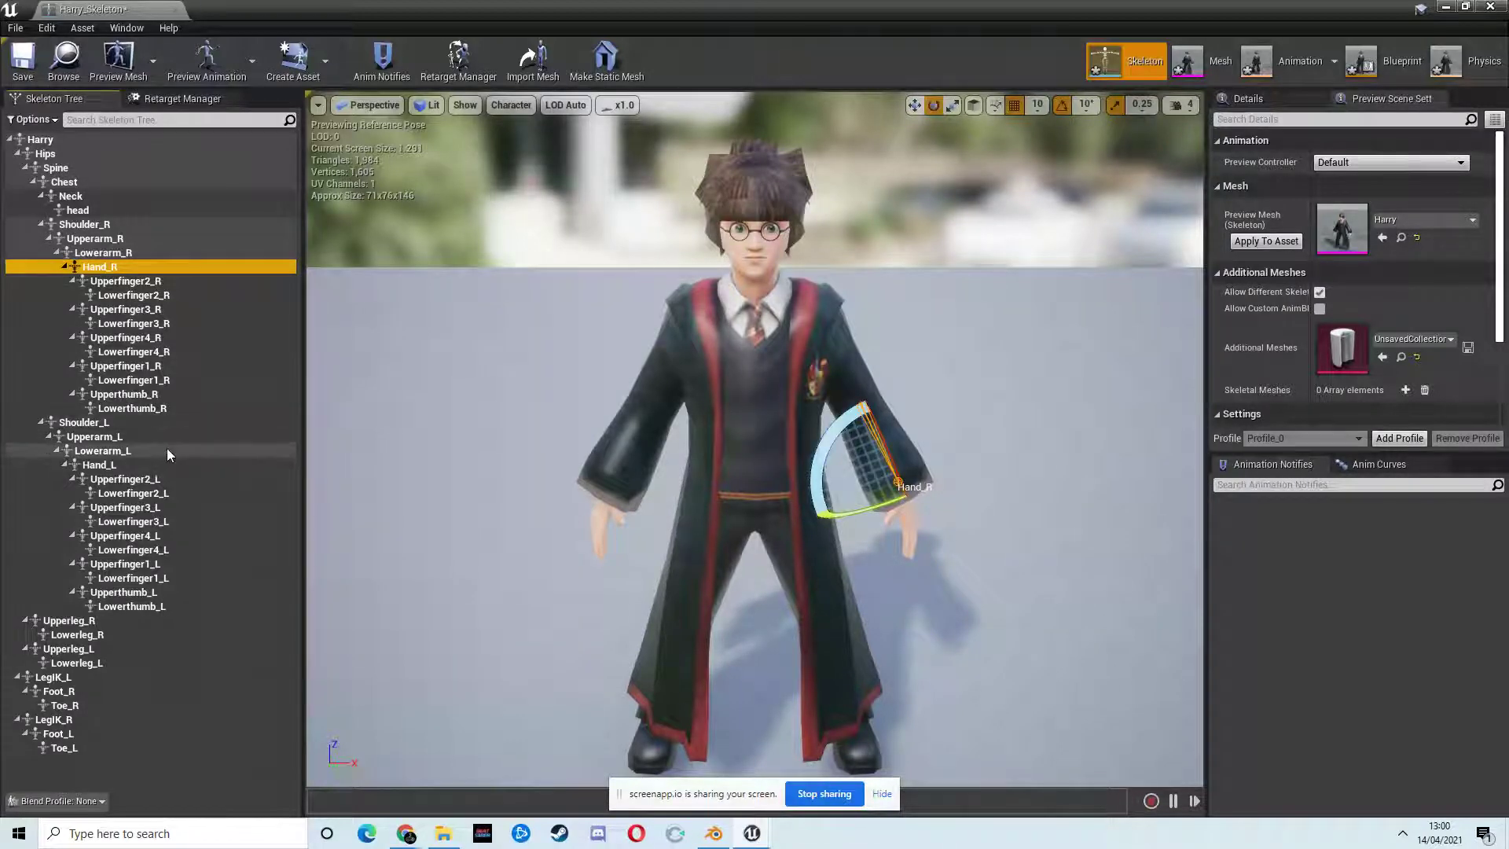
click(142, 467)
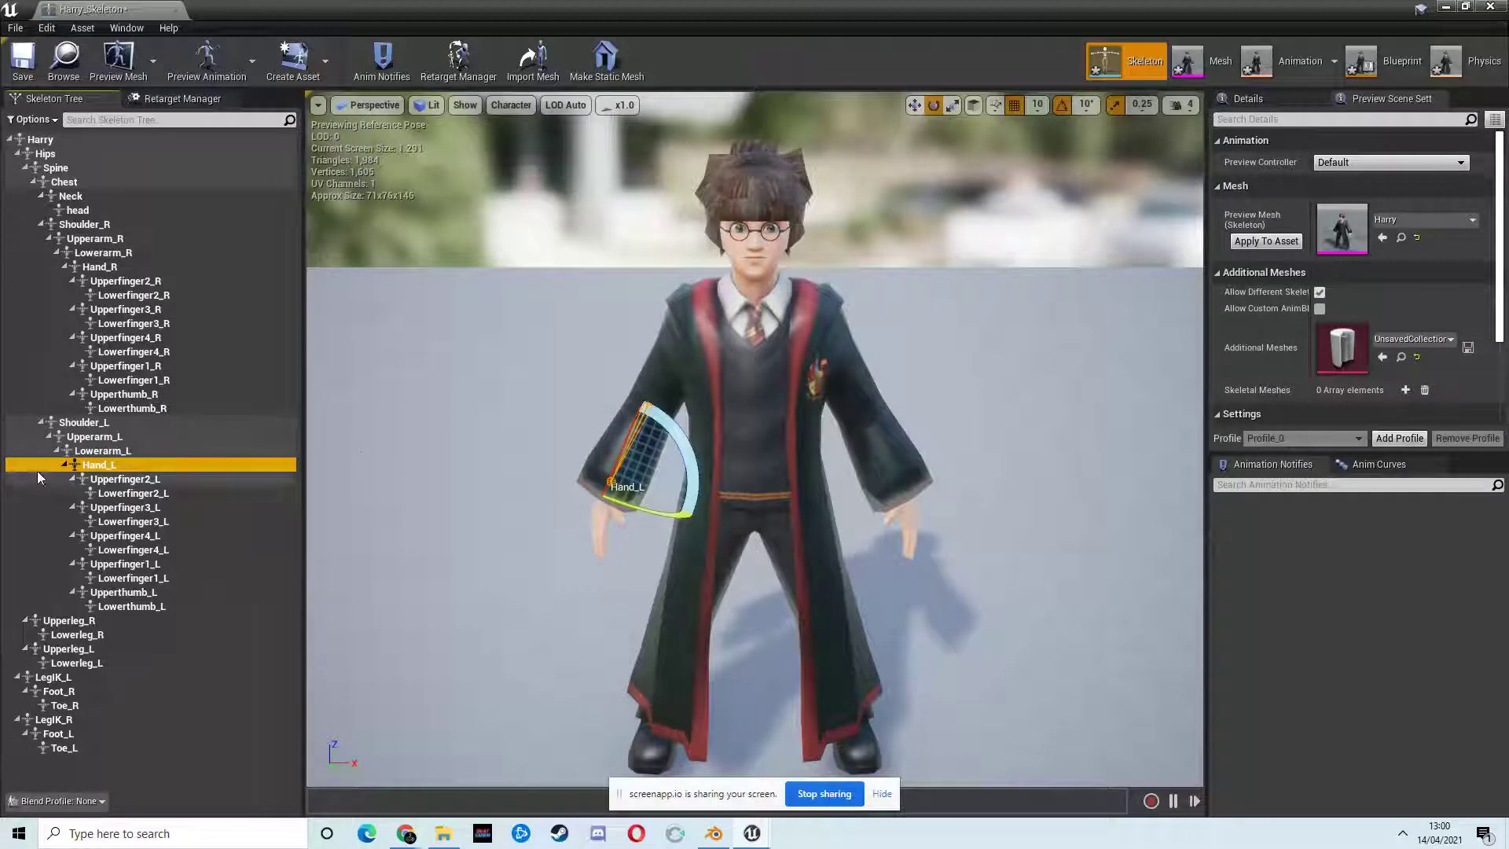
right_click(101, 467)
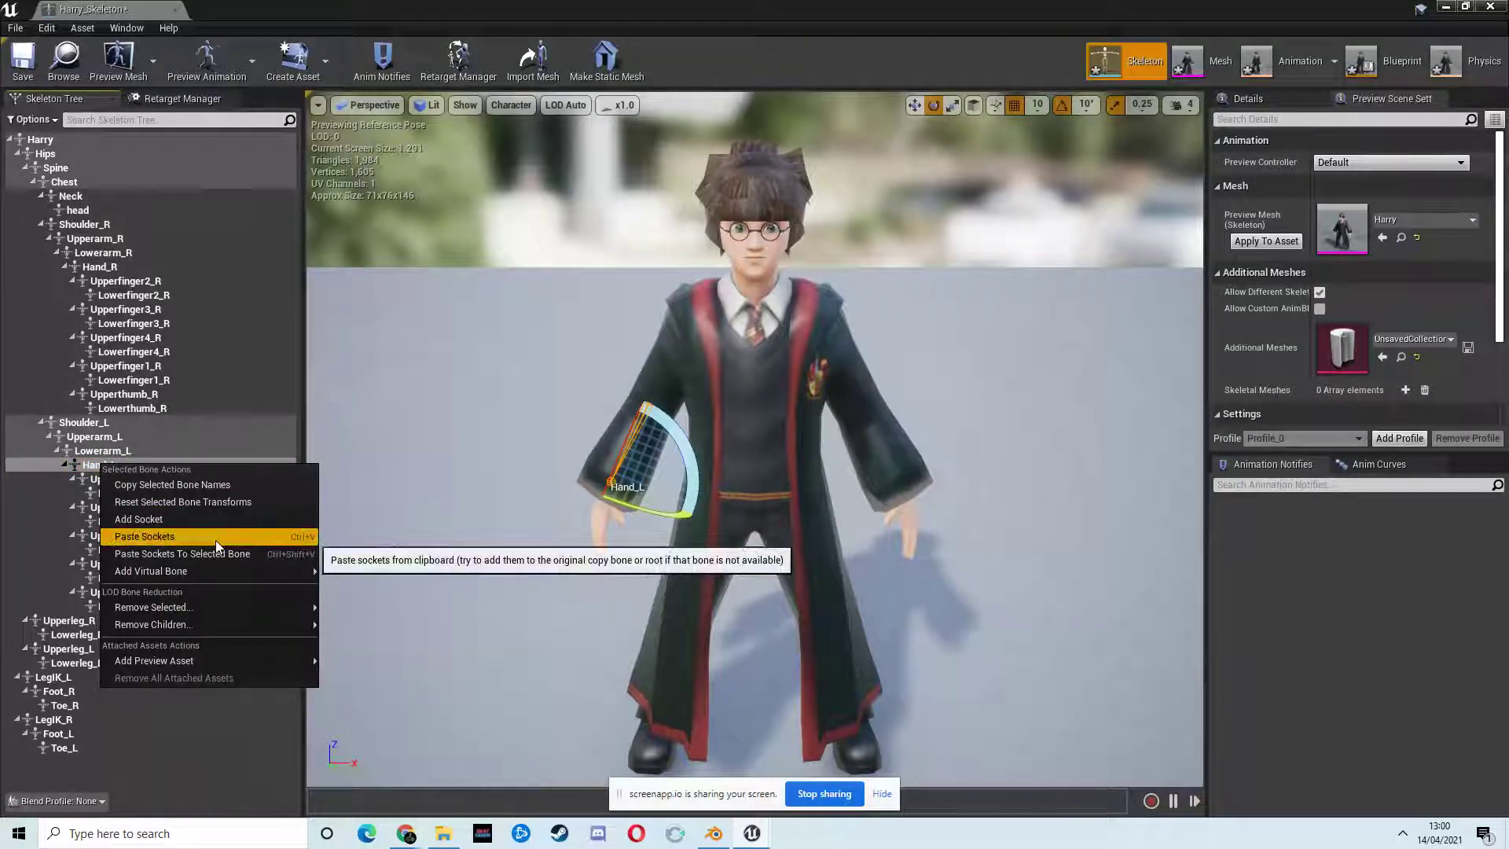
click(144, 525)
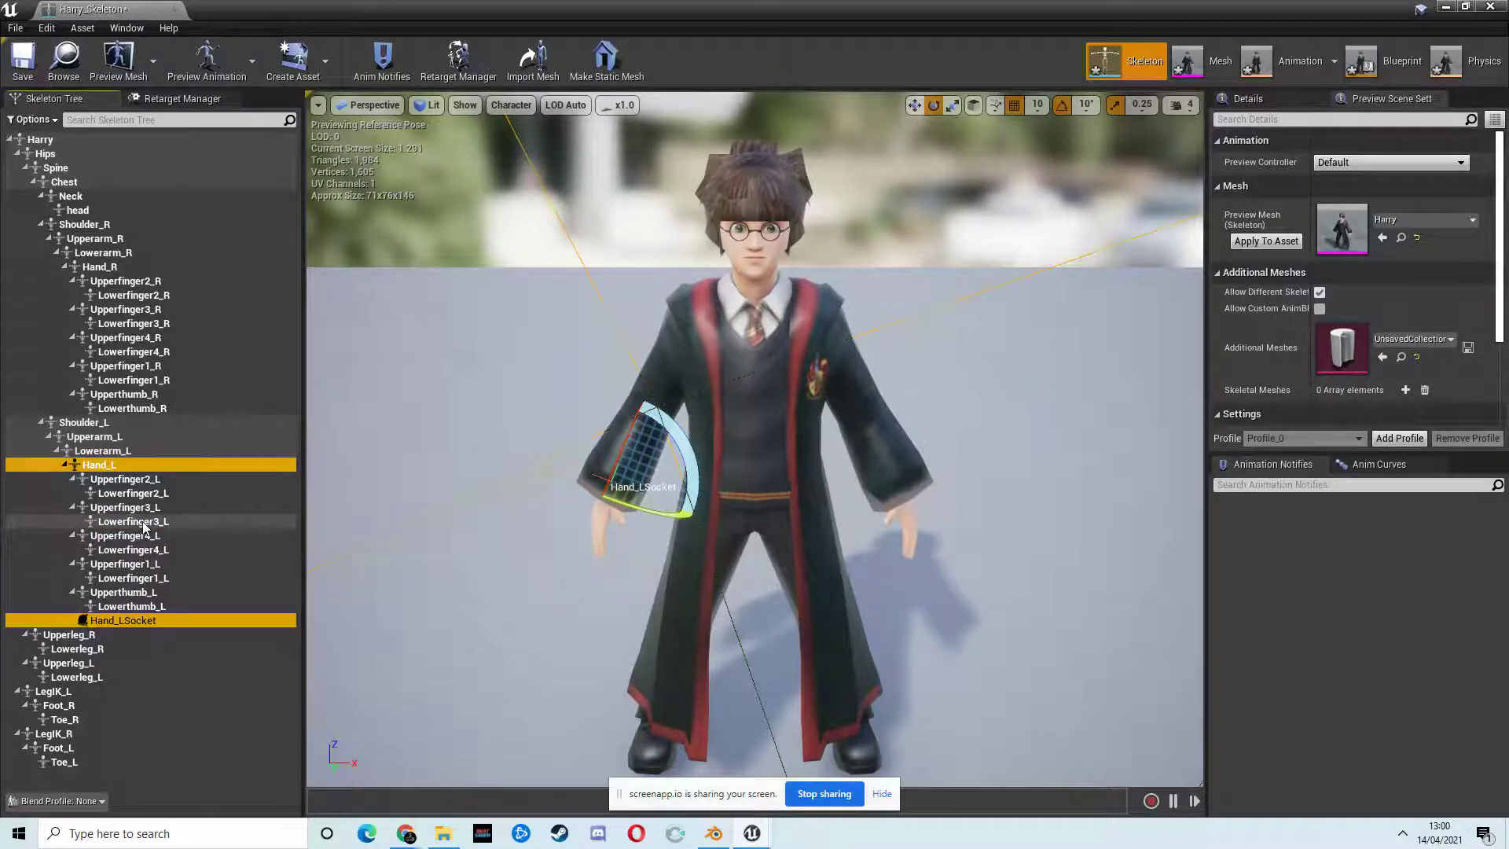
double_click(153, 620)
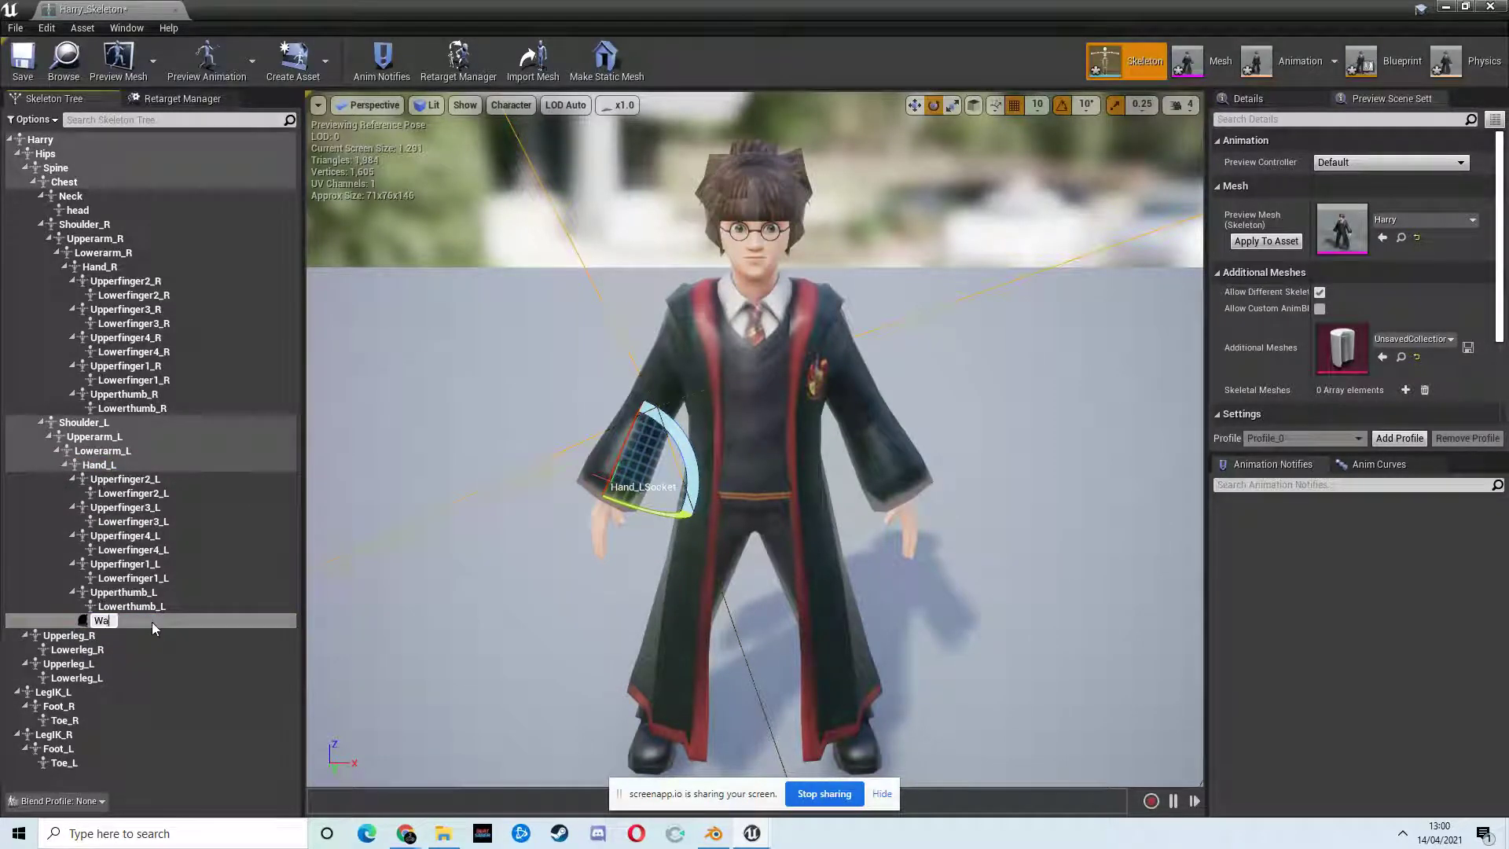
text(WandLocation)
key(Return)
- Scale the WandLocation socket down uniformly with the Scale tool
scroll(710, 533, down, 5)
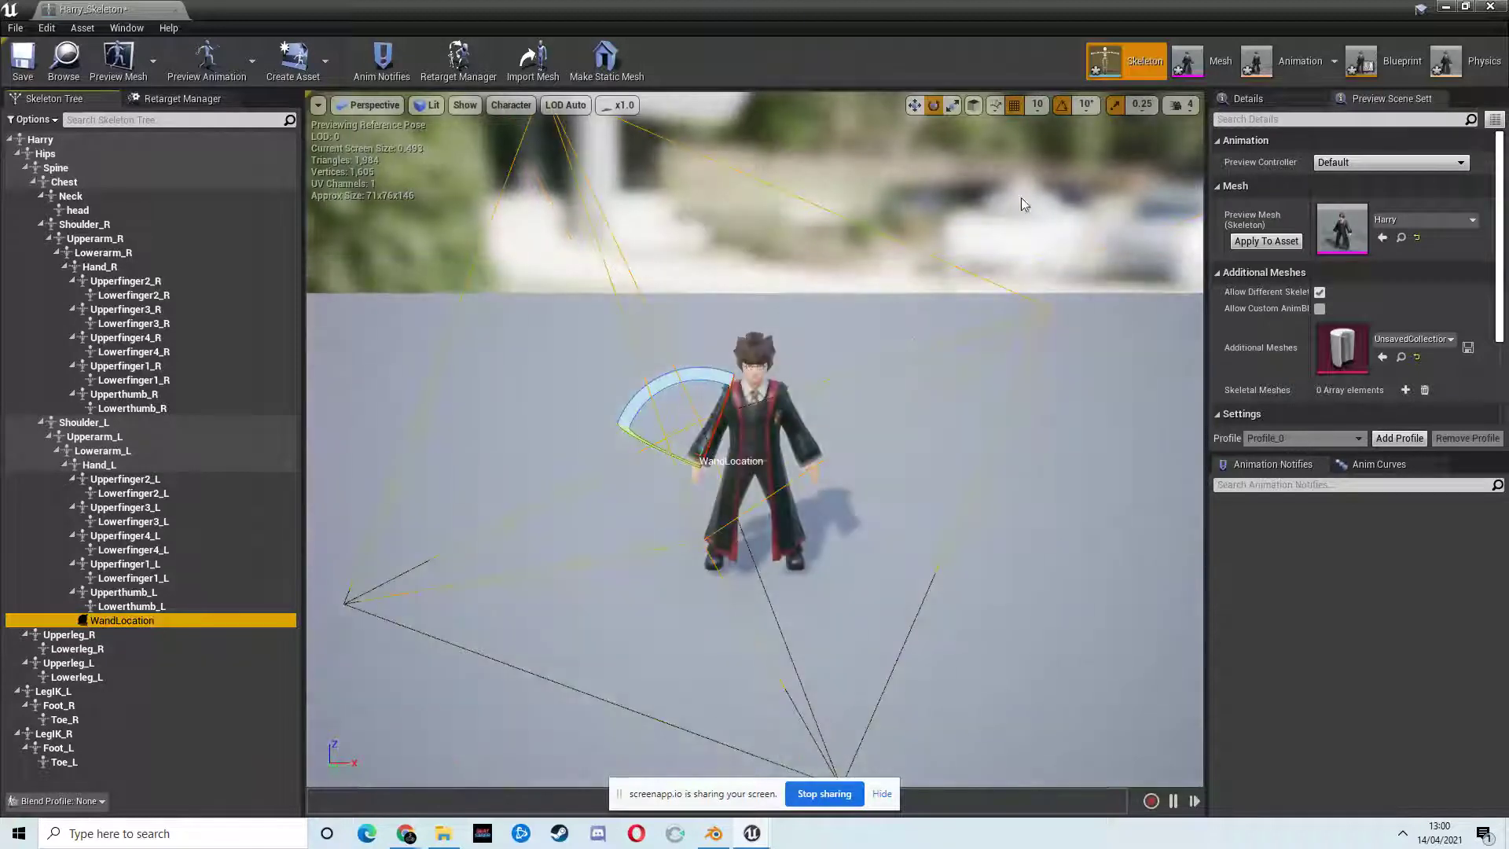
click(952, 104)
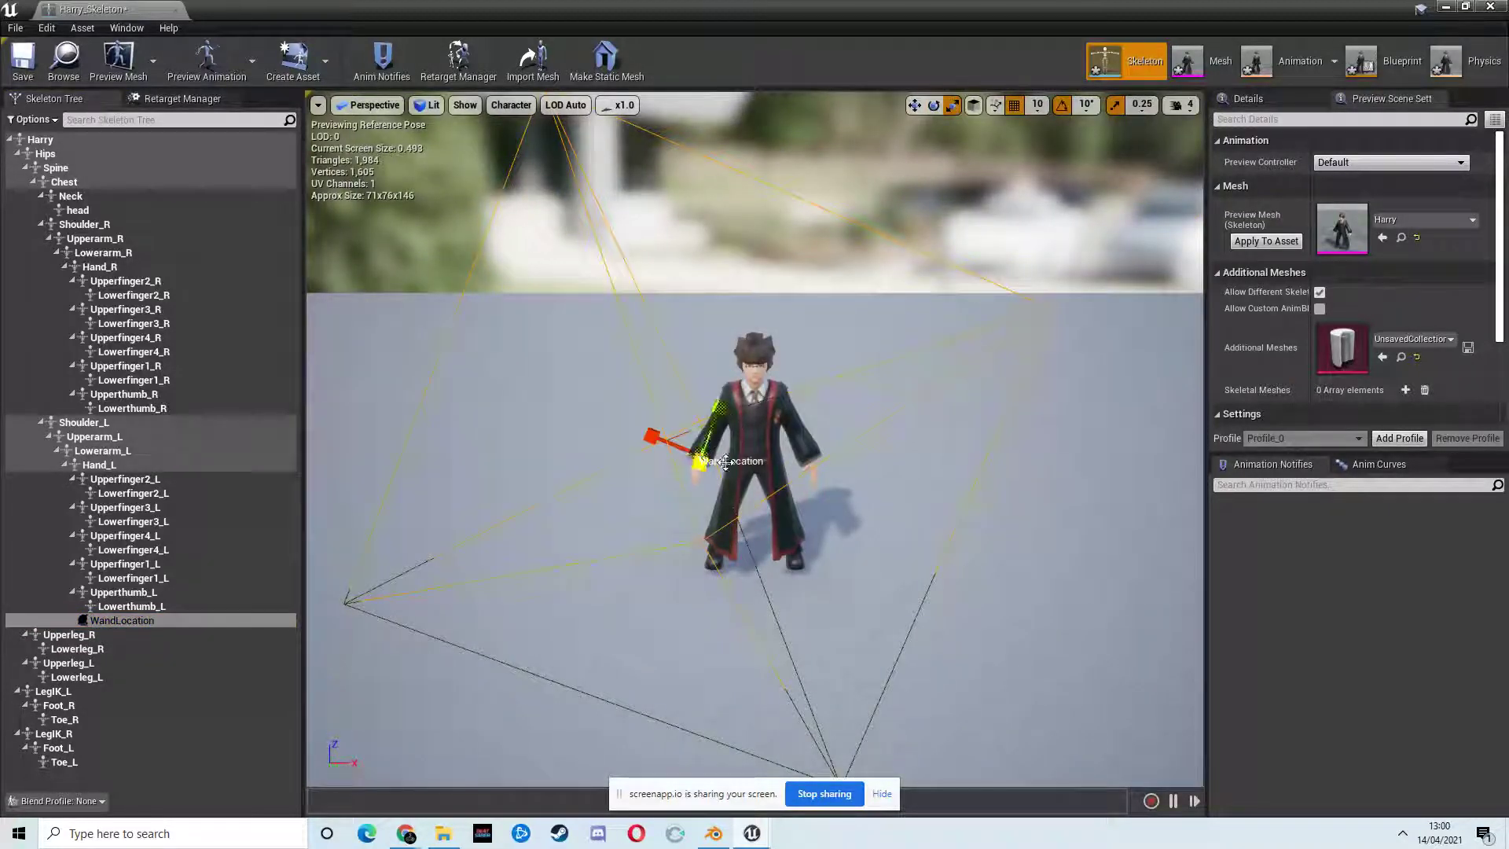
key(w)
right_drag(791, 491, 739, 512)
key(d)
click(644, 347)
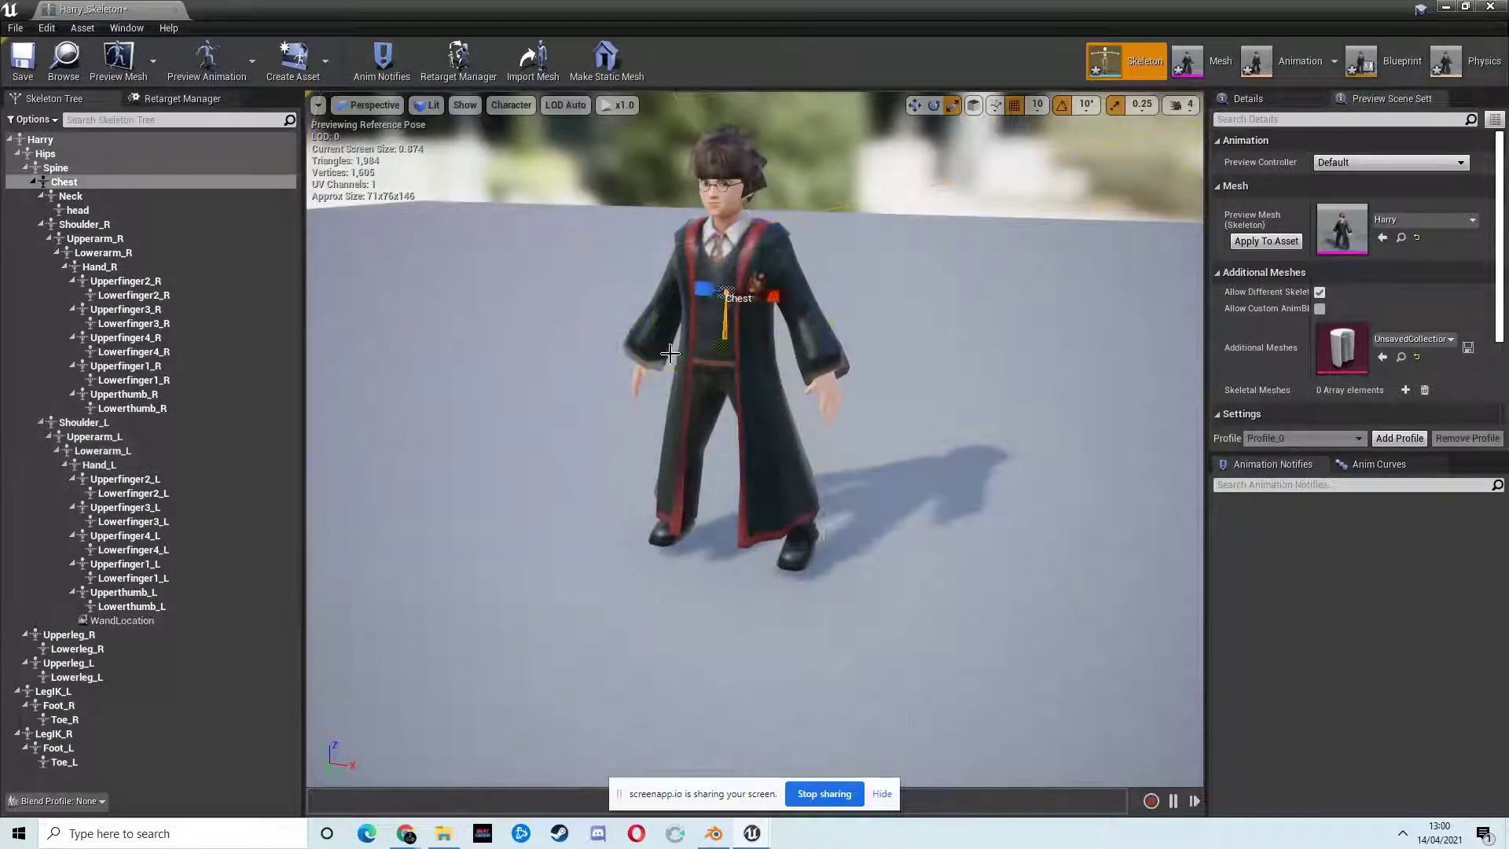
click(122, 620)
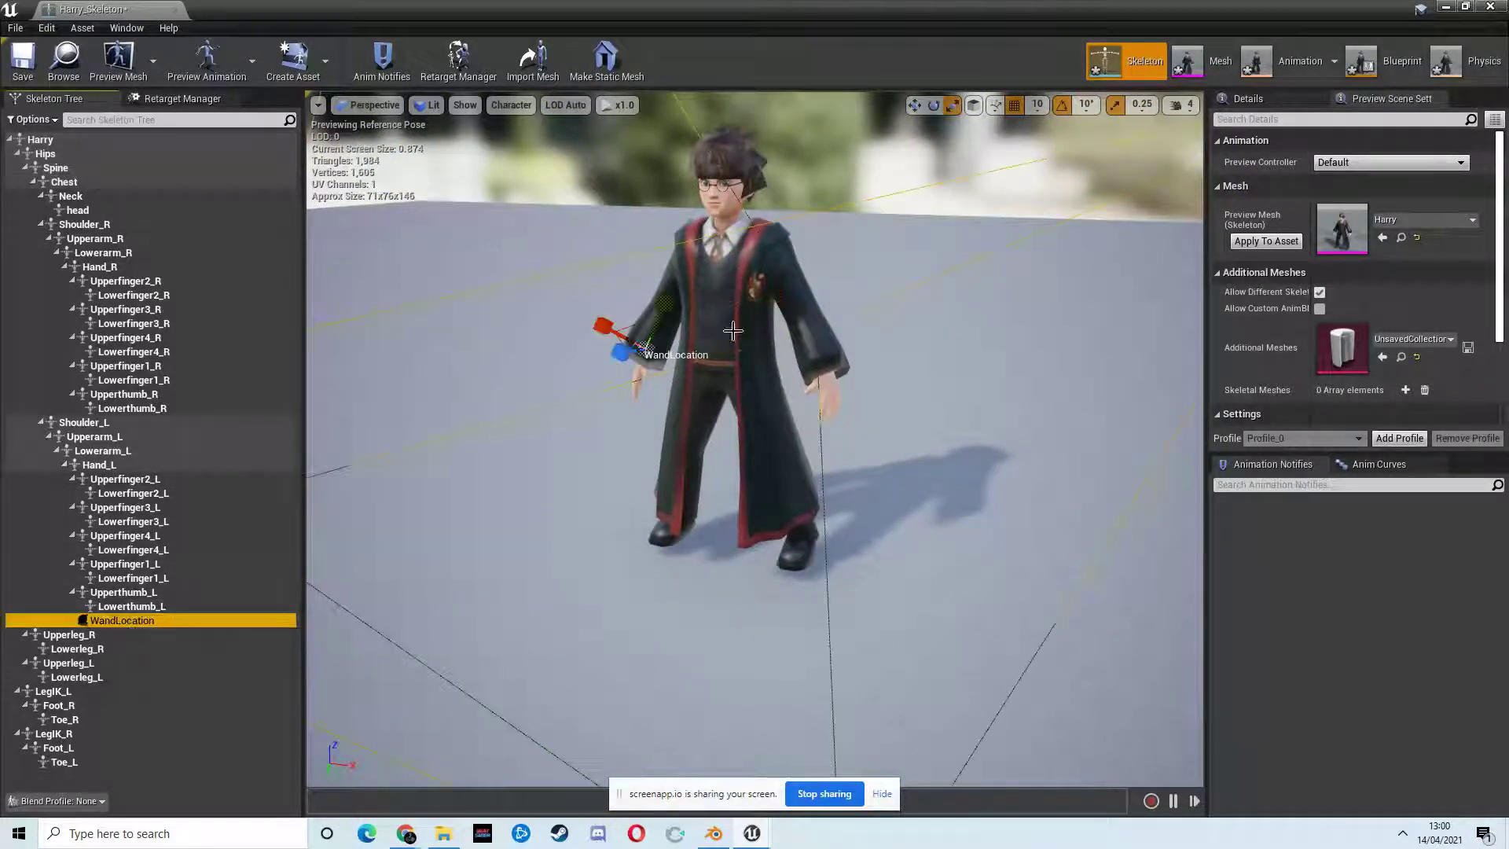
drag(644, 348, 726, 352)
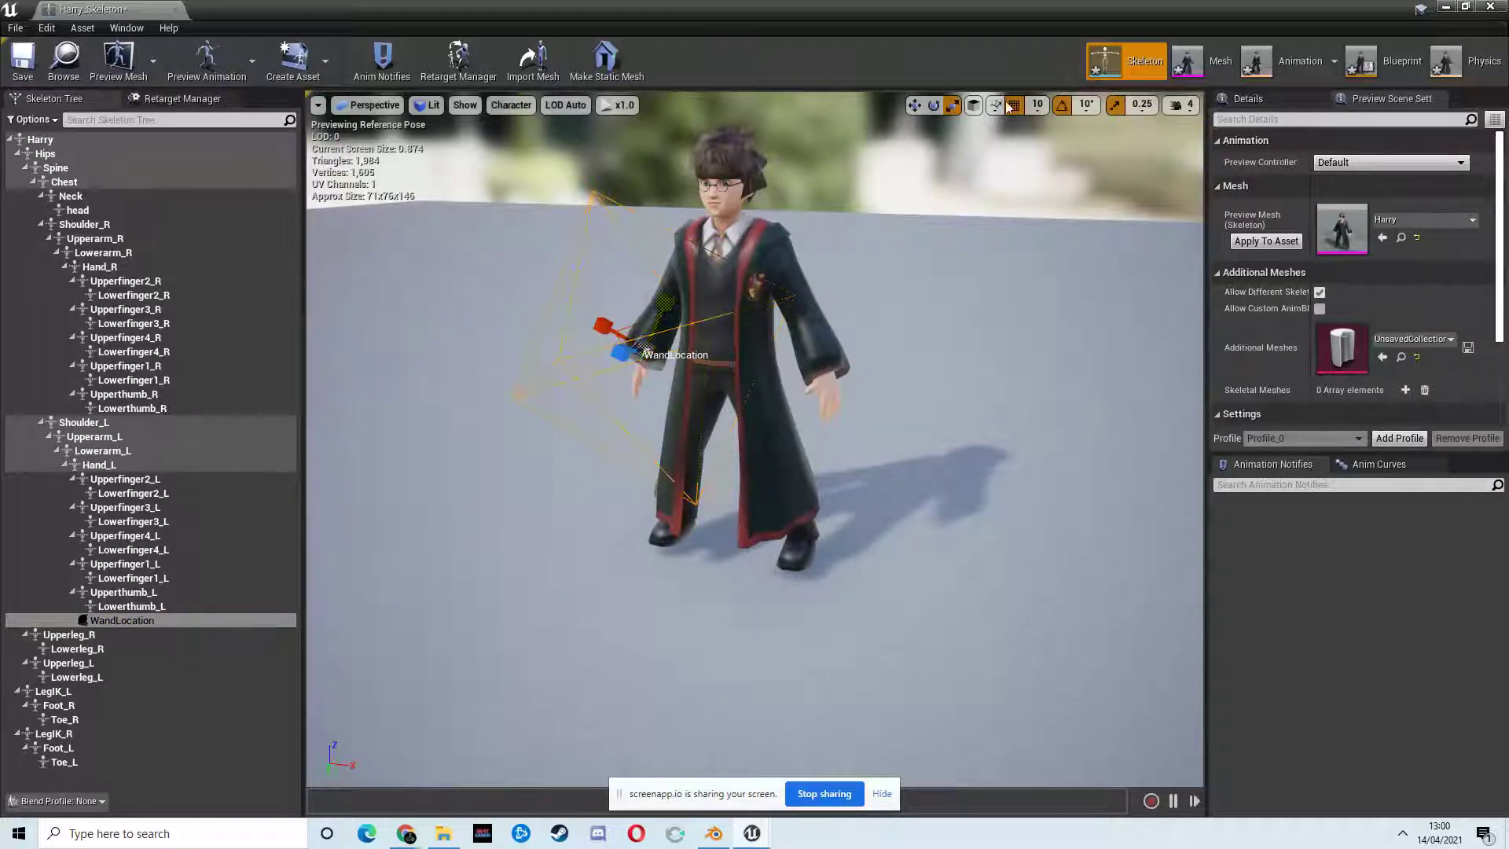
- Turn off grid and rotation snapping and shrink the WandLocation socket further to roughly the size of the hand
click(1062, 106)
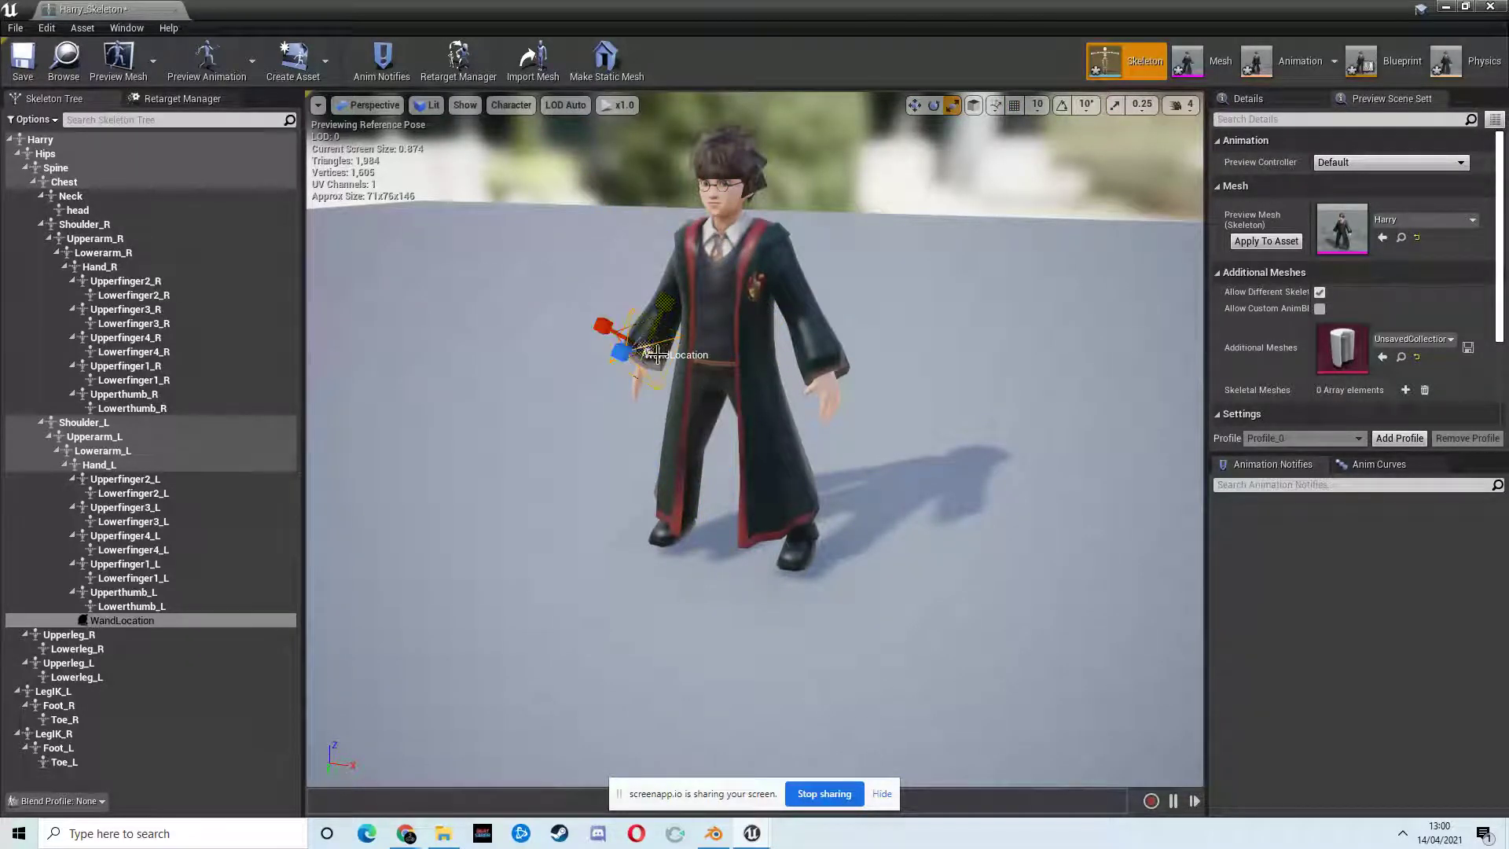
right_drag(690, 367, 628, 368)
scroll(719, 358, up, 3)
scroll(719, 359, down, 2)
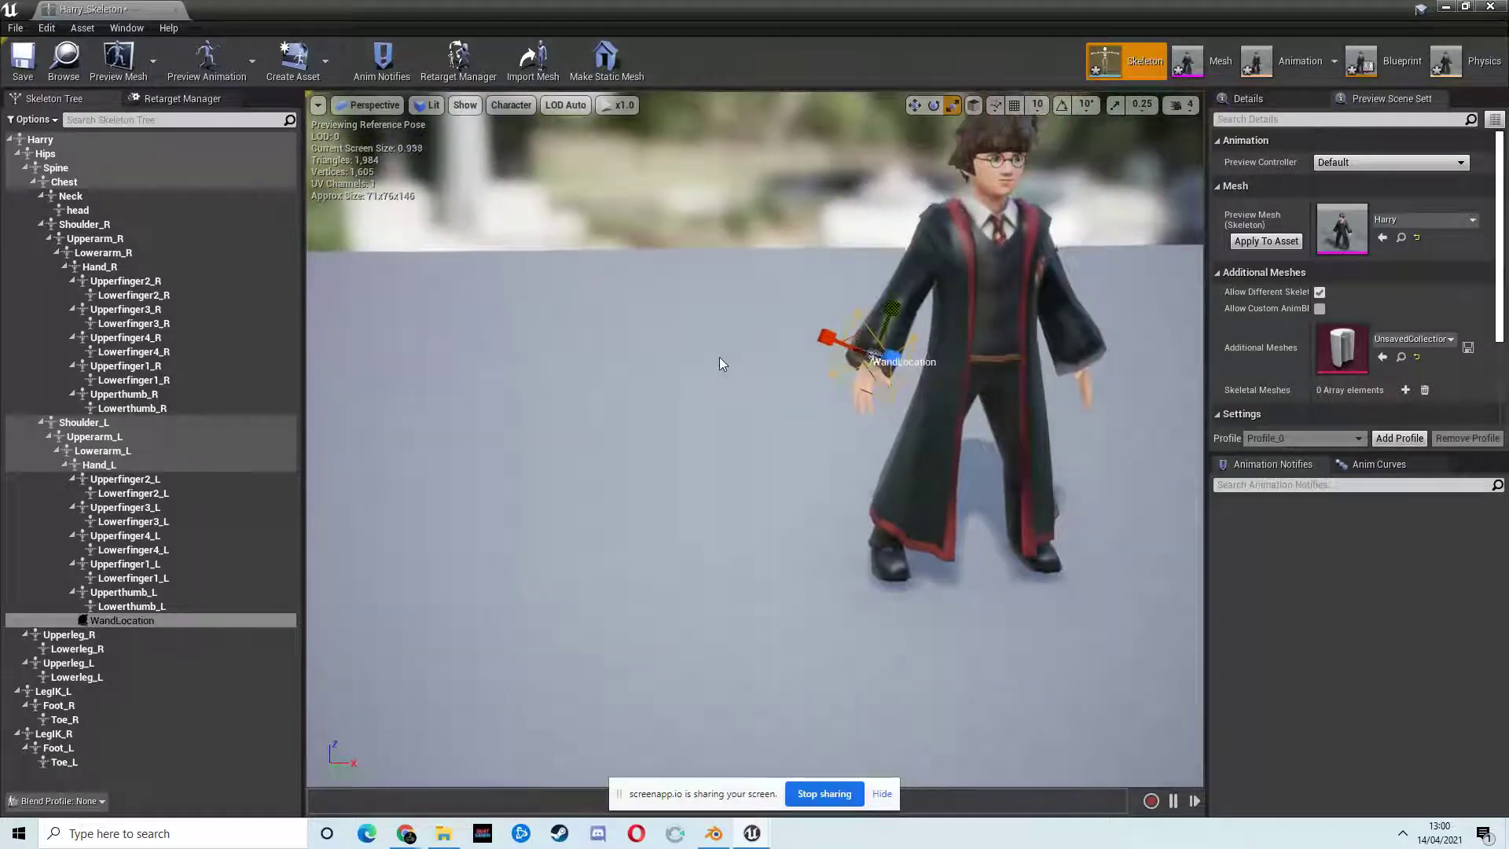
scroll(719, 358, up, 4)
scroll(719, 356, down, 3)
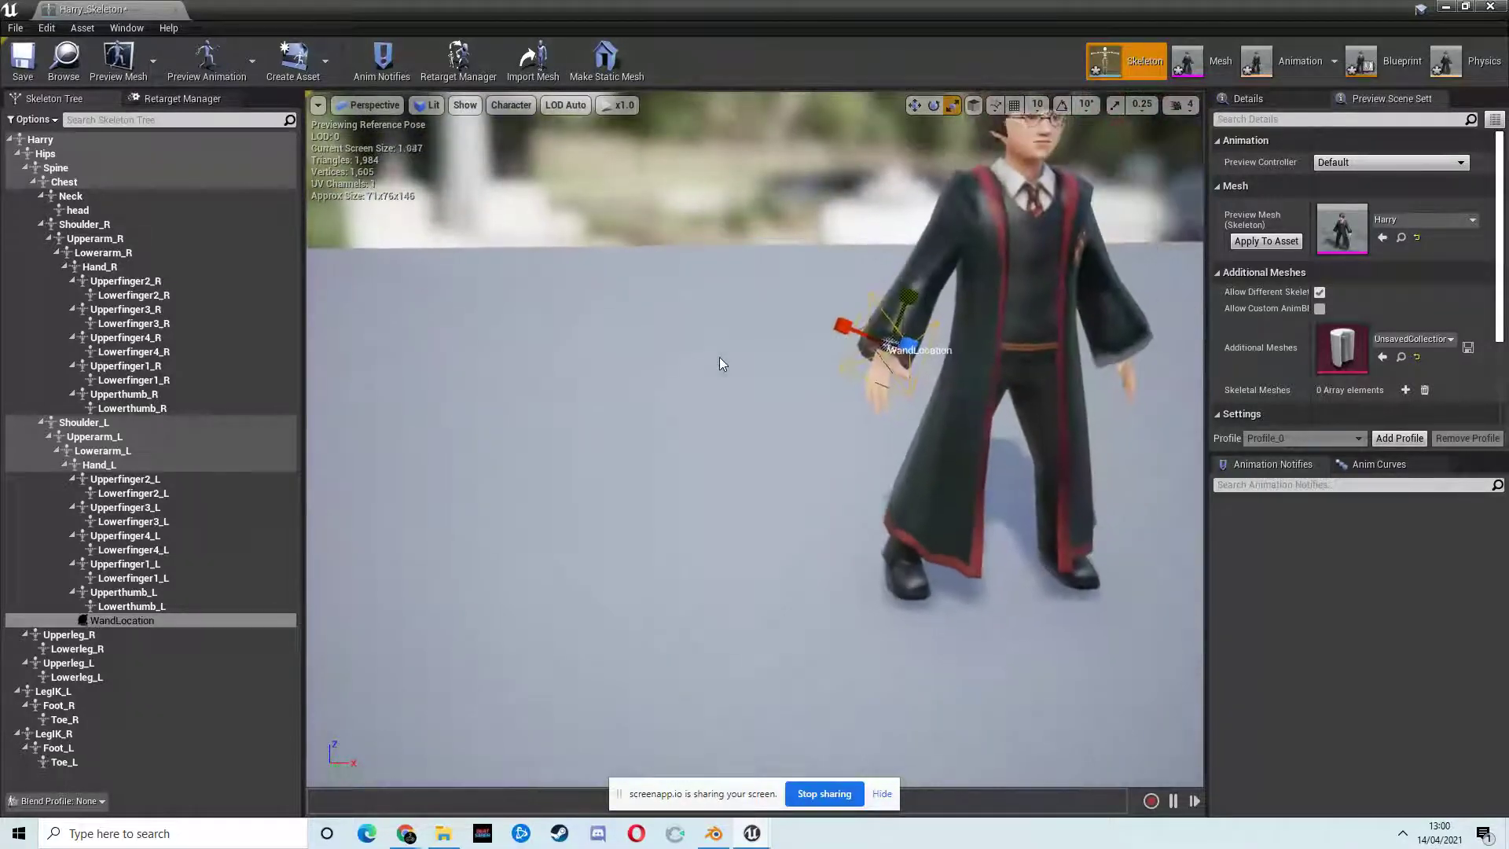
- Add the HarrysWand mesh as a preview asset on the WandLocation socket
right_click(127, 620)
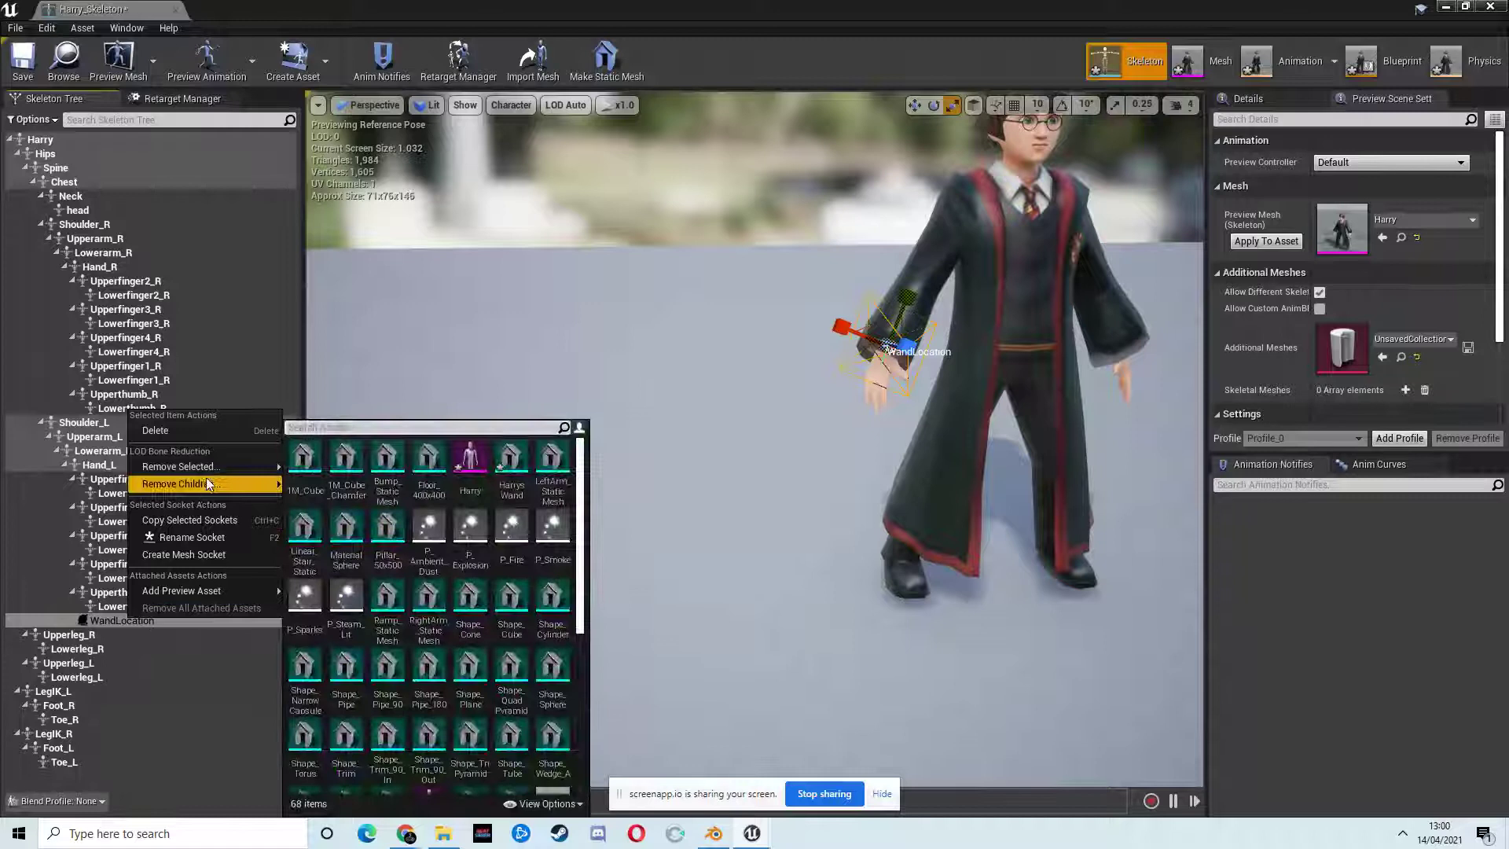
mouse_move(205, 587)
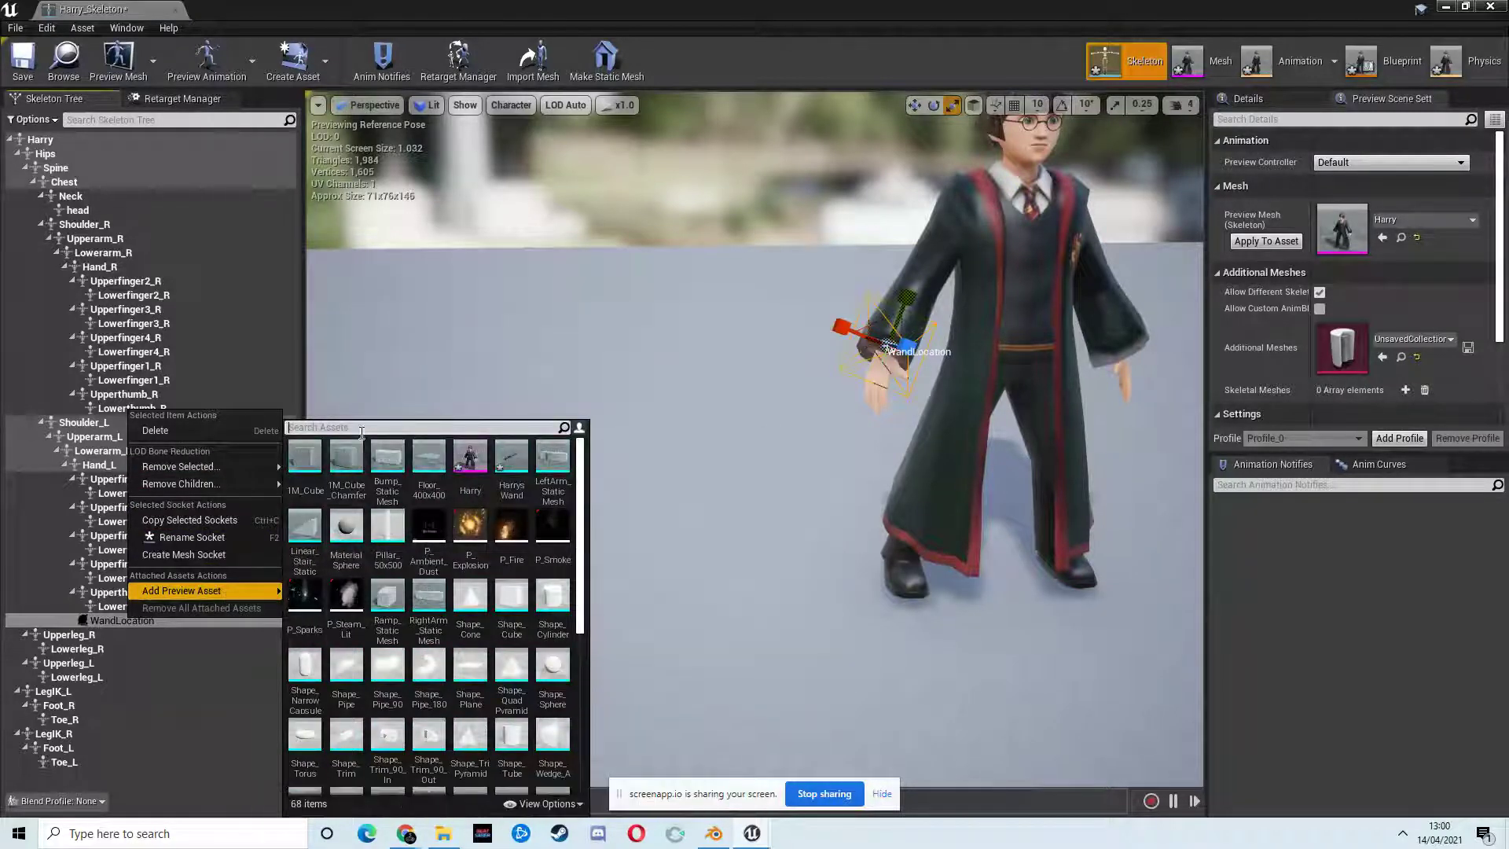
click(516, 463)
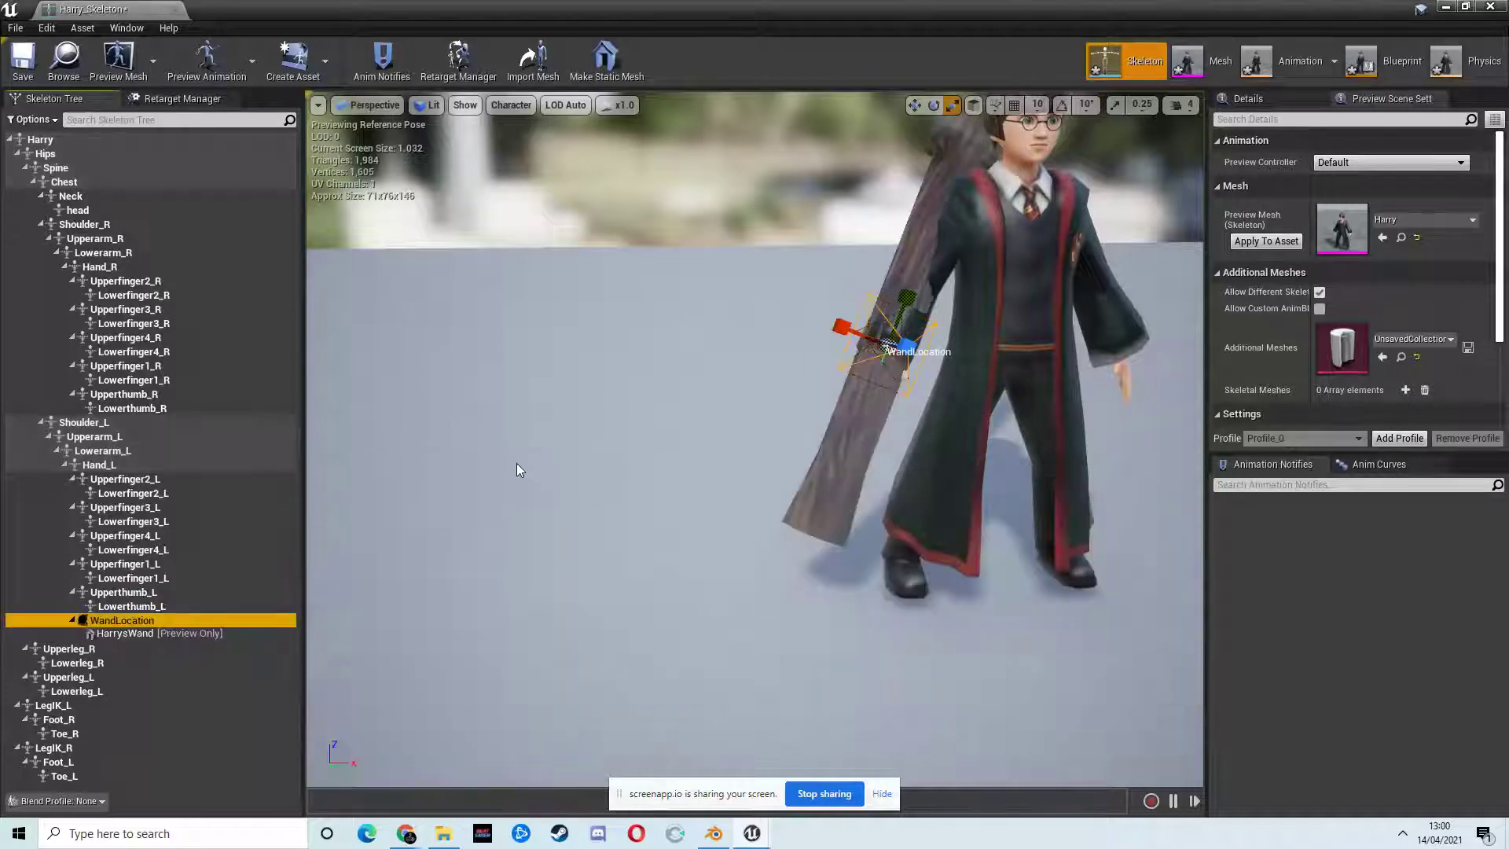
- Undo a mistaken enlargement of the WandLocation socket and scale it down uniformly until the previewed wand fits the character's hand
scroll(904, 339, down, 10)
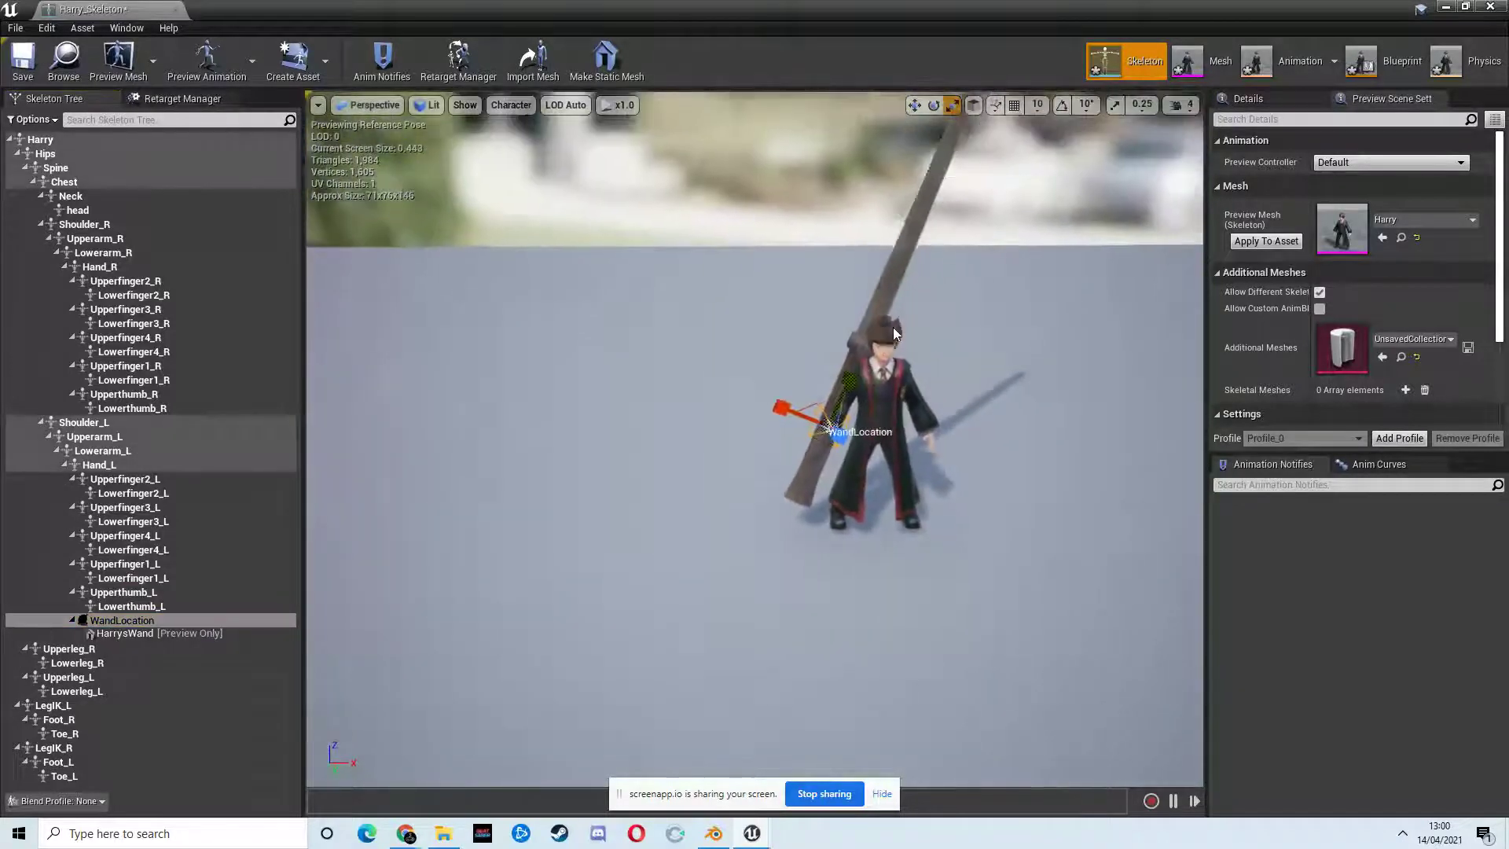
scroll(893, 324, down, 2)
key(a)
right_drag(894, 323, 1025, 322)
scroll(1024, 326, up, 3)
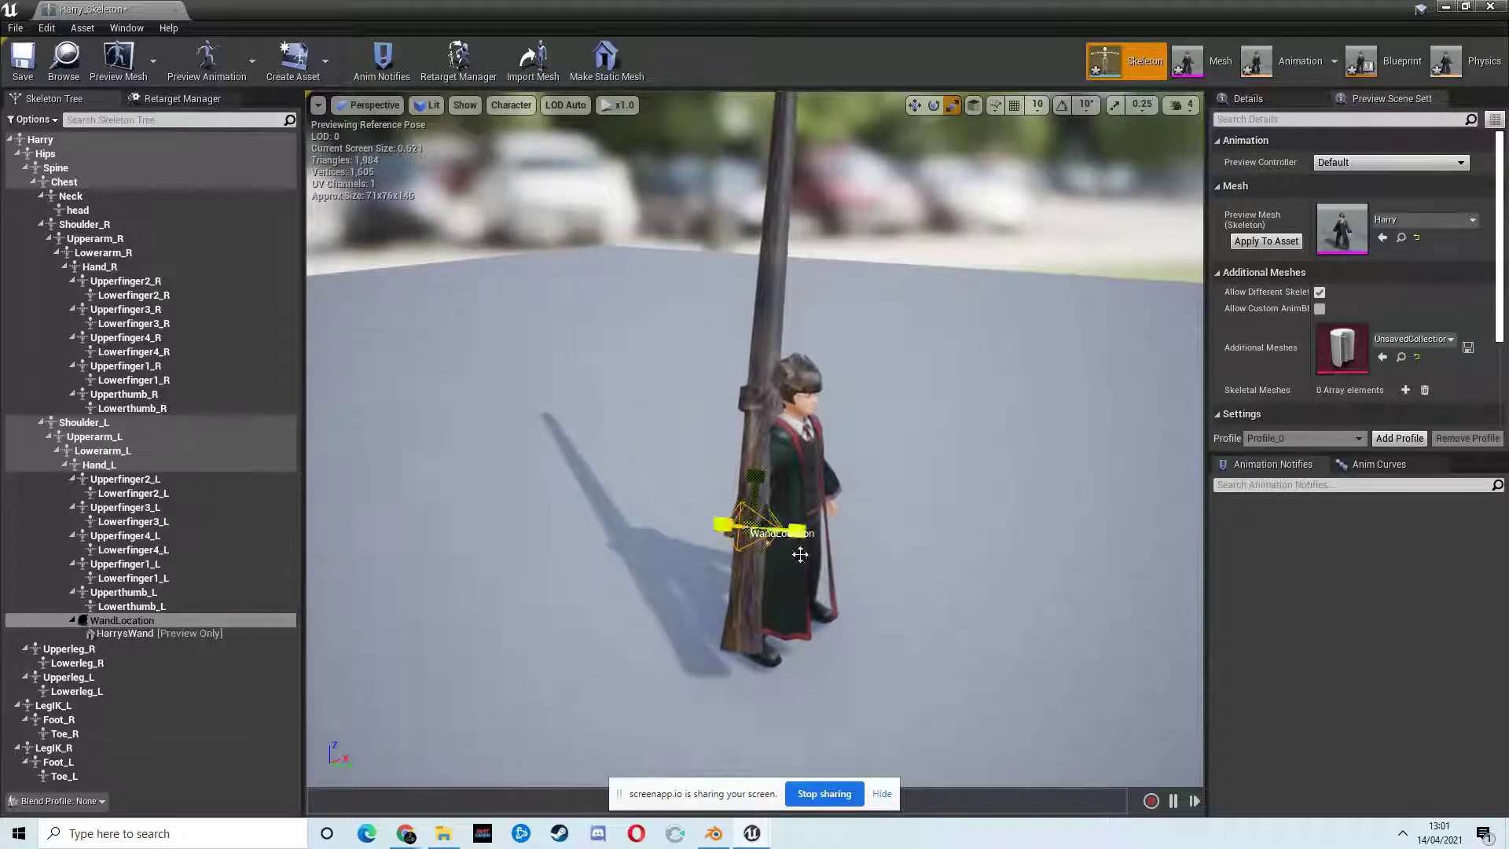
drag(799, 553, 713, 559)
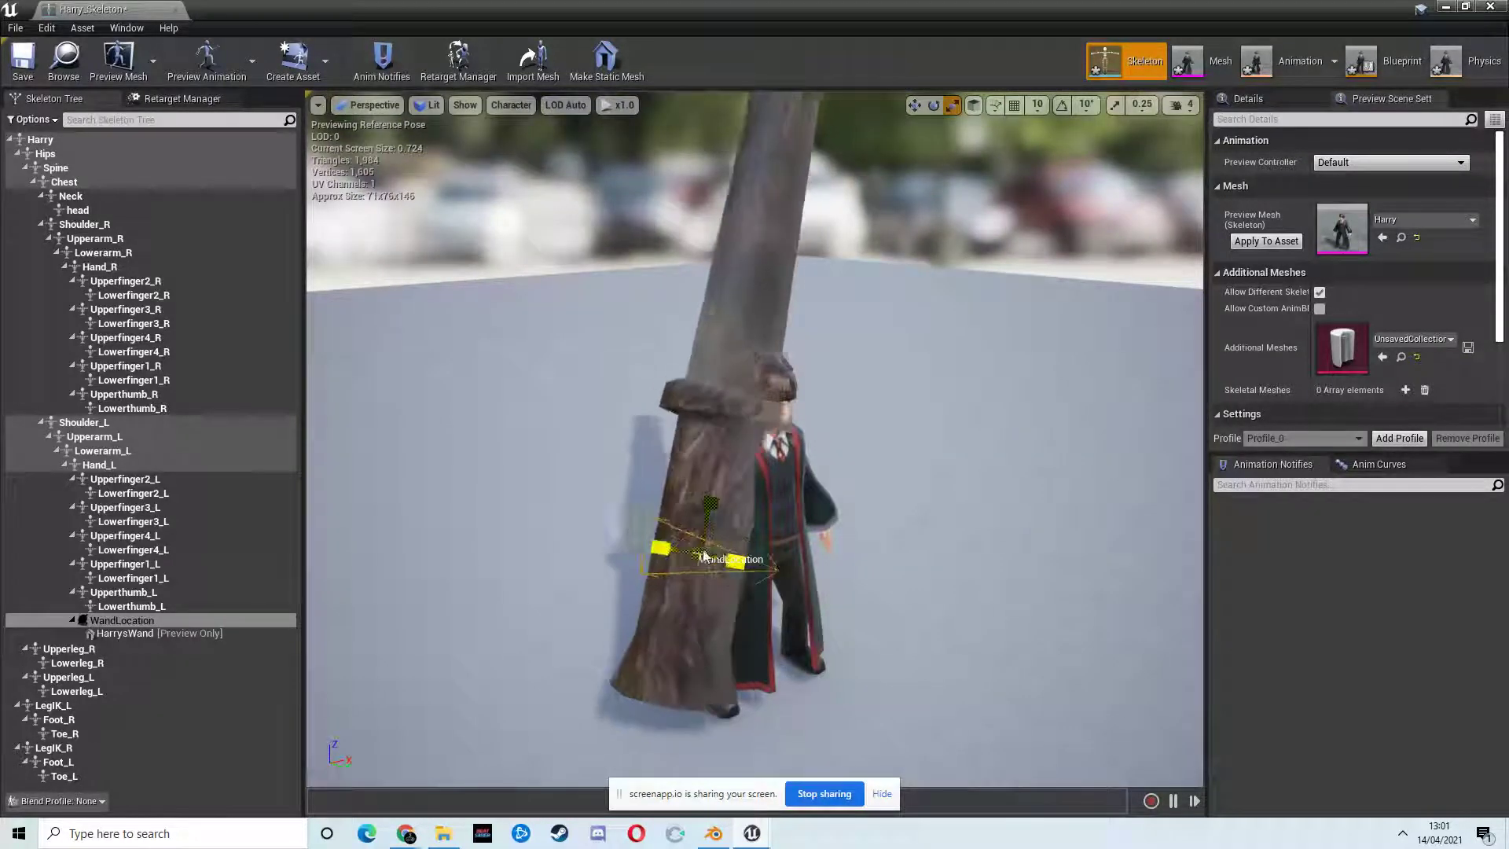
key(ctrl+z)
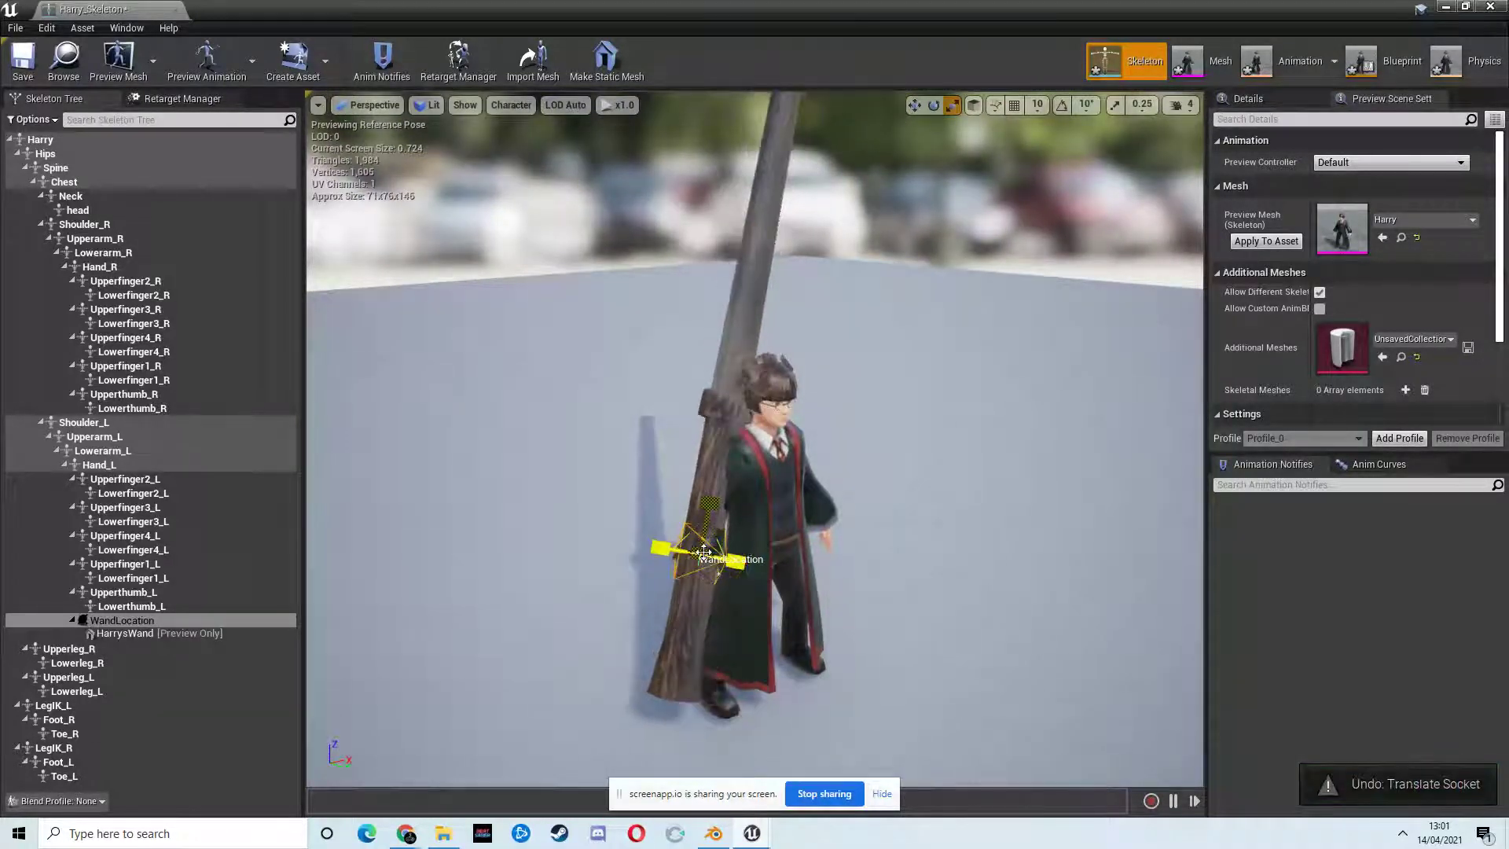
drag(703, 552, 713, 558)
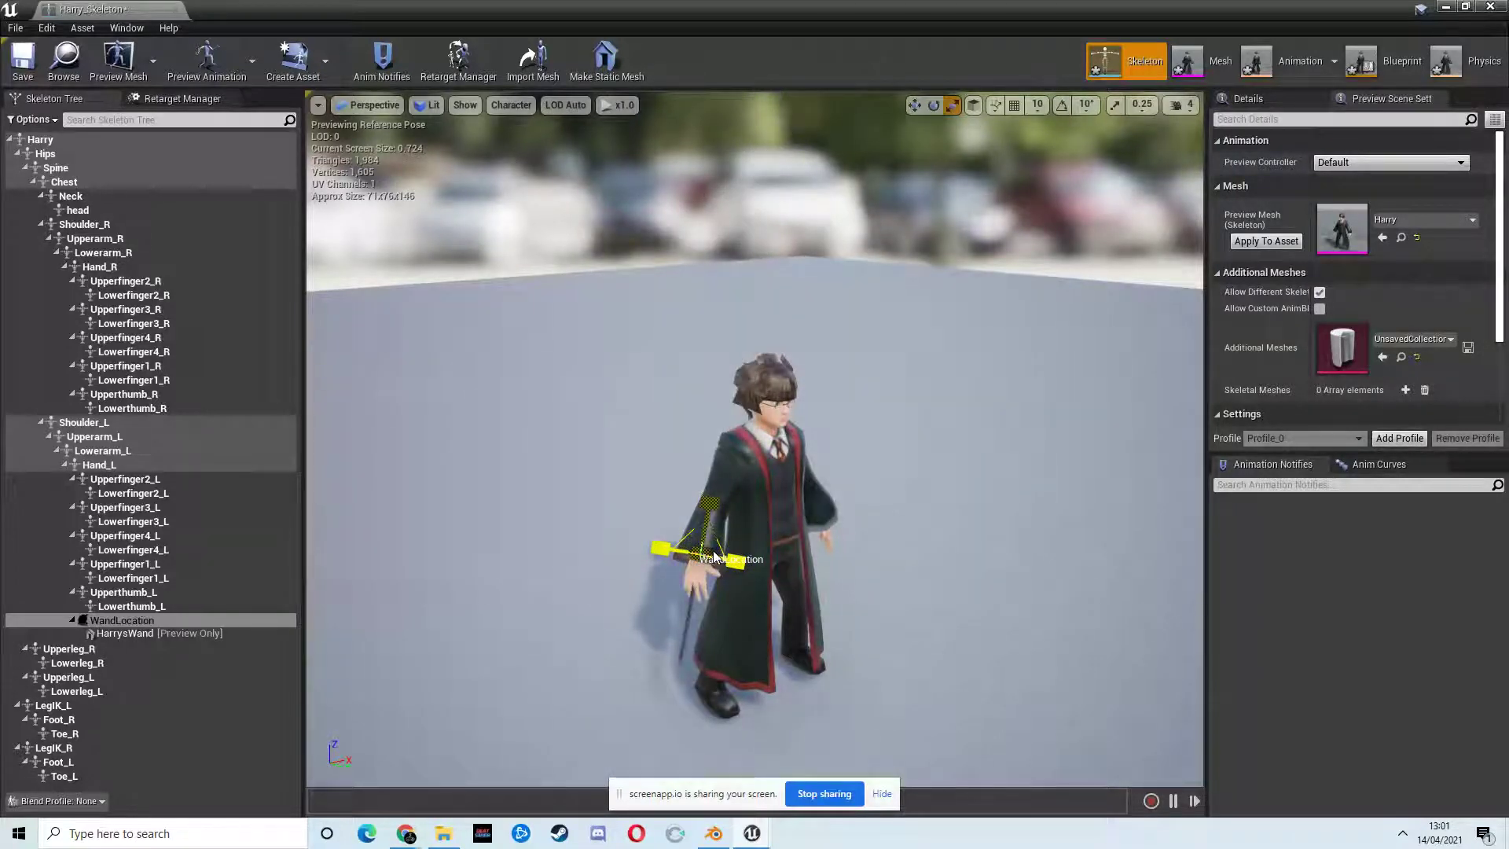
key(w)
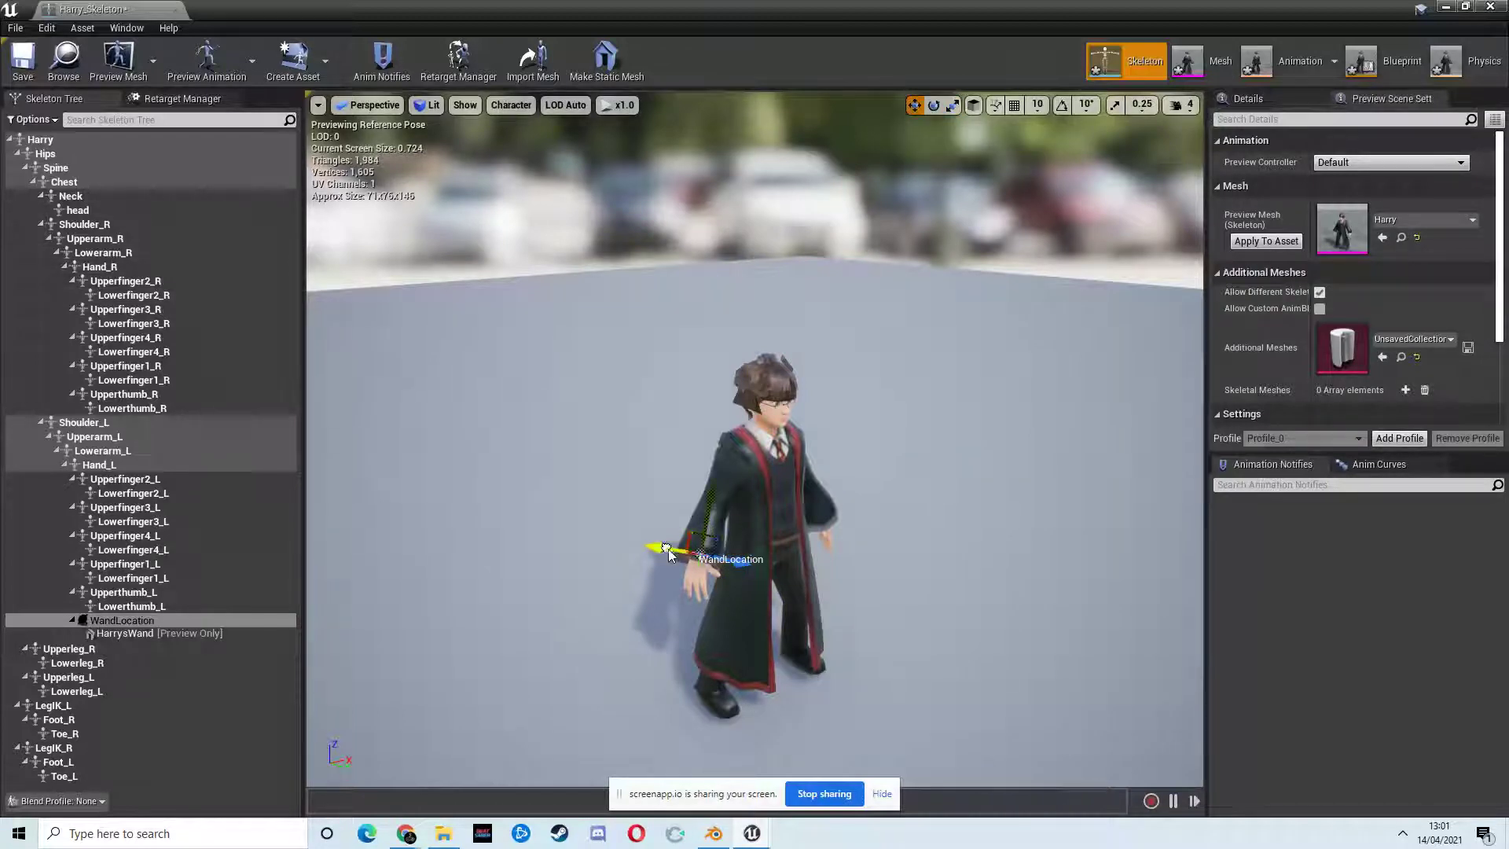
drag(669, 555, 833, 585)
right_drag(833, 585, 552, 569)
scroll(586, 596, up, 10)
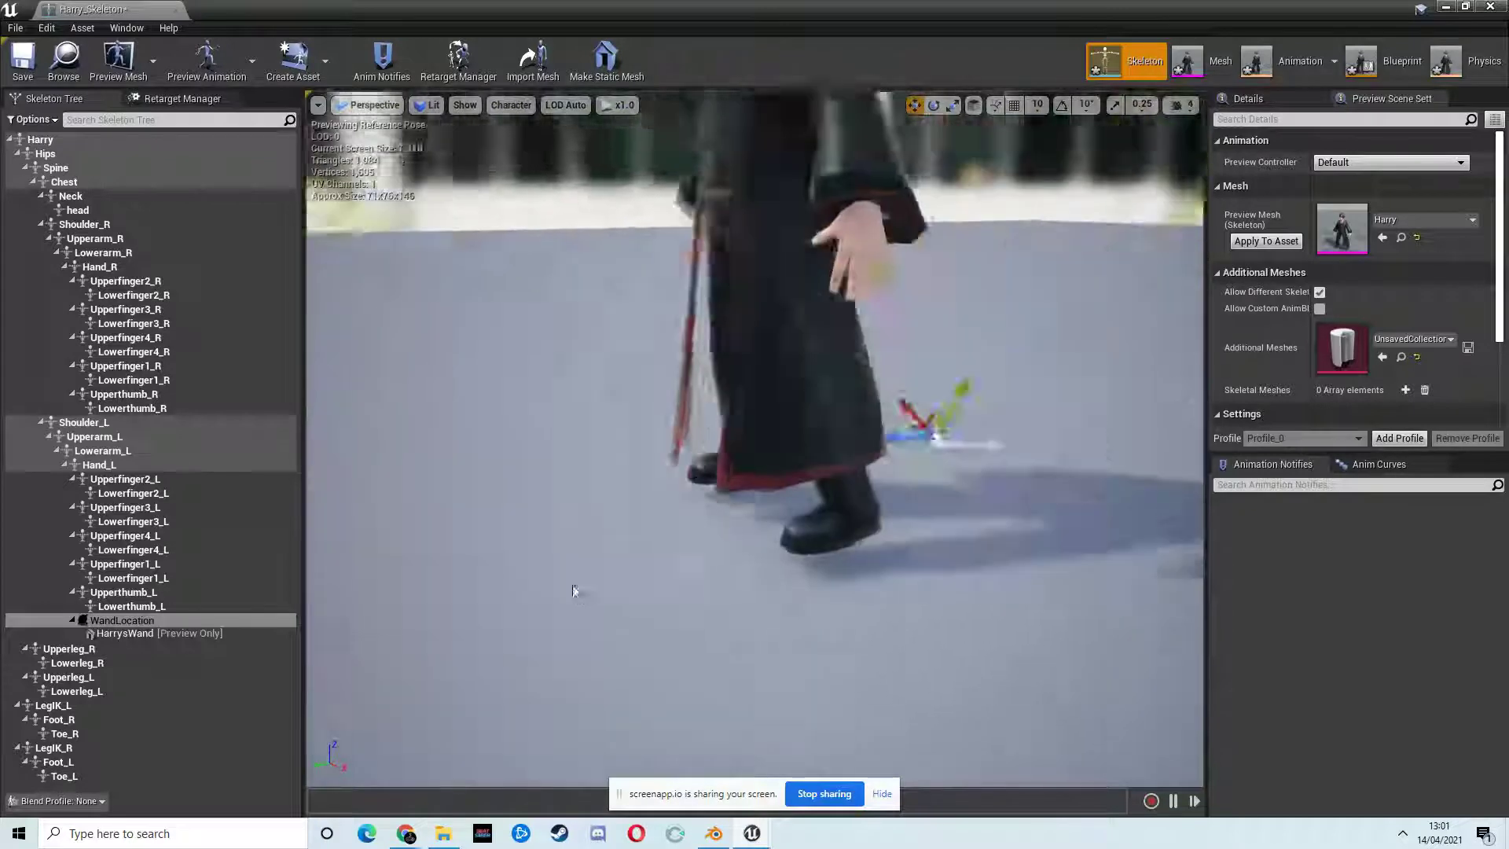
key(ctrl+z)
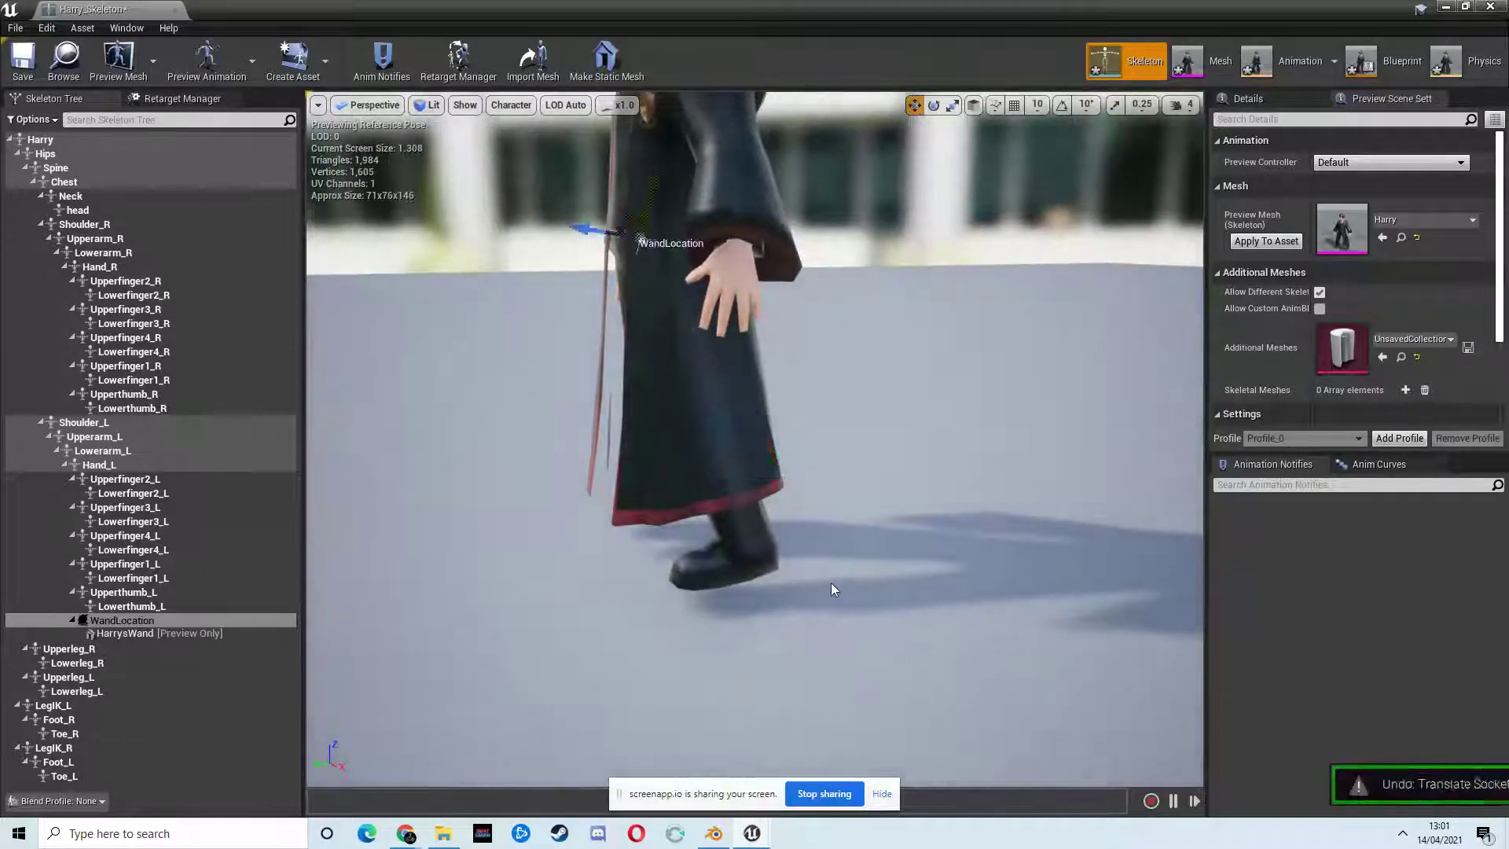
- Rotate the WandLocation socket by roughly 90 degrees so the previewed wand points forward from the character
drag(832, 582, 850, 570)
right_drag(635, 365, 720, 322)
key(d)
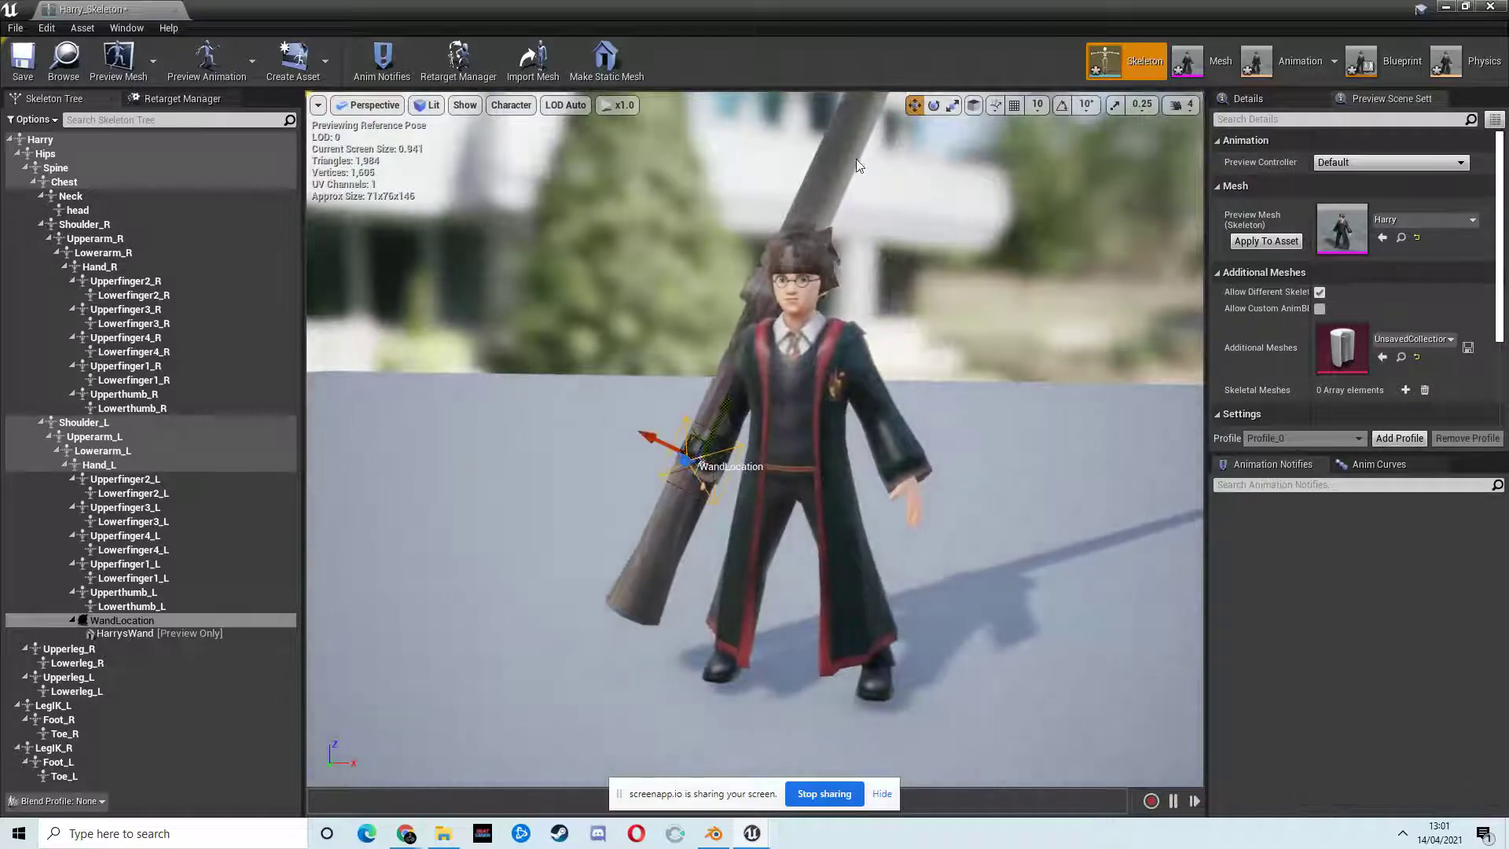
key(e)
drag(714, 398, 570, 564)
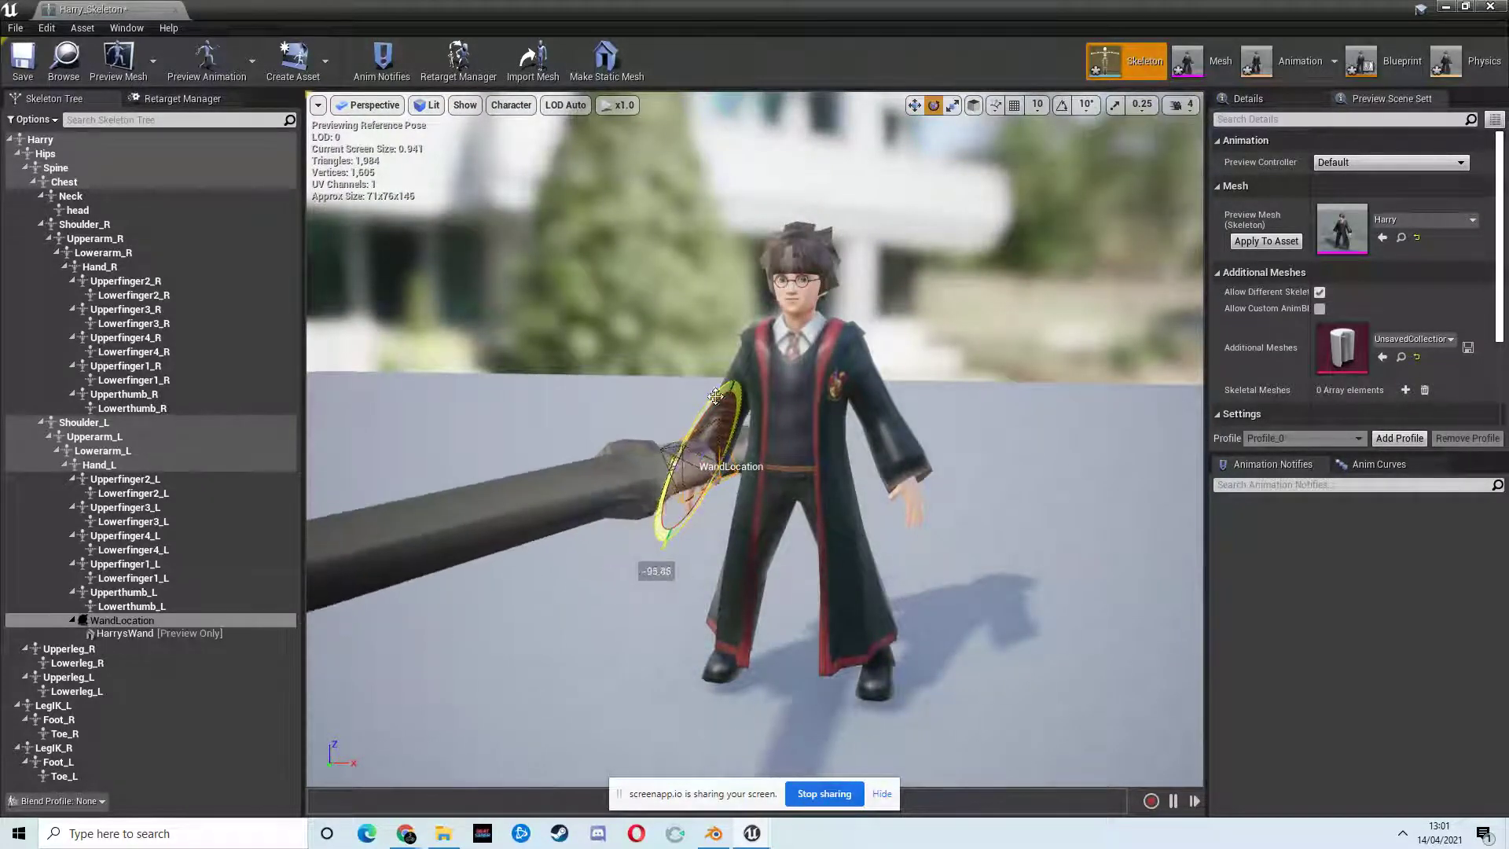
- Scale the WandLocation socket down uniformly so the oversized preview wand becomes slim enough for the character's hand
scroll(724, 397, down, 3)
click(951, 105)
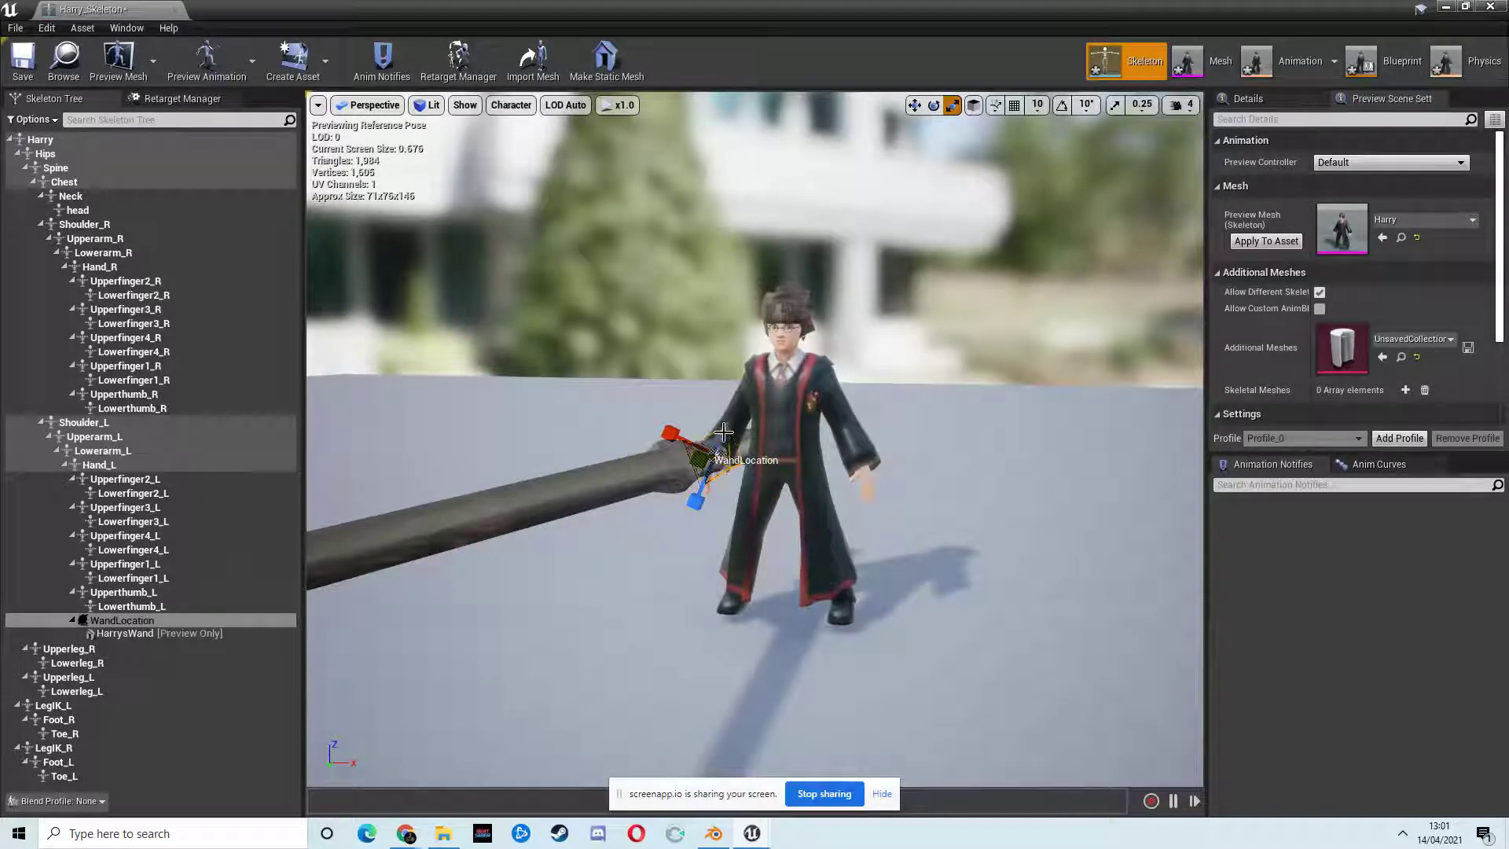
mouse_move(719, 456)
mouse_down()
mouse_move(709, 467)
mouse_move(719, 459)
mouse_up()
key(a)
right_drag(739, 475, 891, 463)
key(w)
key(a)
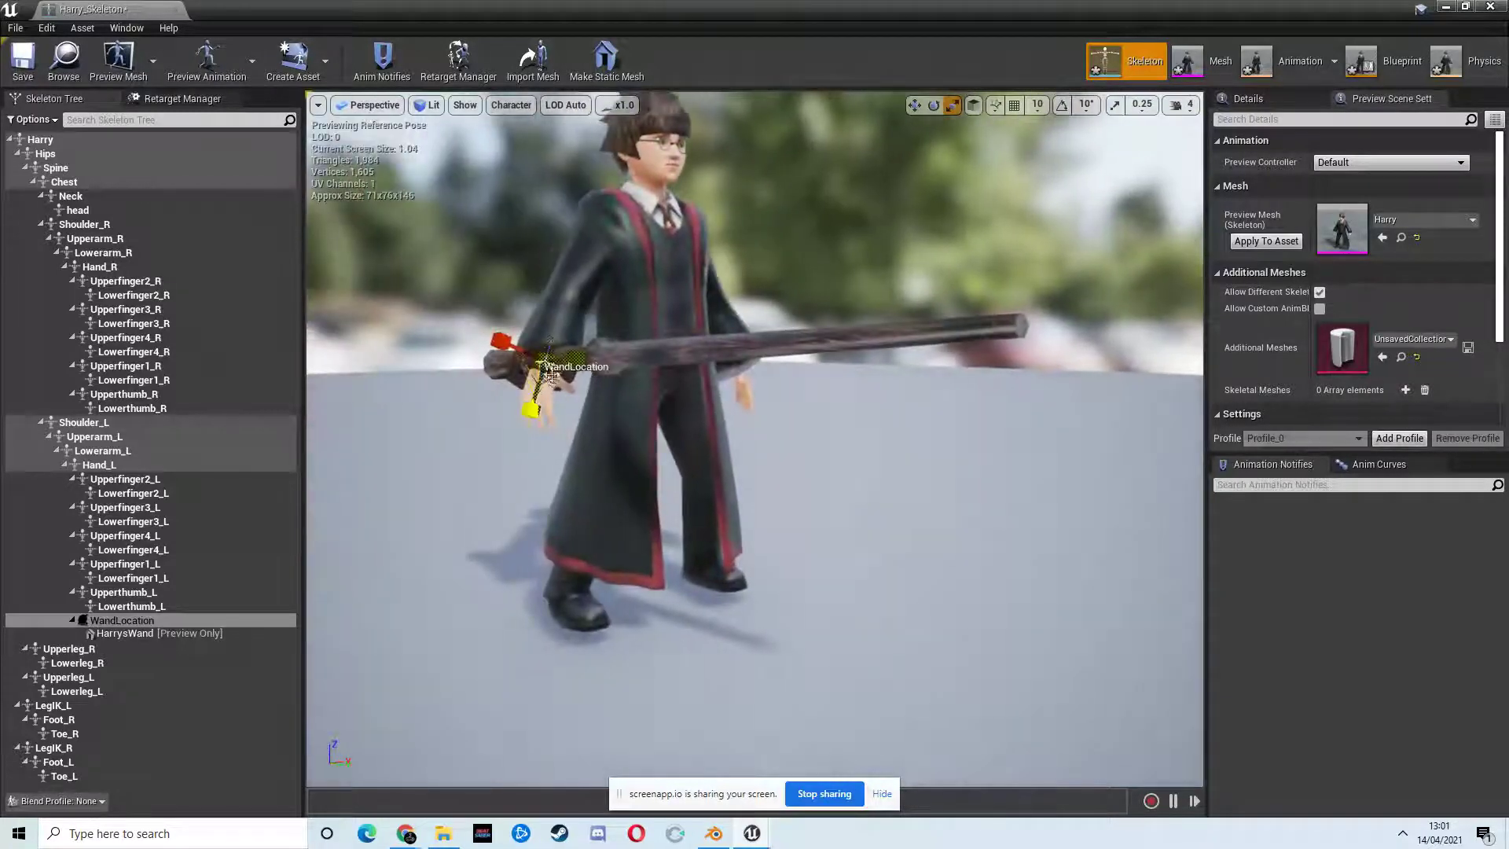
drag(548, 360, 552, 368)
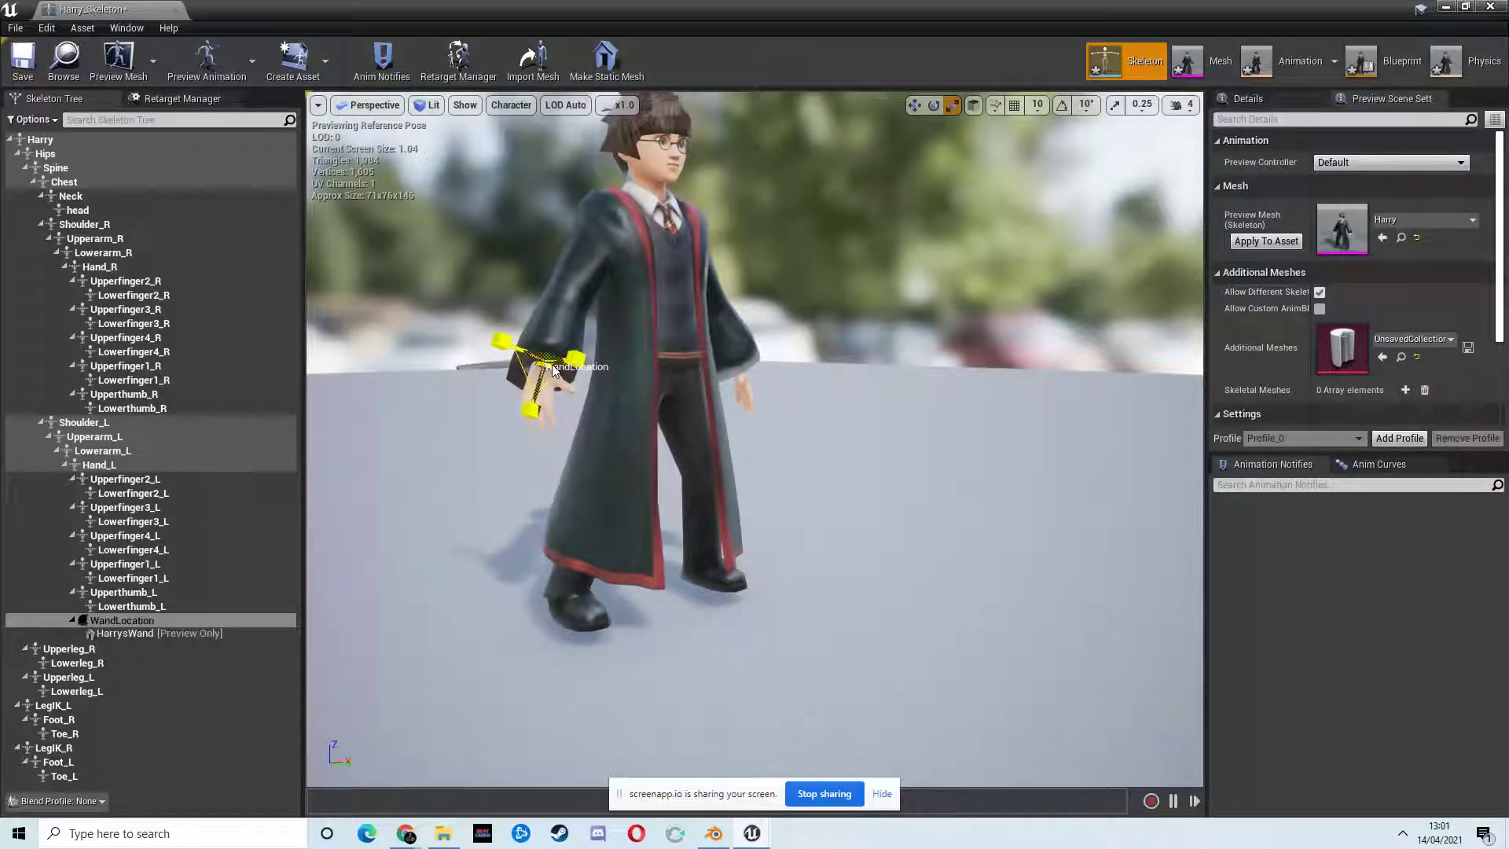
- Fine-tune the WandLocation socket's uniform scale from a side view, making the preview wand slightly shorter
right_drag(553, 368, 667, 380)
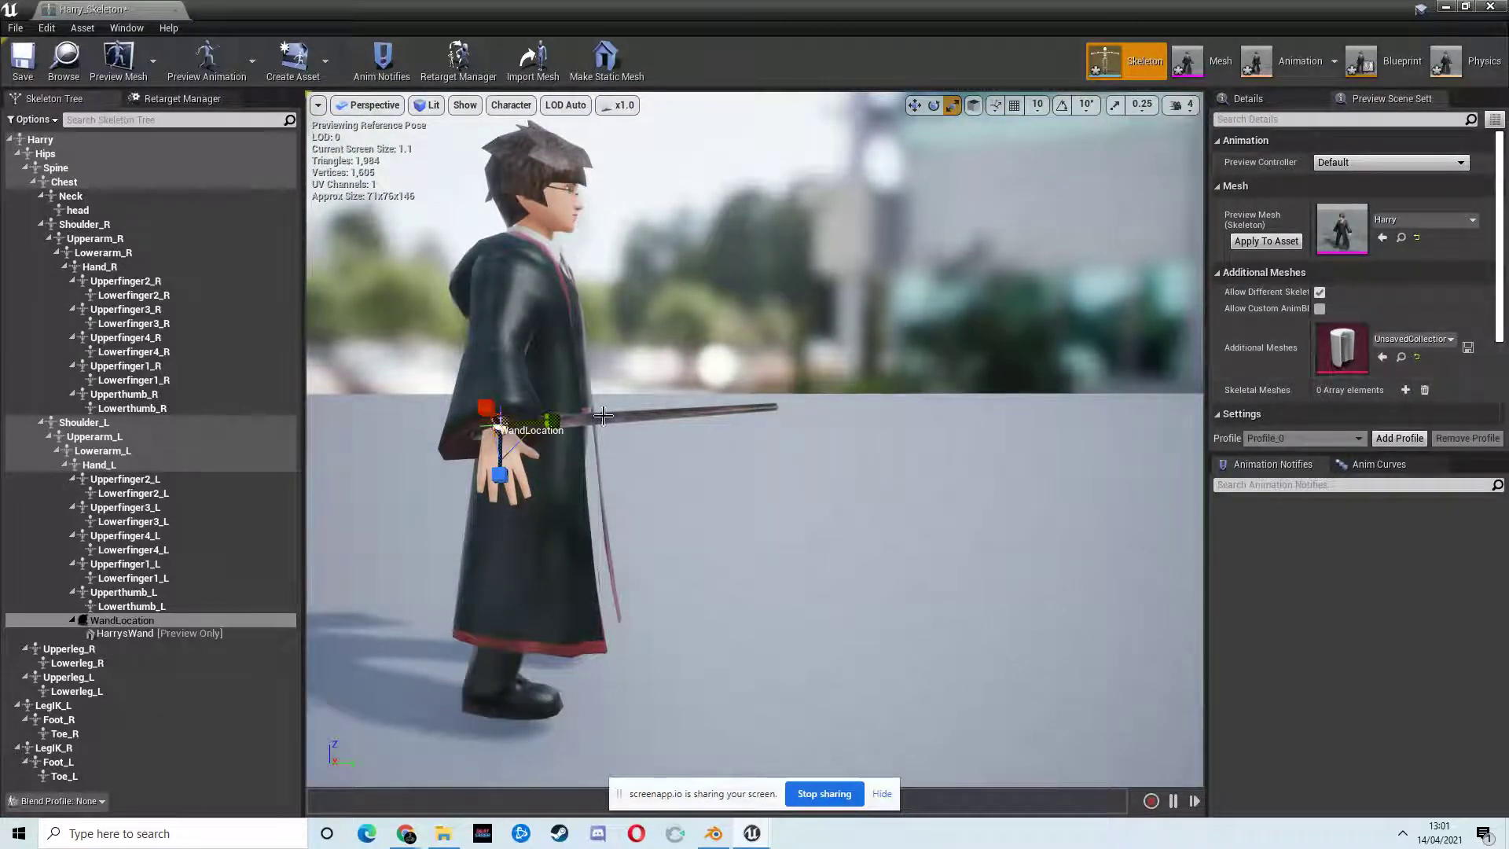
drag(503, 428, 503, 437)
key(ctrl+z)
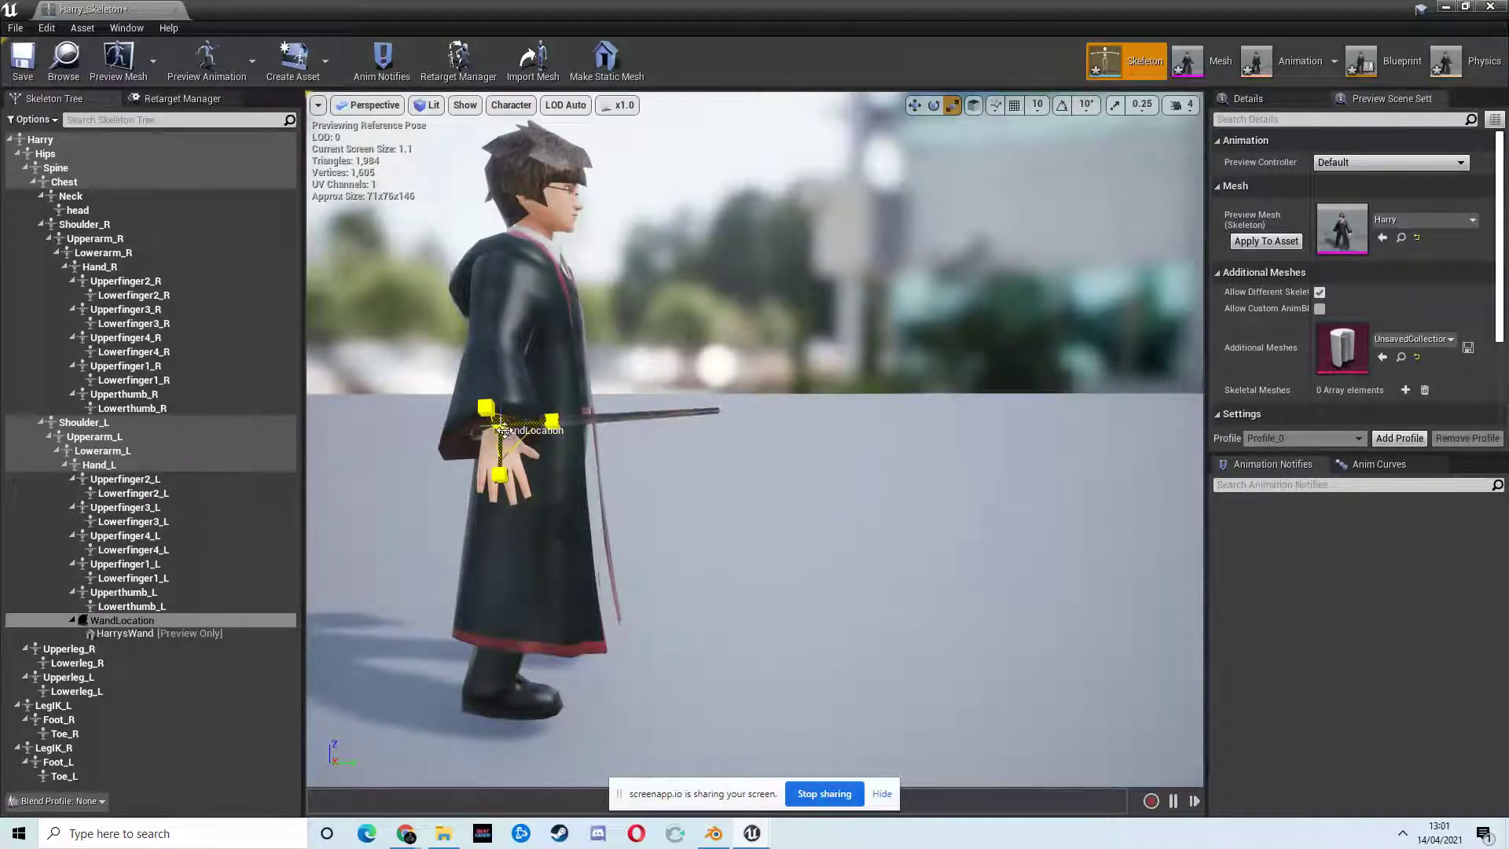
- Move the WandLocation socket down along its Z axis so the preview wand sits in the character's palm
right_drag(669, 455, 661, 455)
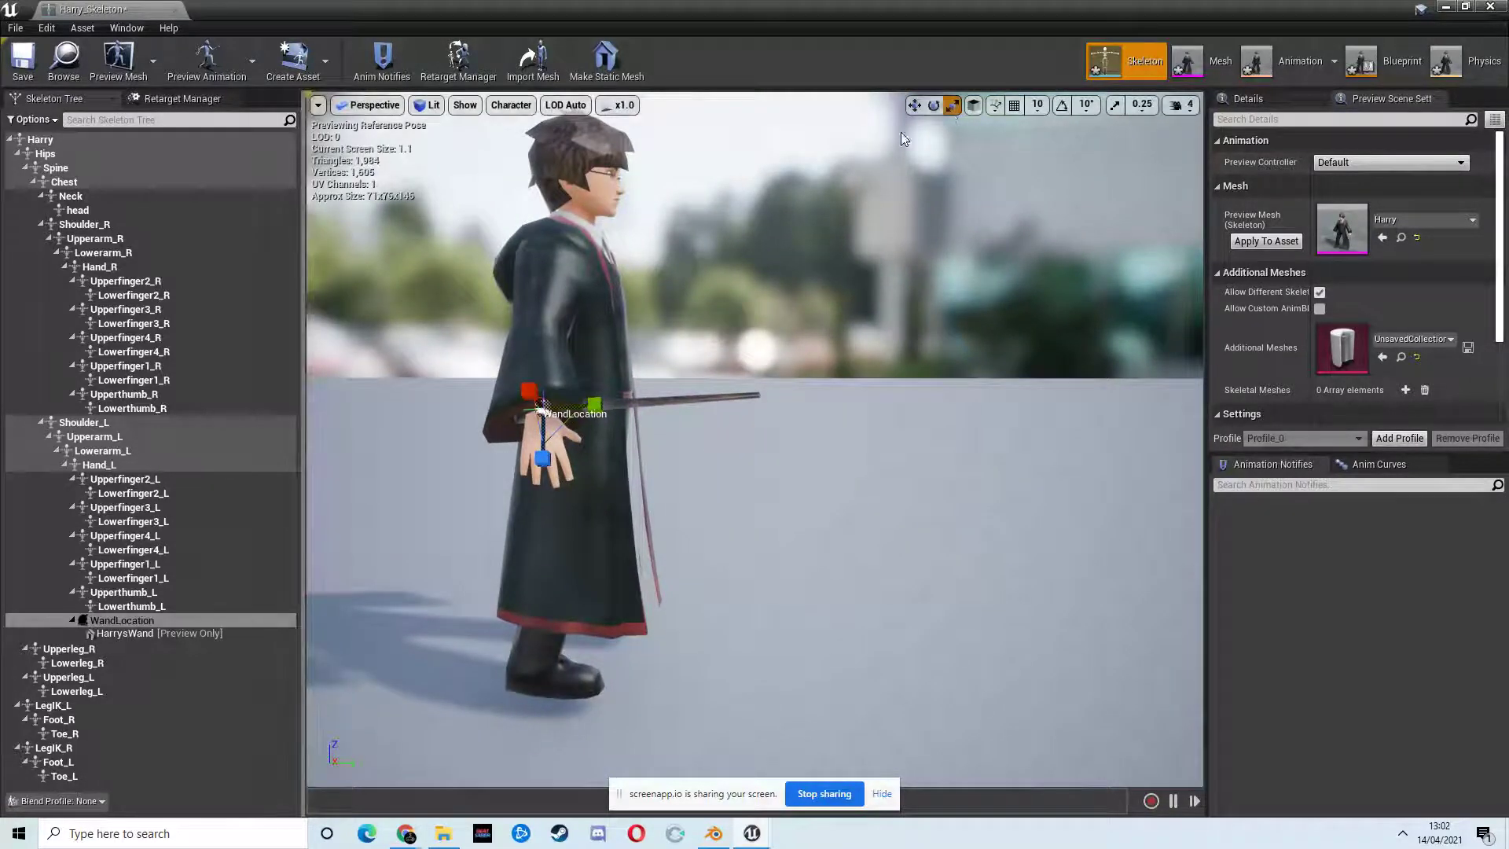
click(934, 106)
click(914, 105)
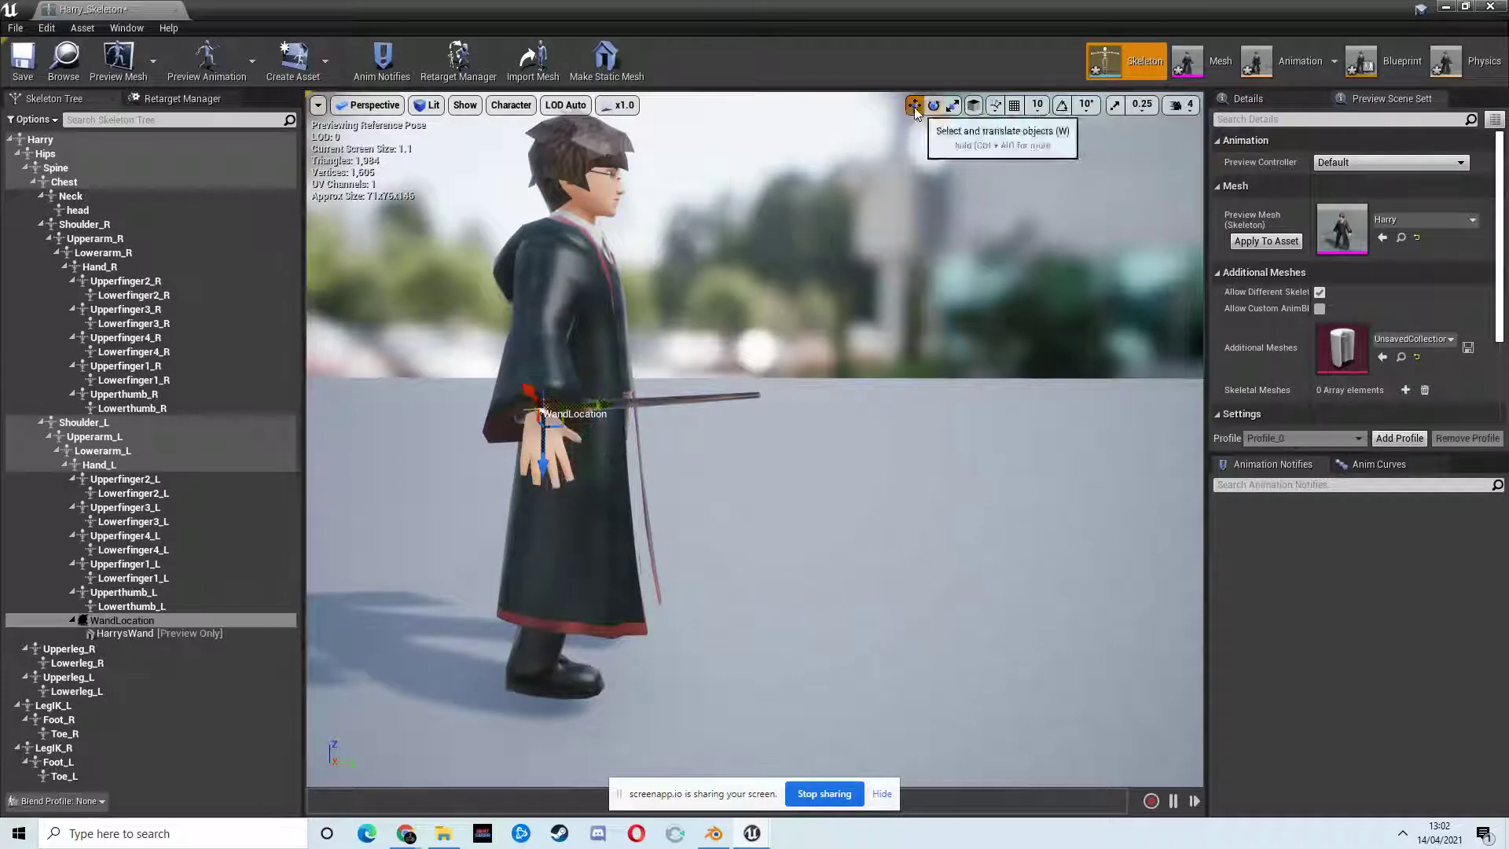
drag(548, 471, 550, 521)
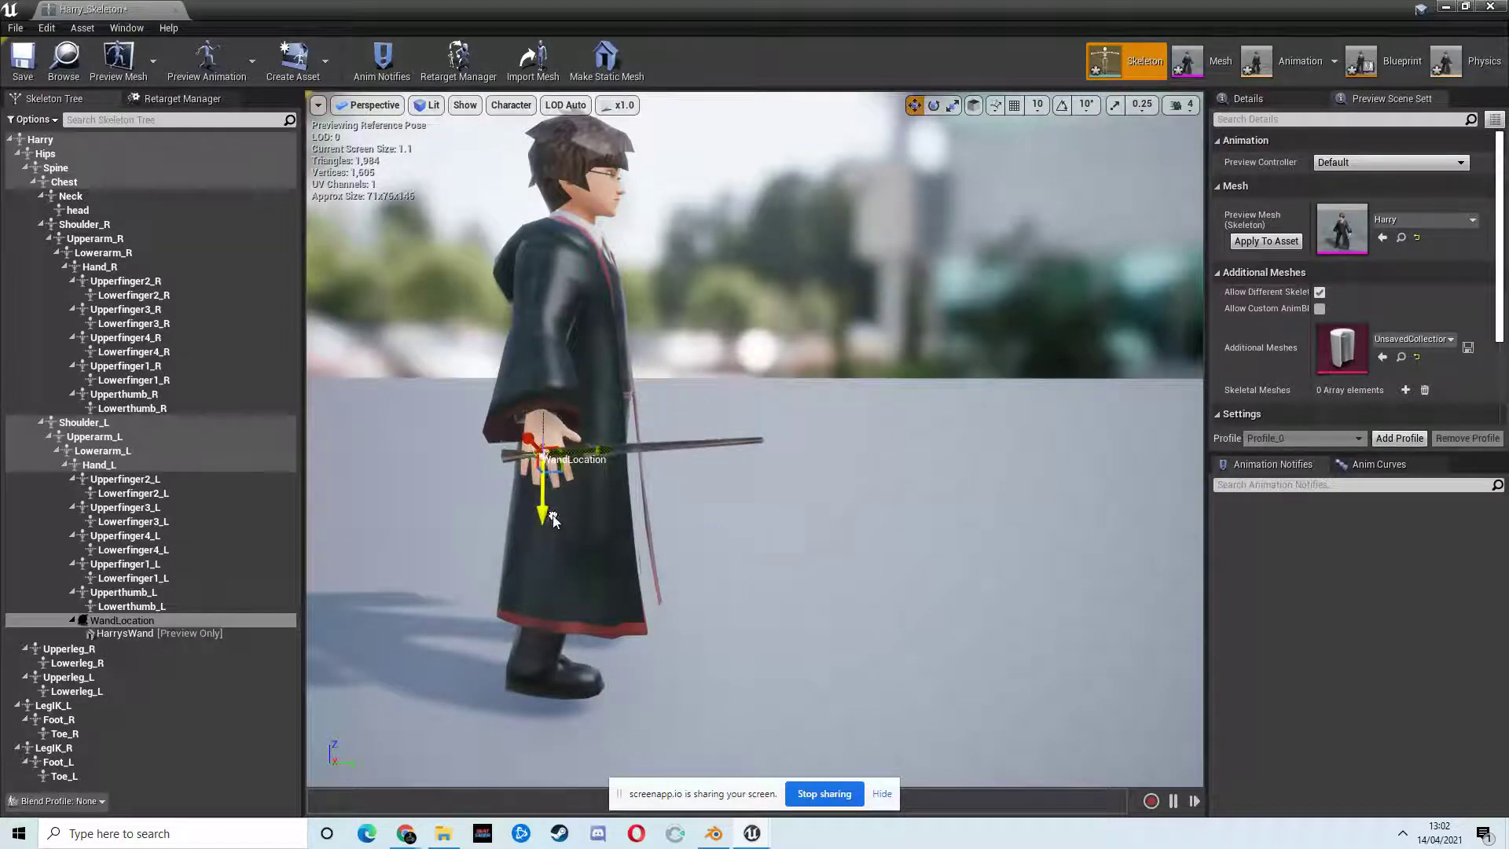
mouse_move(464, 481)
right_down()
mouse_move(469, 465)
mouse_move(448, 469)
right_up()
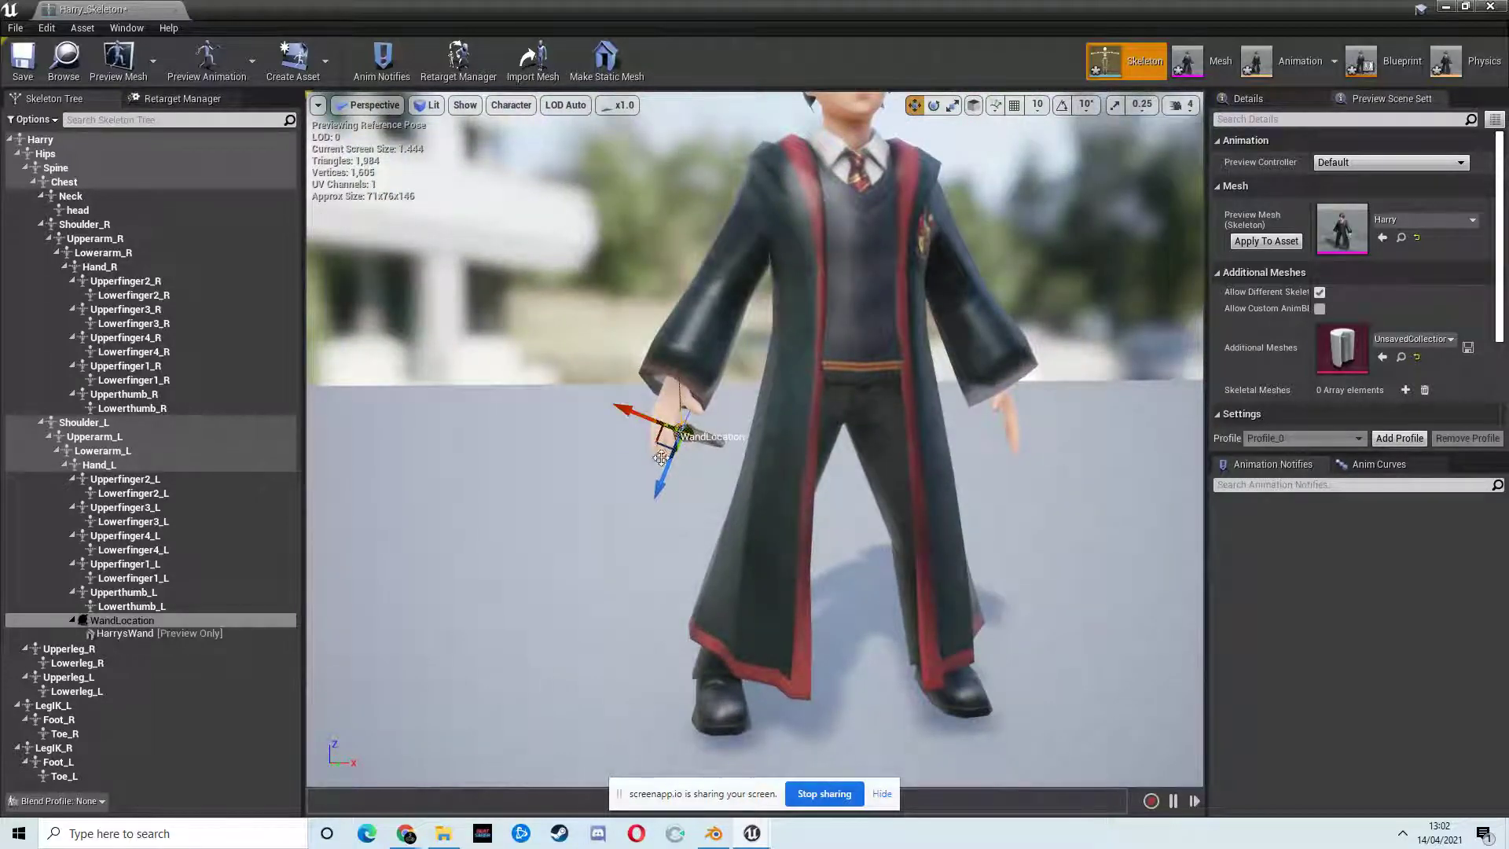
right_drag(669, 474, 834, 480)
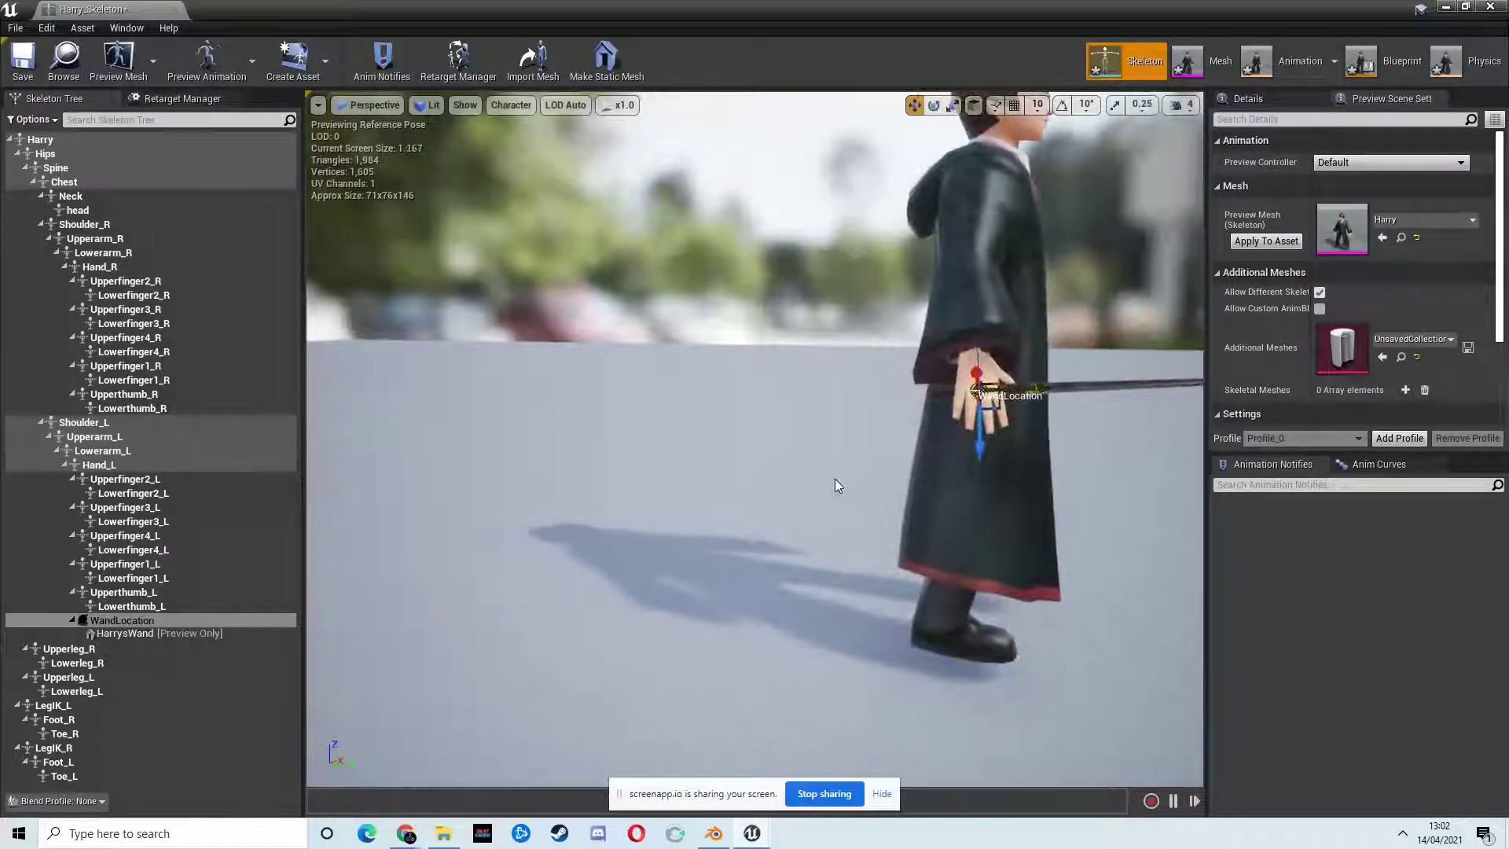
key(d)
key(w)
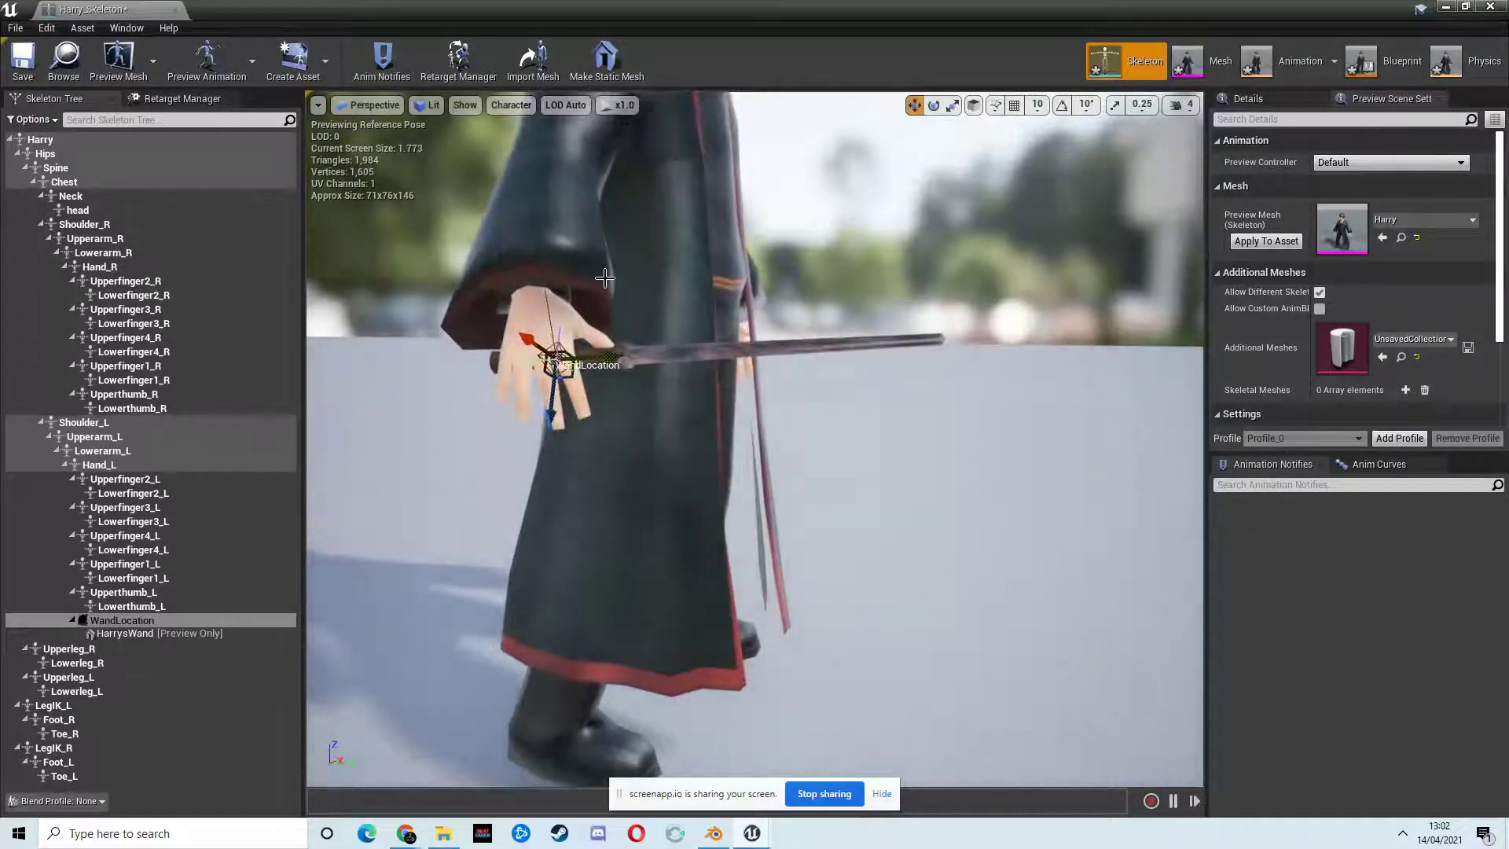
- Open the Harry_BP blueprint from the Harry project's Blueprints folder and display its 3D component preview
click(1444, 10)
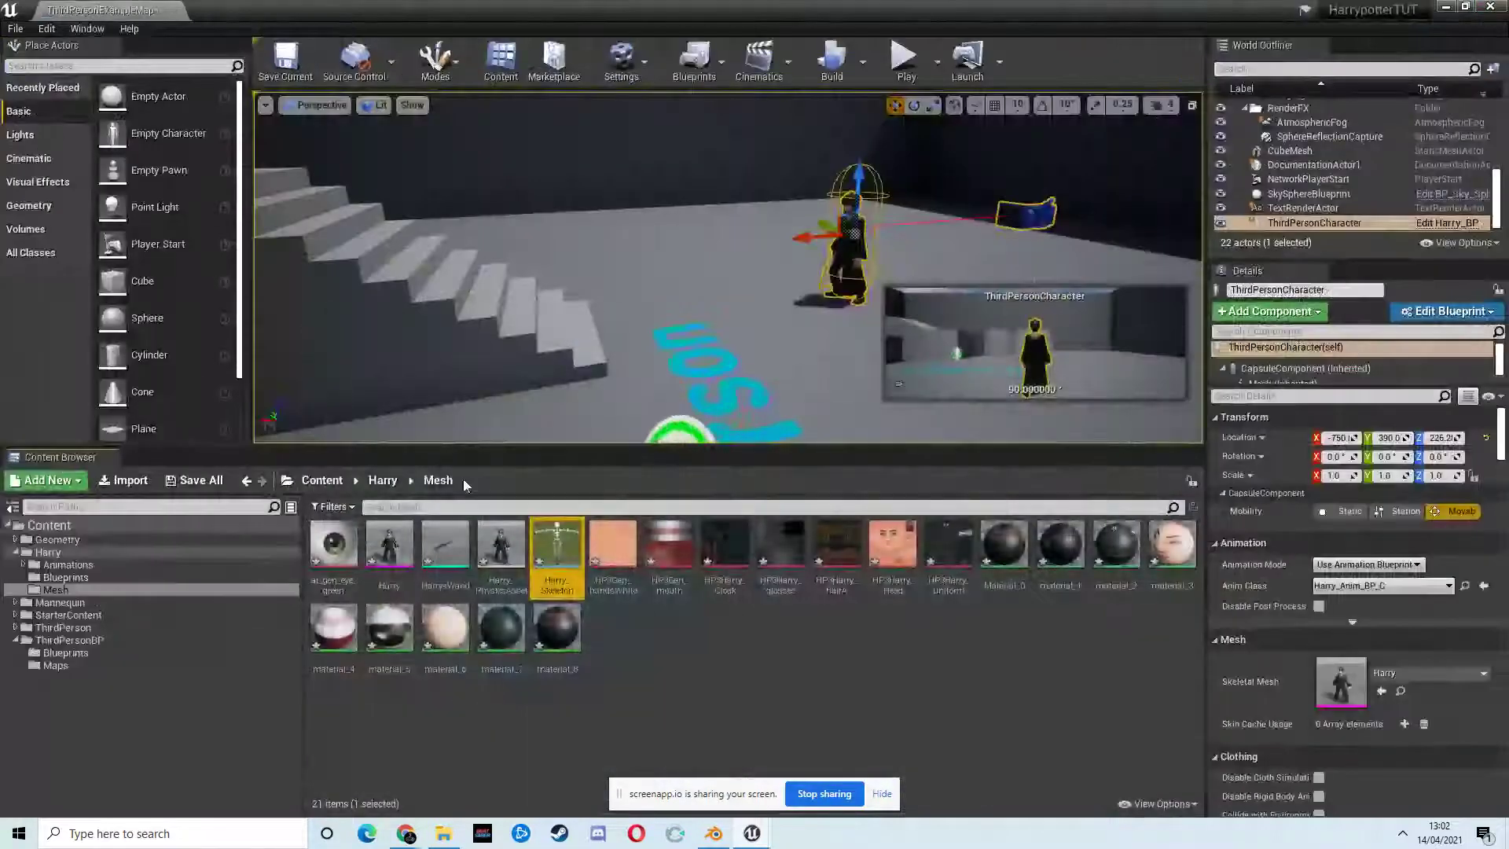
double_click(370, 541)
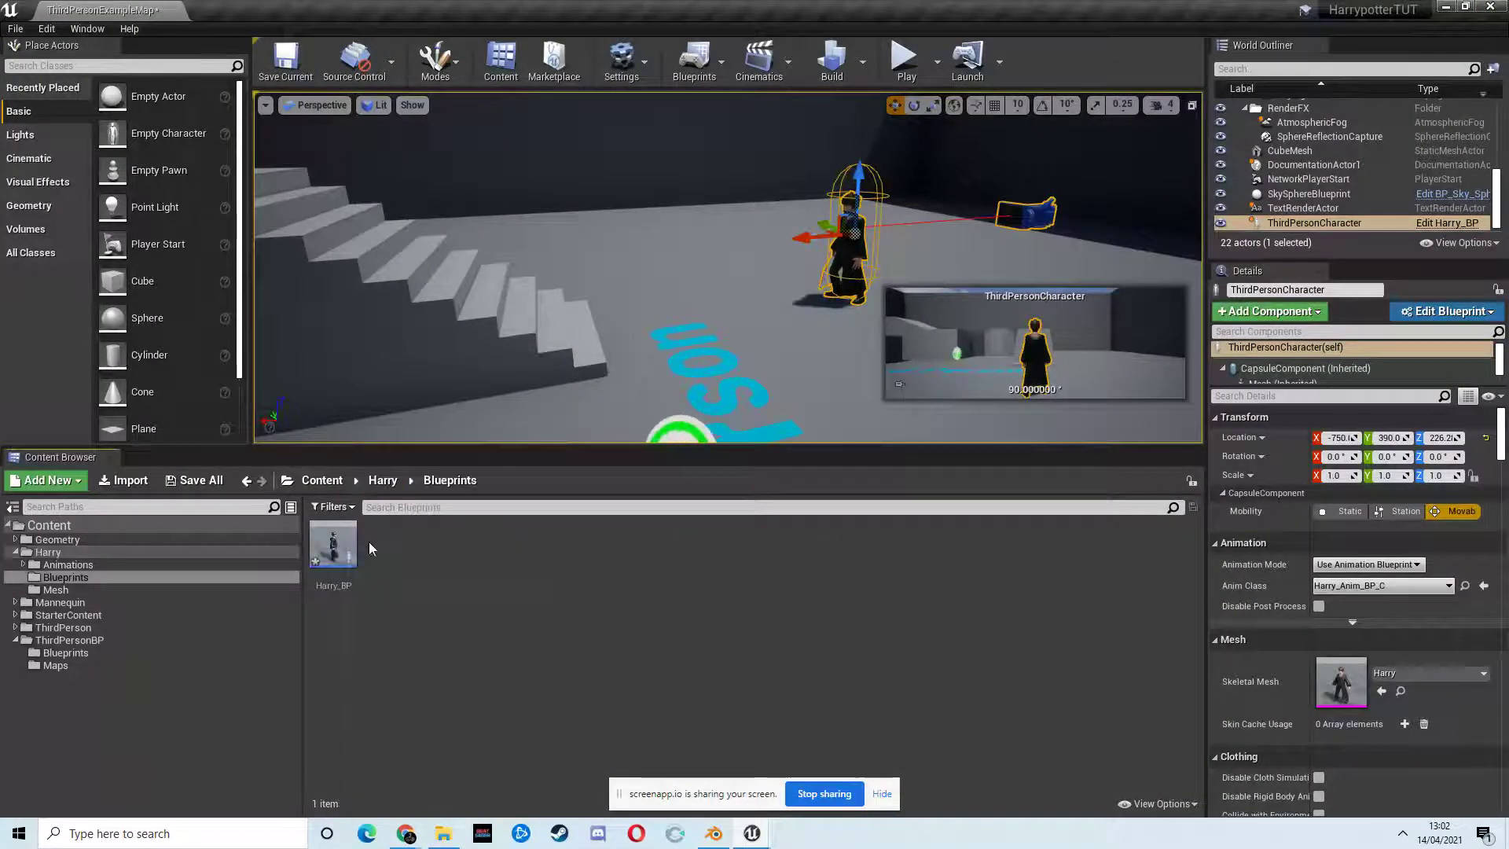
double_click(333, 550)
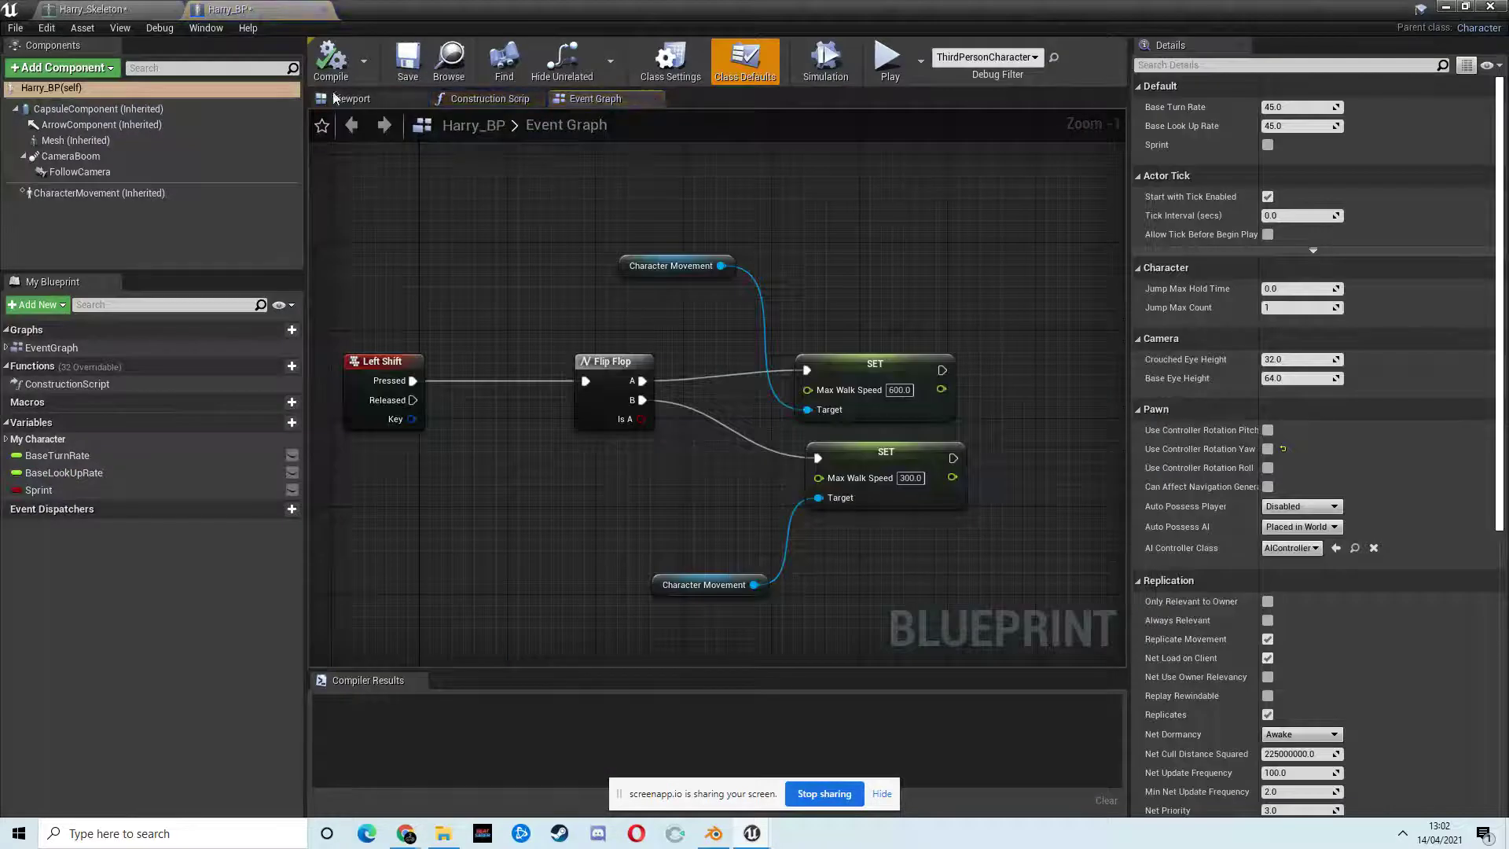
click(350, 99)
- Add a Scene component under the inherited Mesh component and name it WandLocation
click(712, 383)
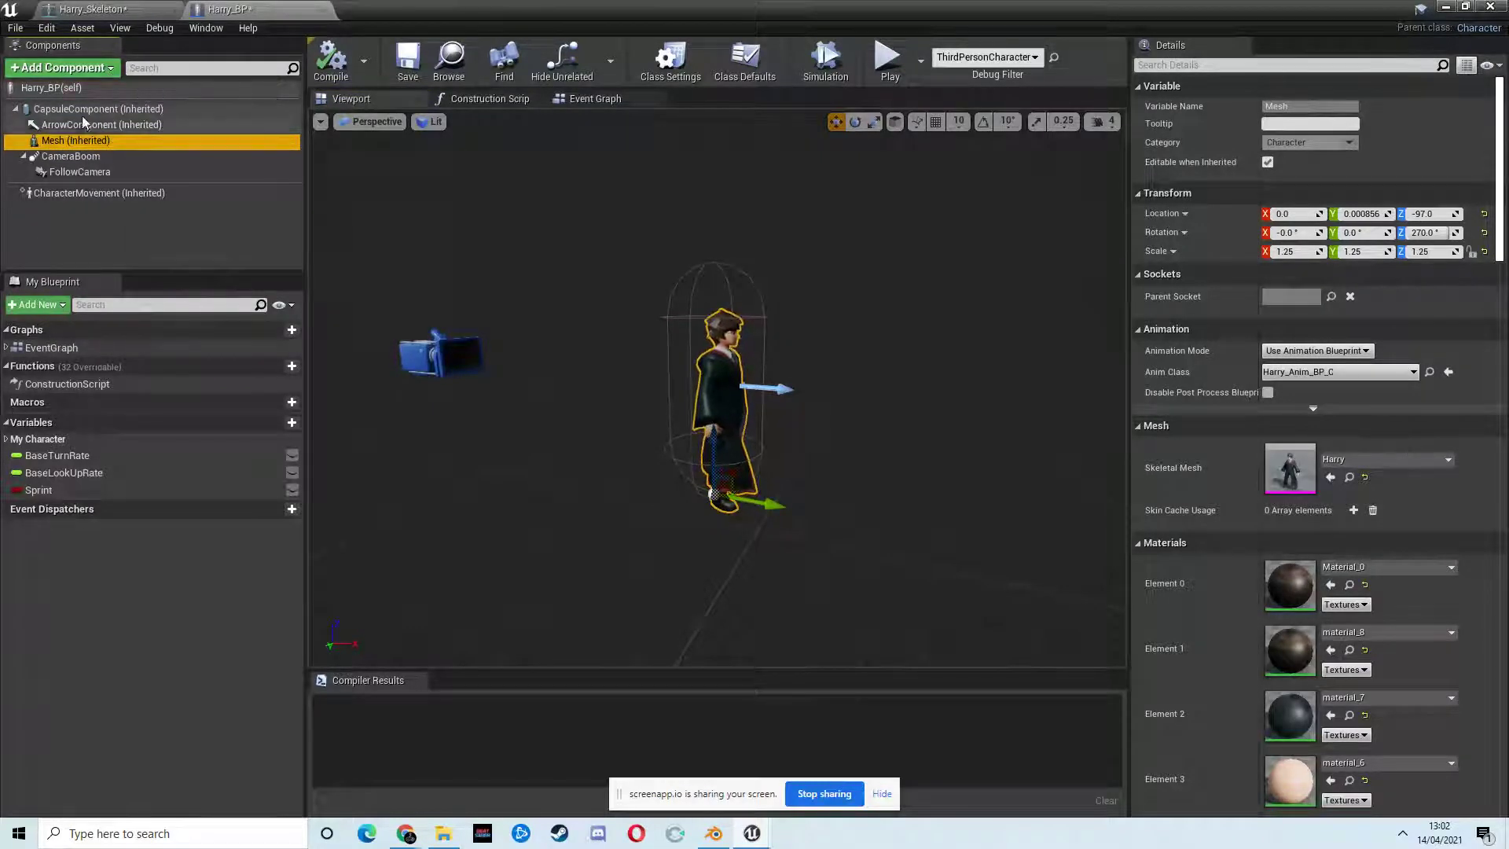
click(106, 69)
text(Scen)
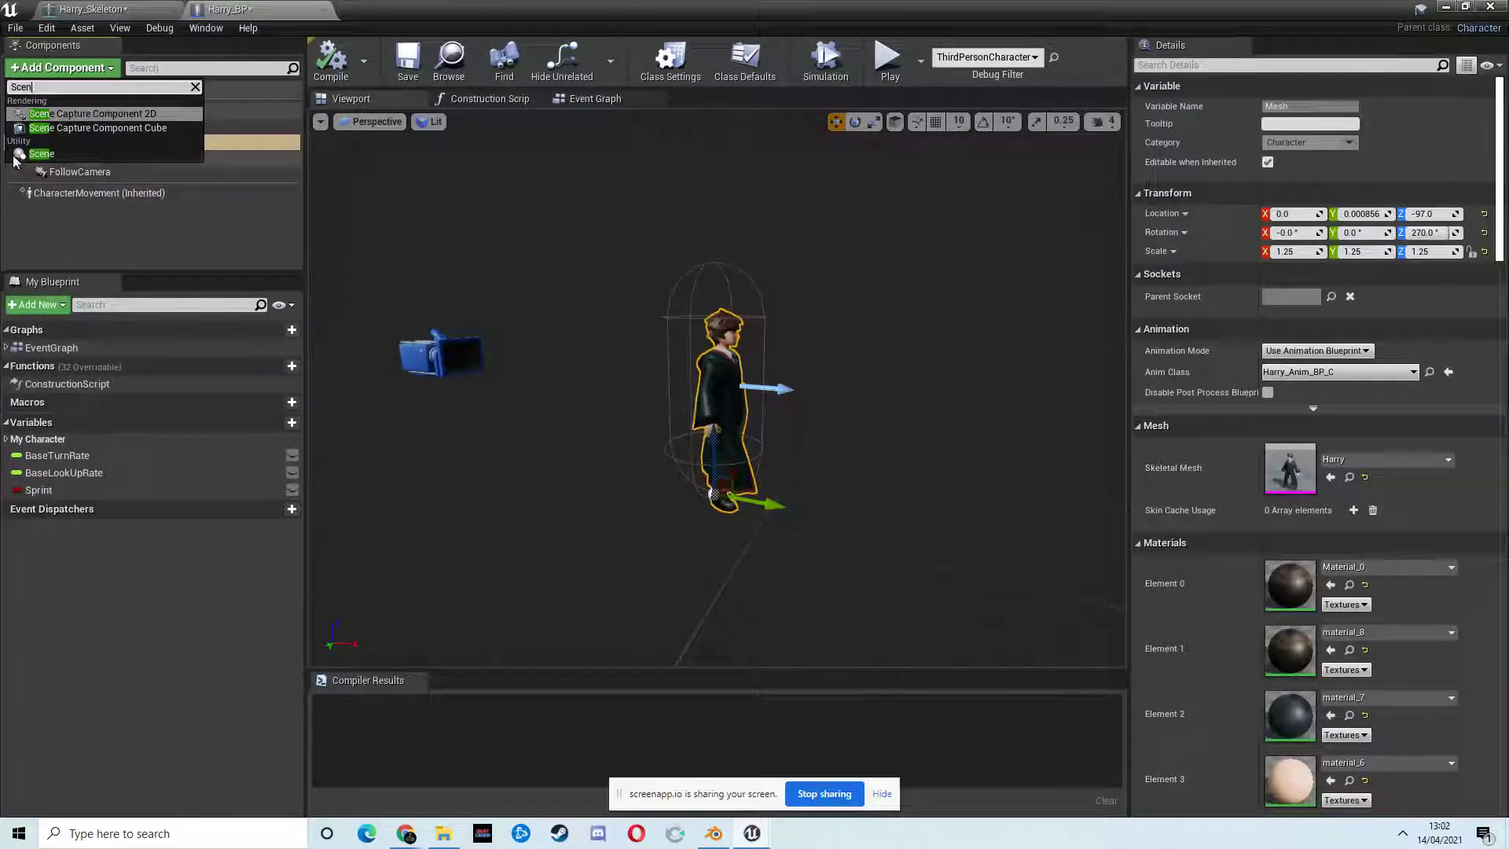
click(19, 154)
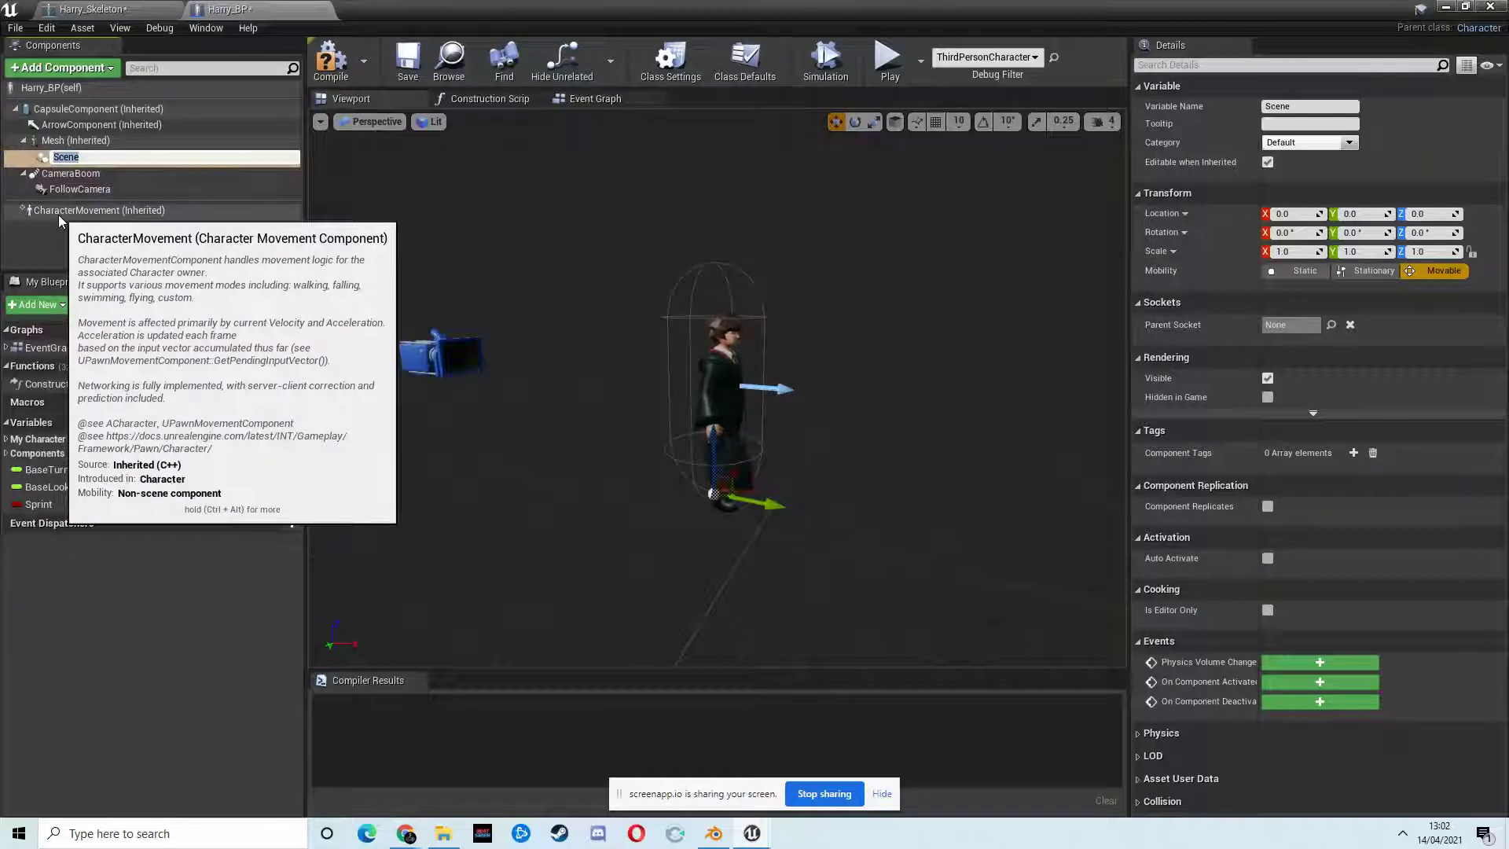
text(WandLoc)
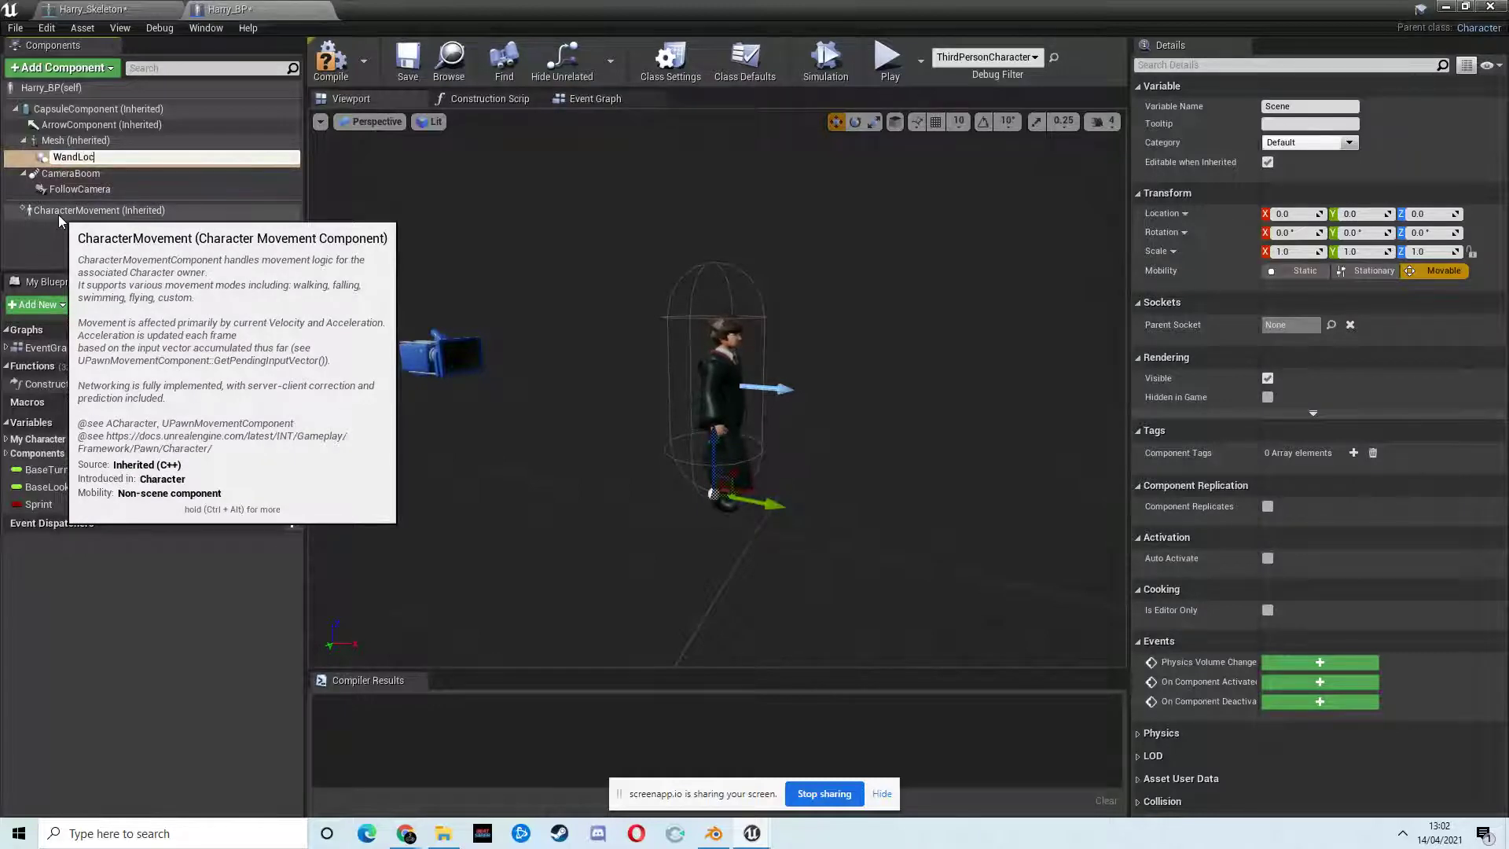
text(ation)
key(Return)
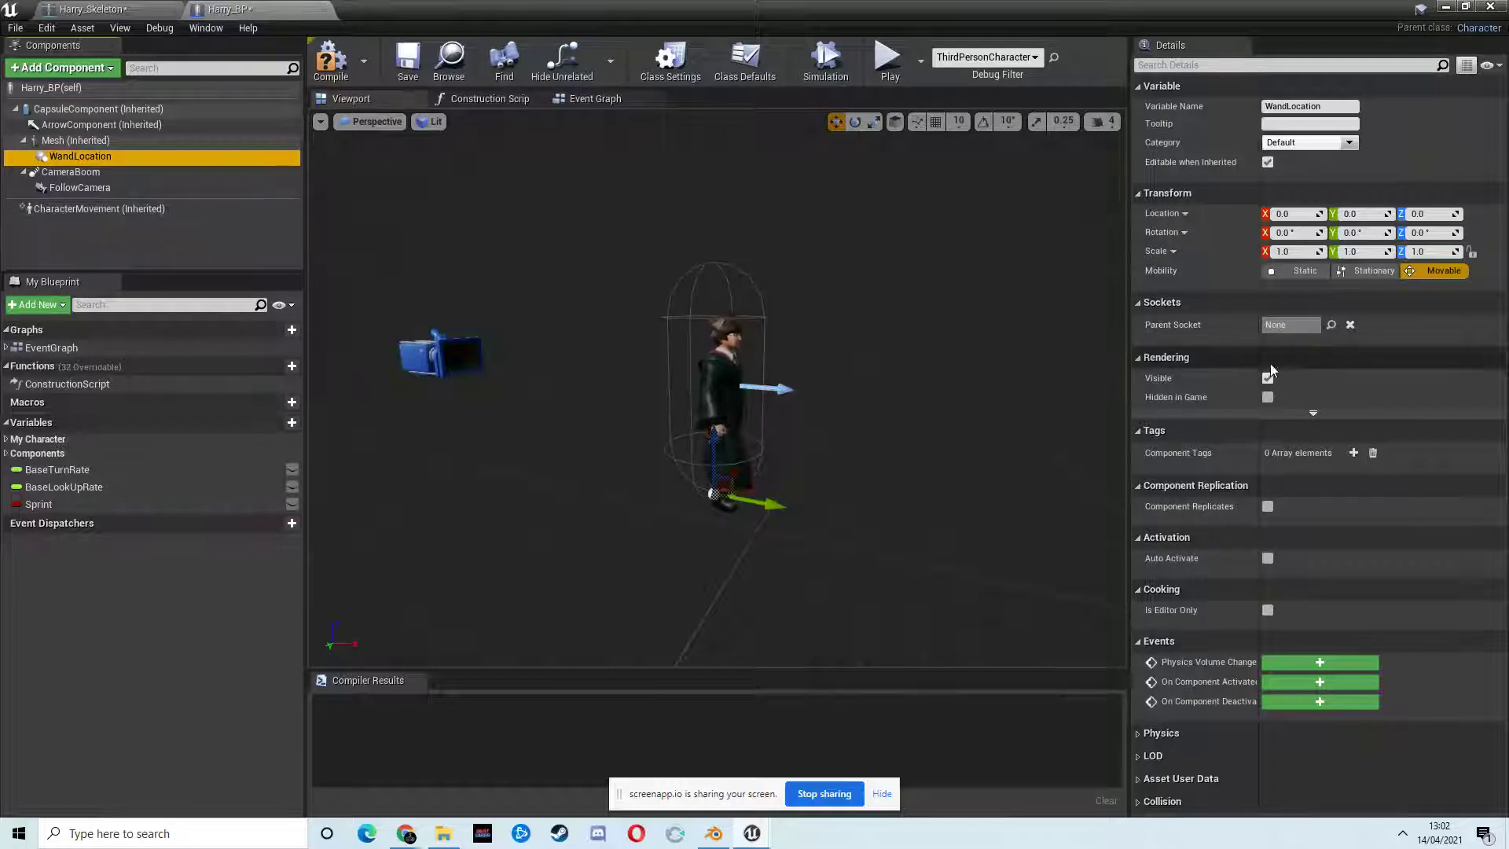
- Set the WandLocation component's parent socket to the WandLocation socket
click(1288, 325)
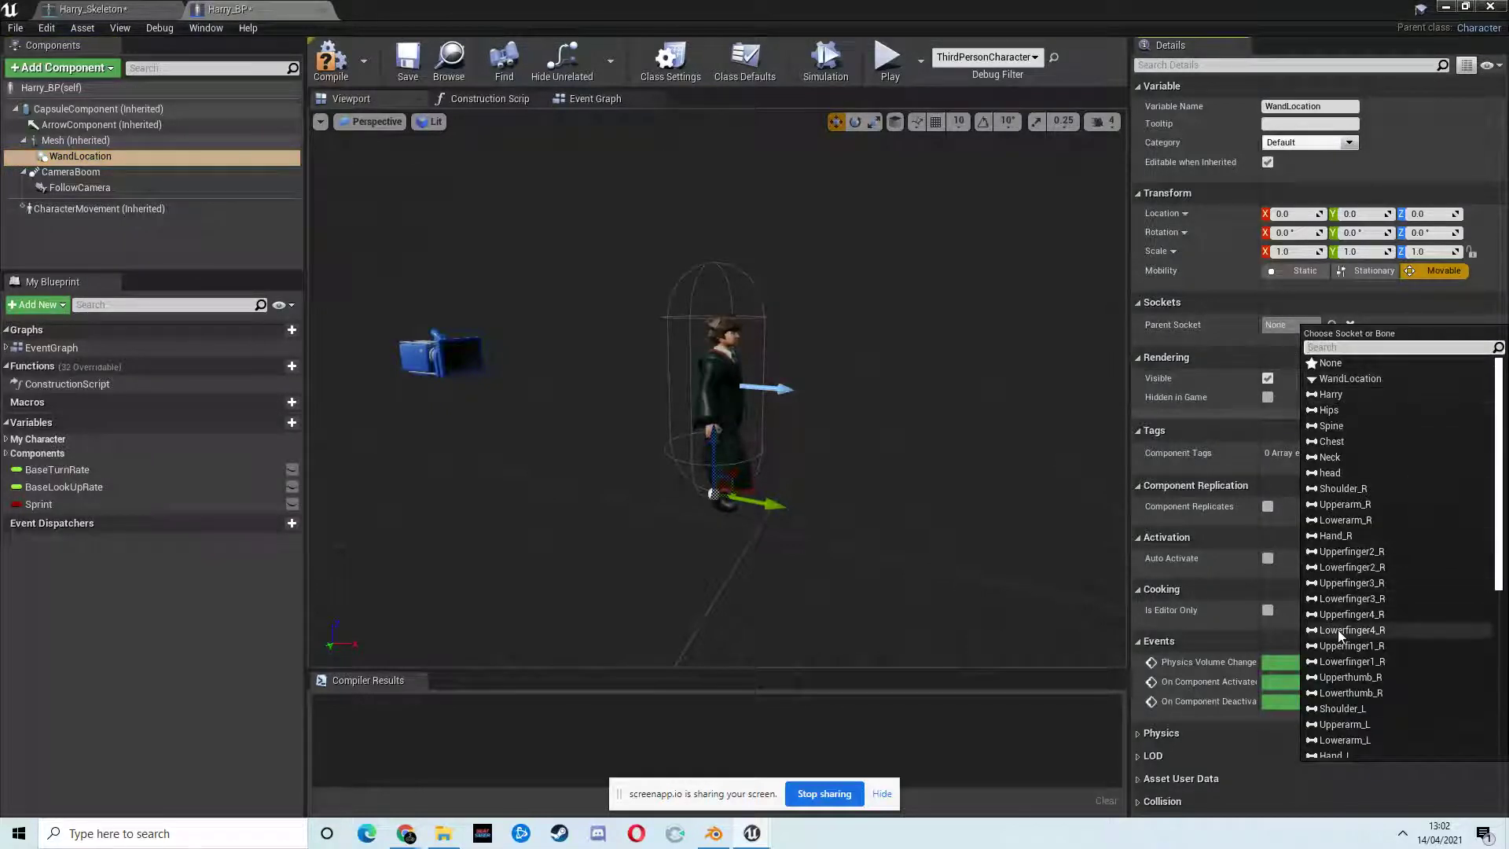
click(1349, 378)
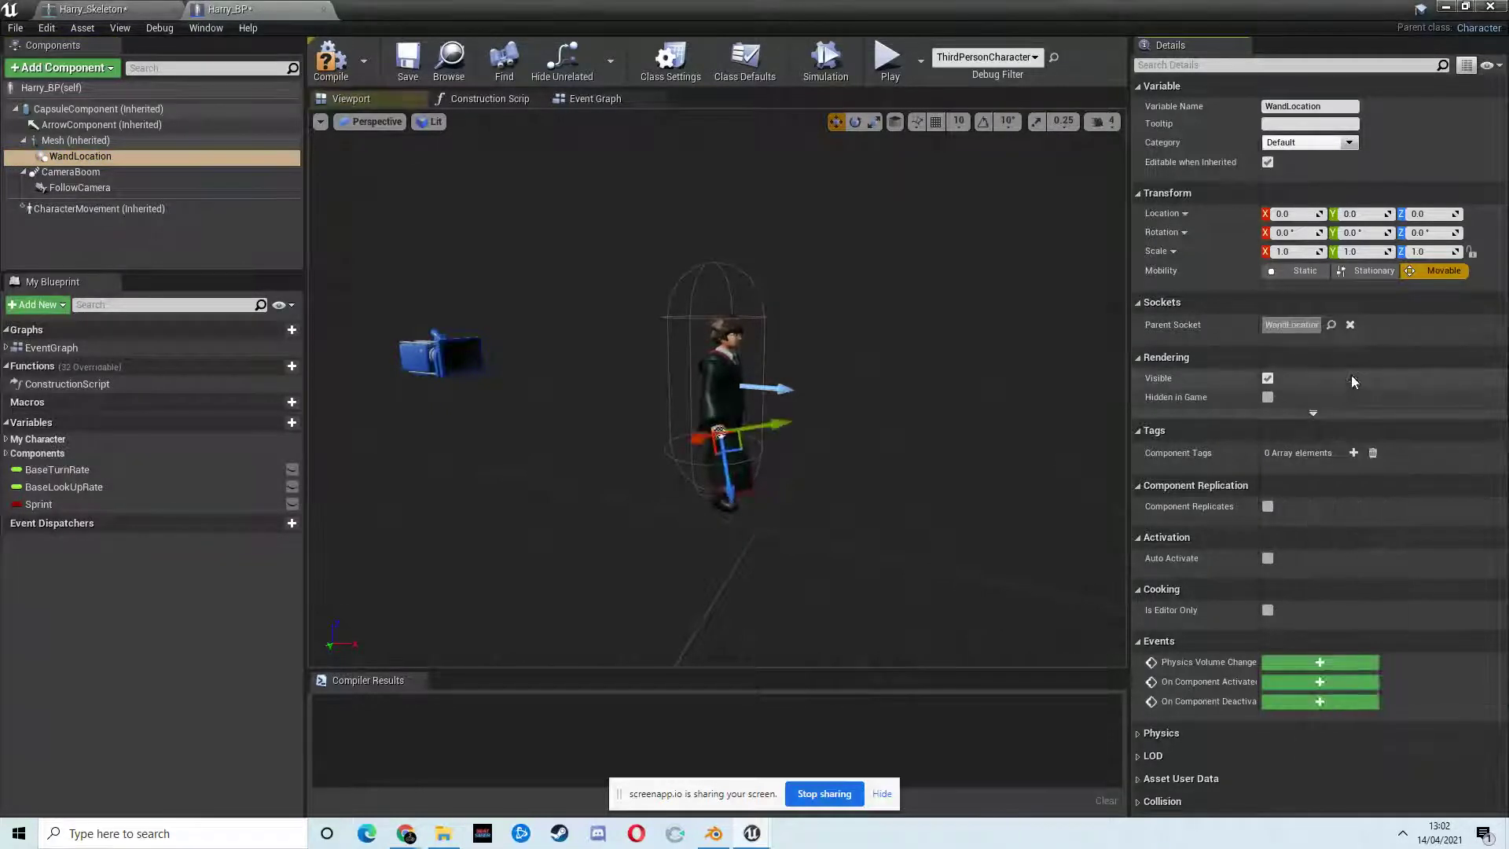
key(w)
right_drag(790, 442, 790, 442)
scroll(790, 446, down, 3)
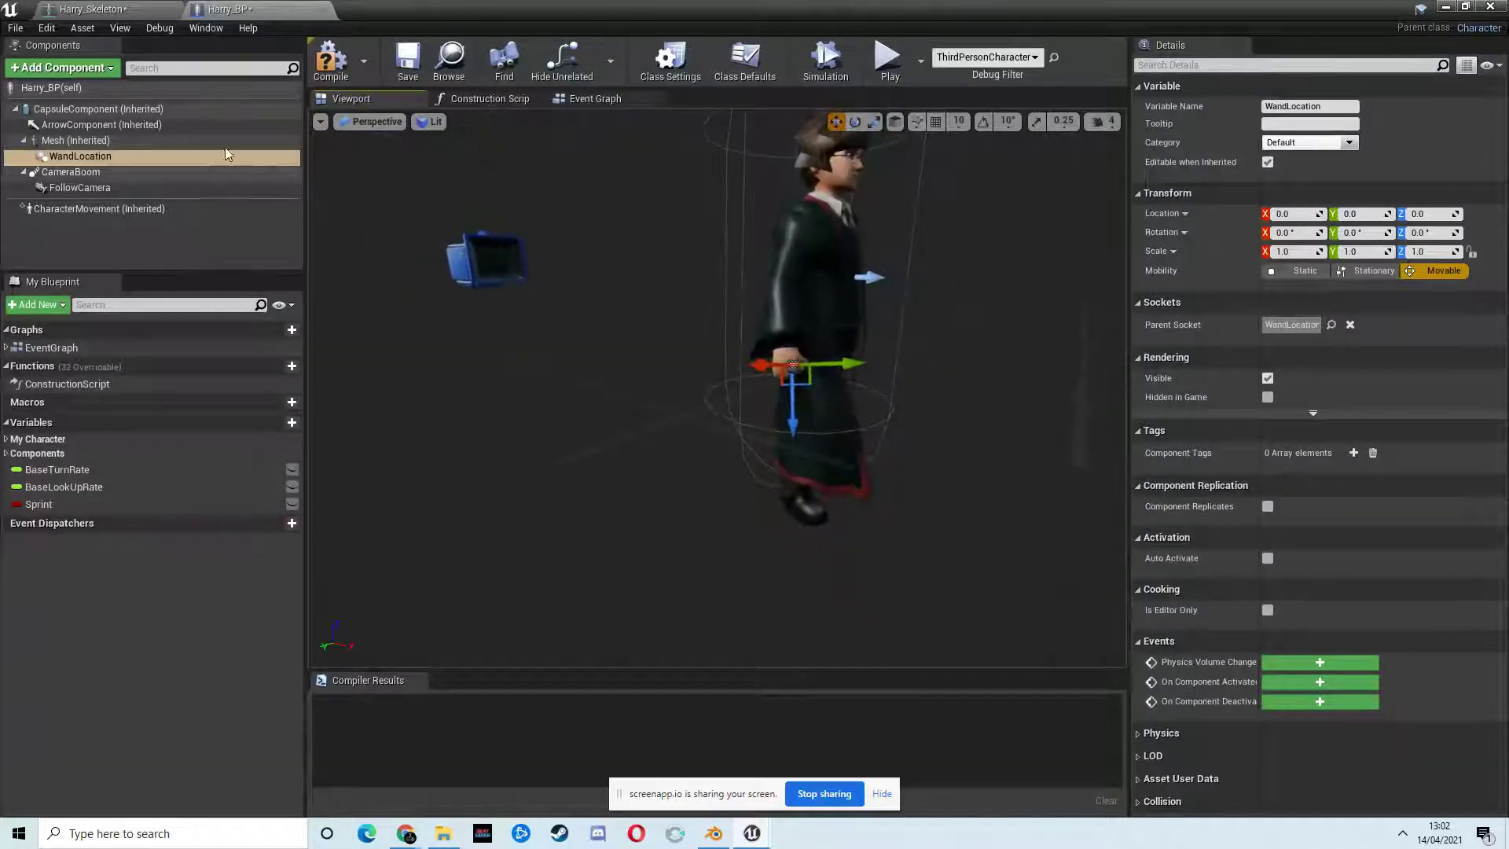
- Add a Static Mesh component as a child of the WandLocation component
click(93, 69)
click(398, 154)
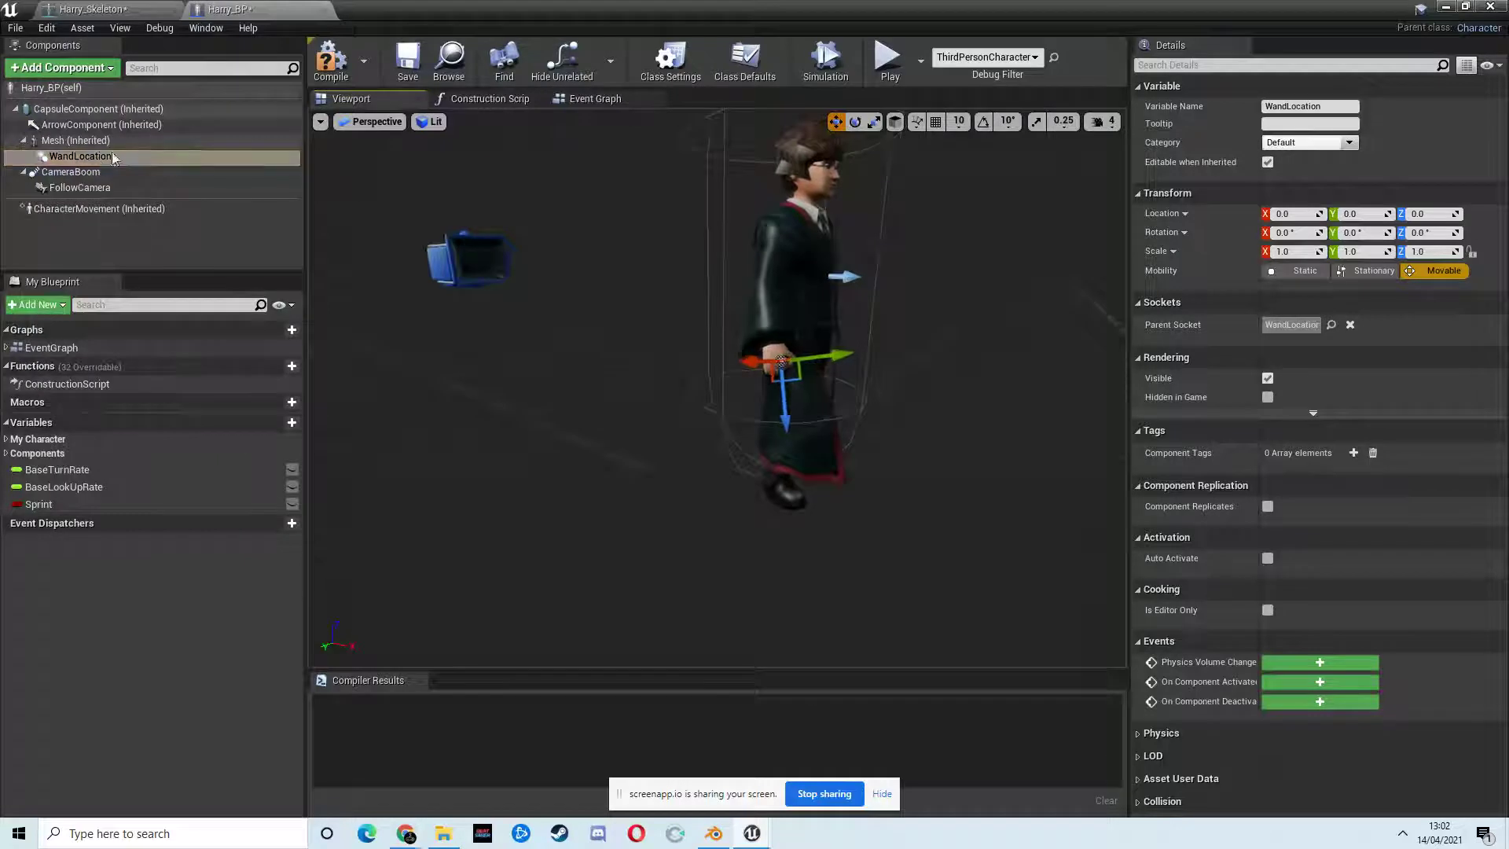
click(82, 156)
click(93, 69)
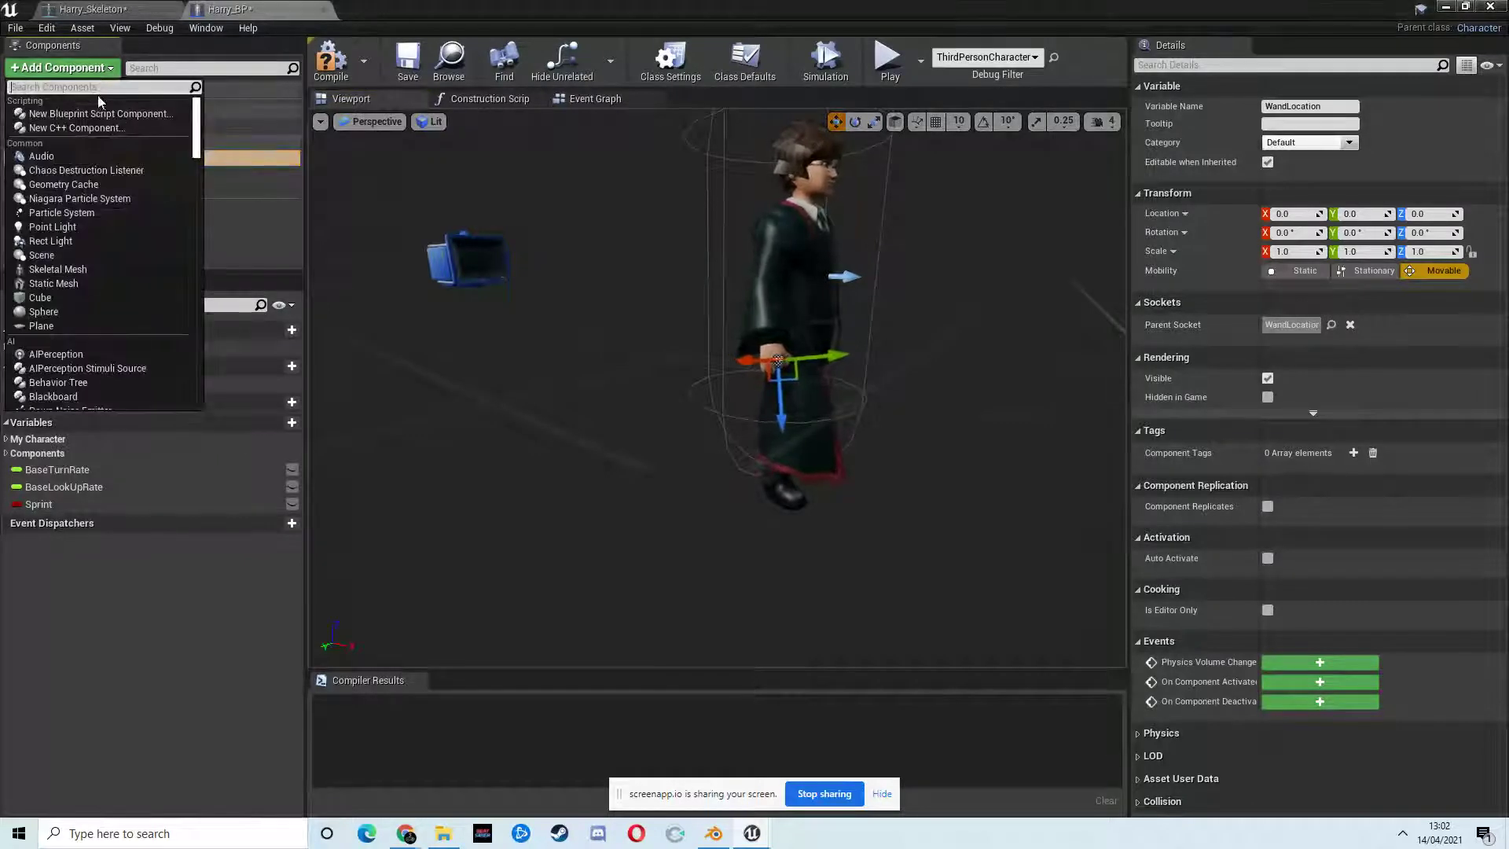
text(Sta)
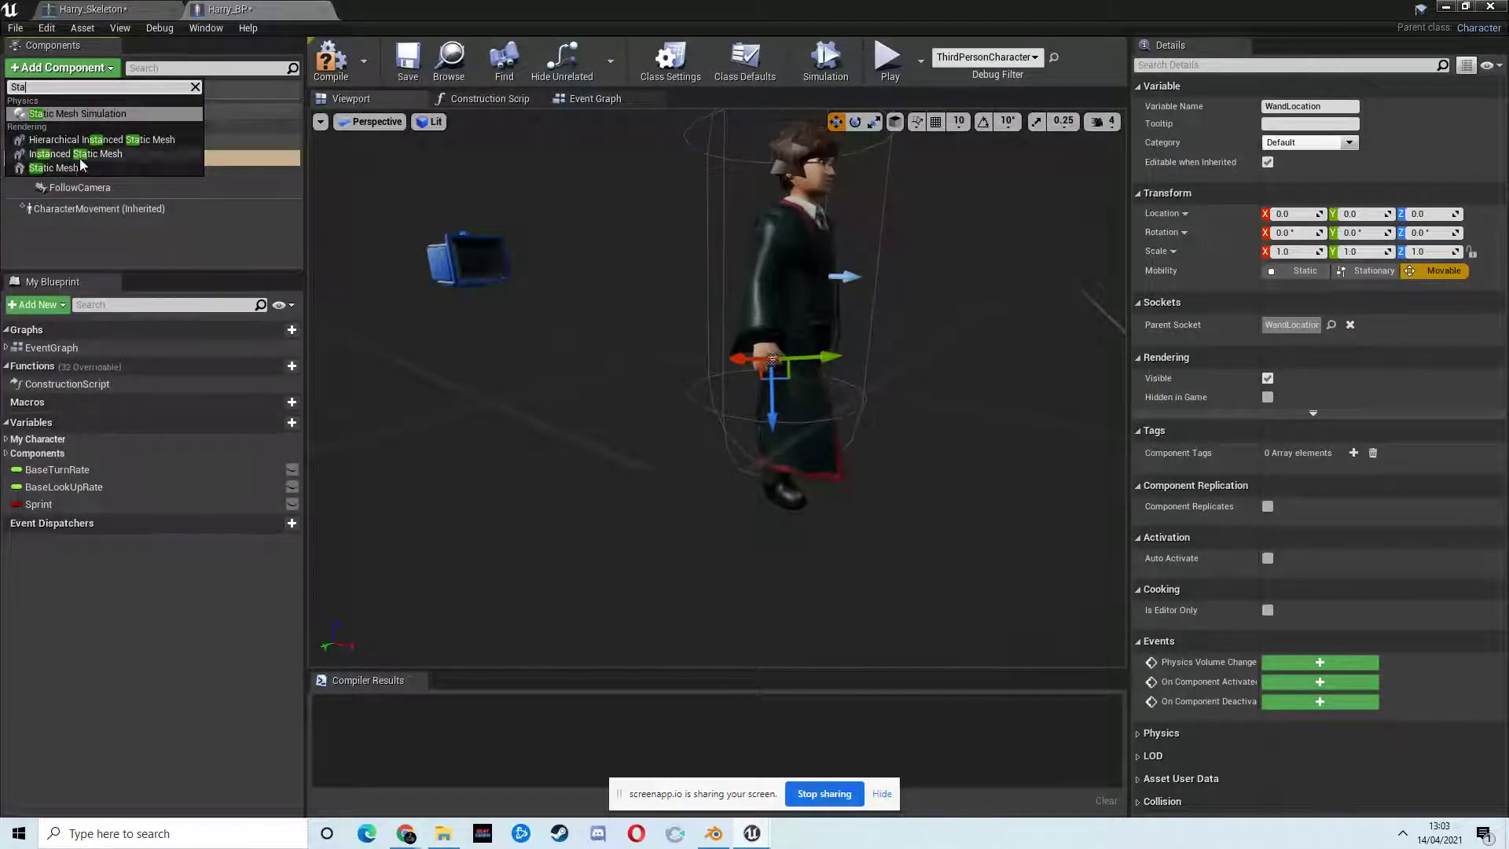
click(71, 168)
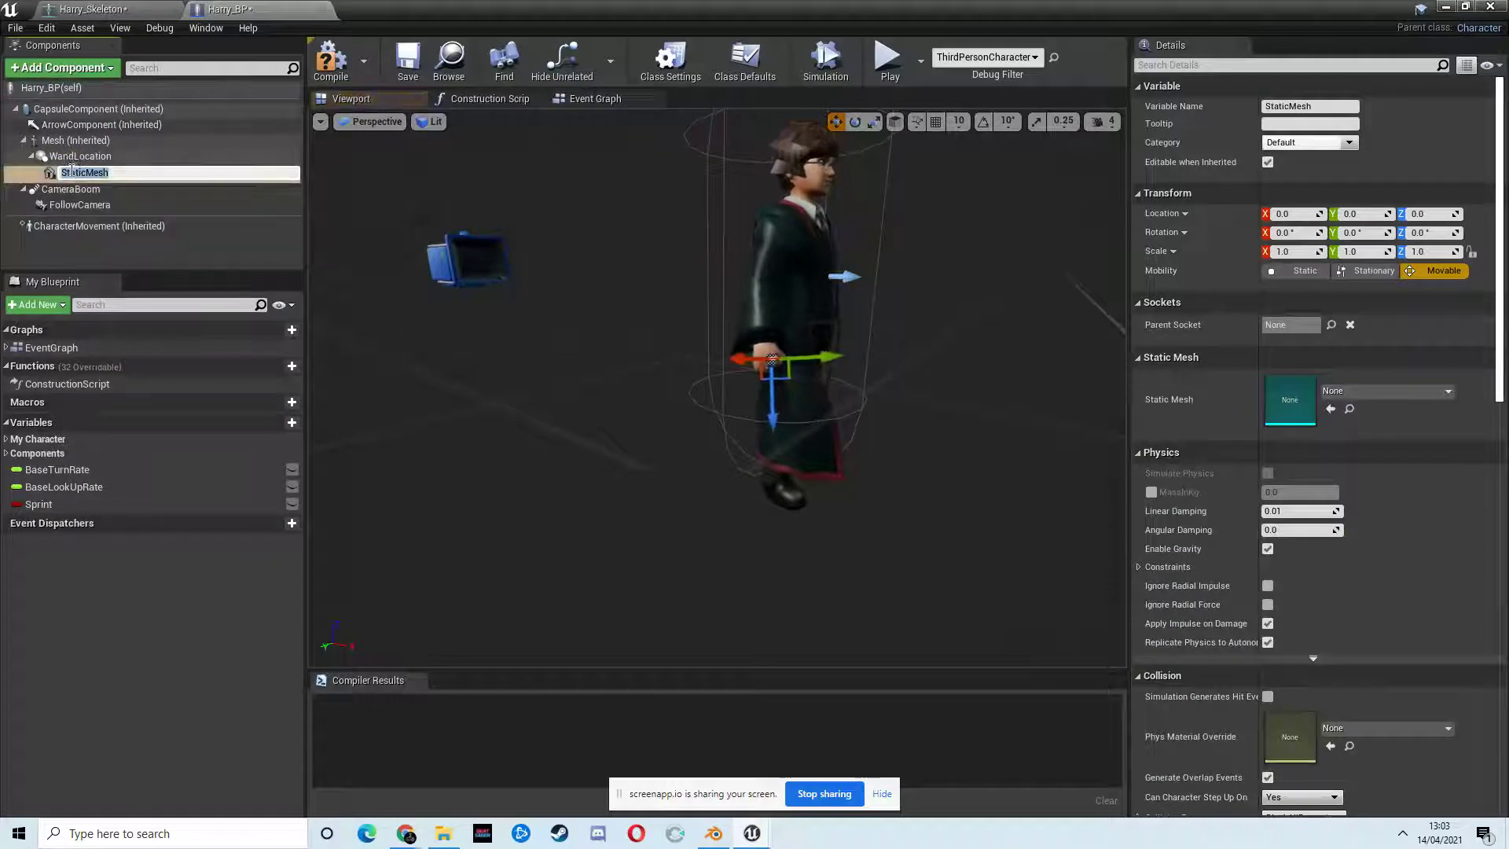
- Assign the HarrysWand mesh to the new static mesh component and compile the blueprint
click(1386, 391)
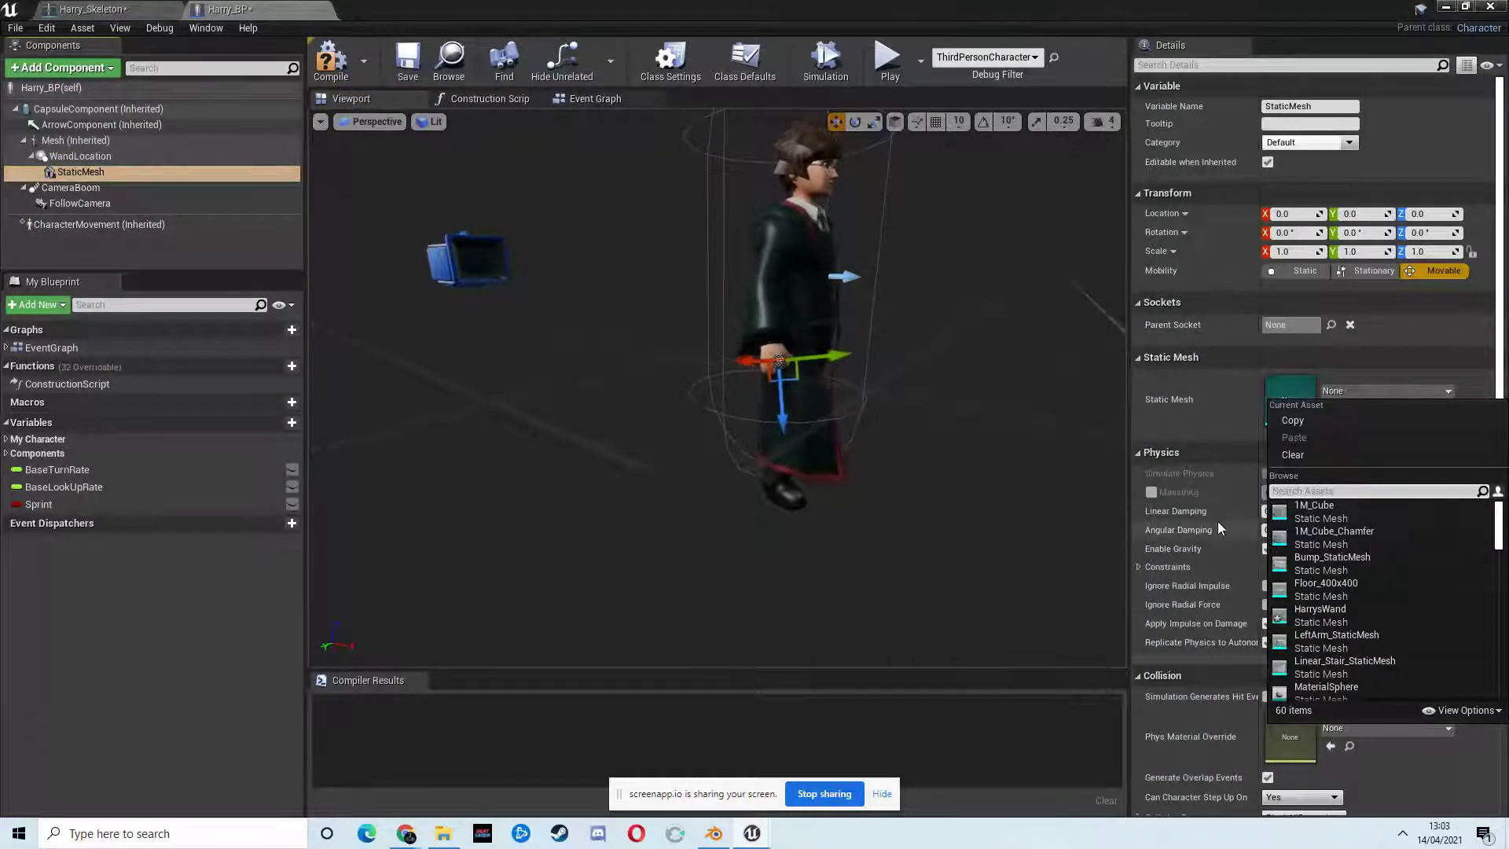
text(wand)
click(1328, 510)
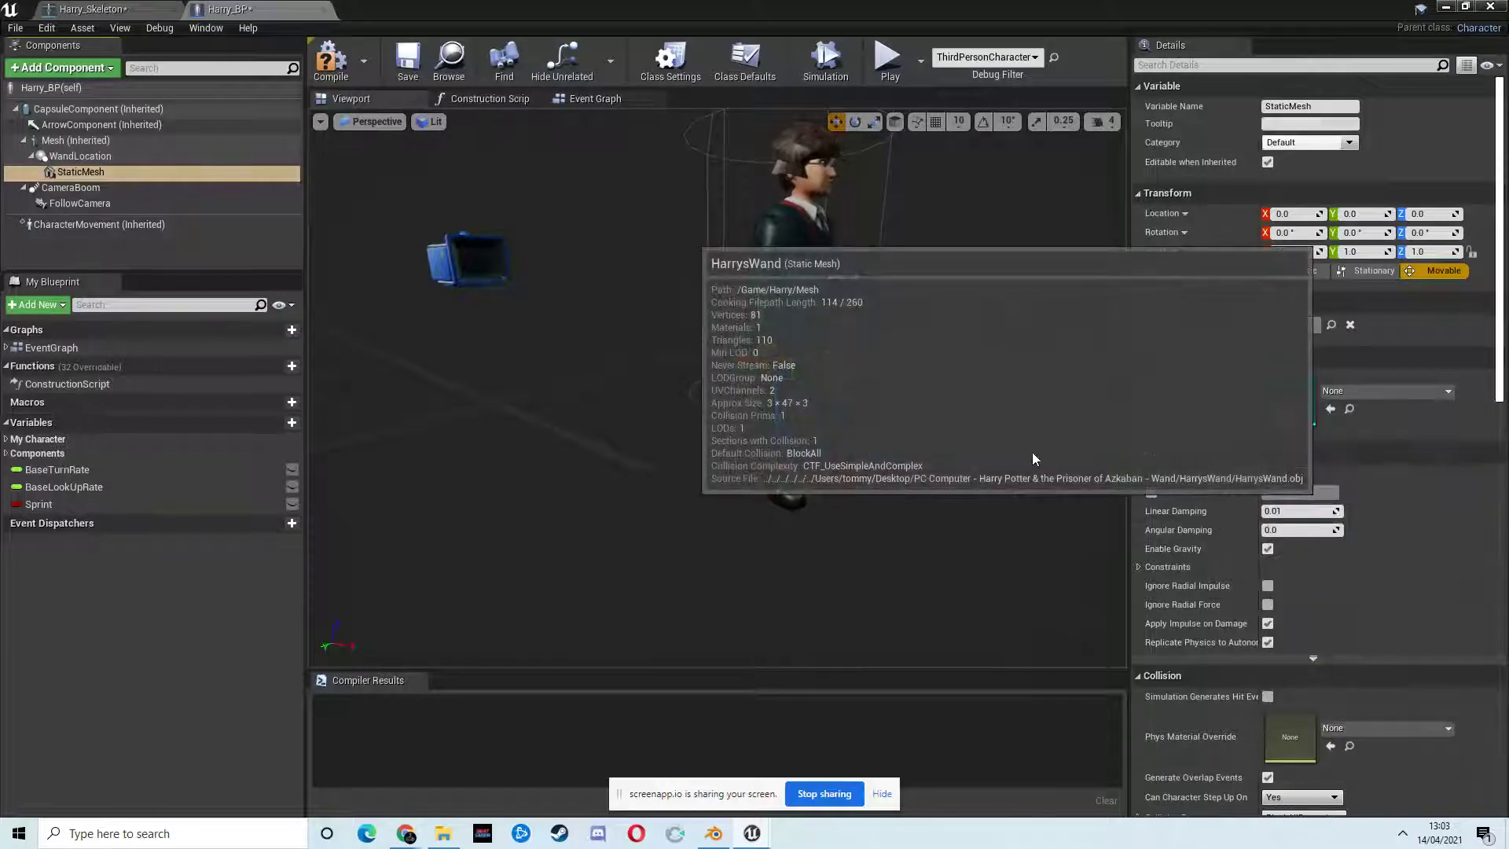
key(s)
right_drag(965, 440, 880, 405)
key(d)
key(w)
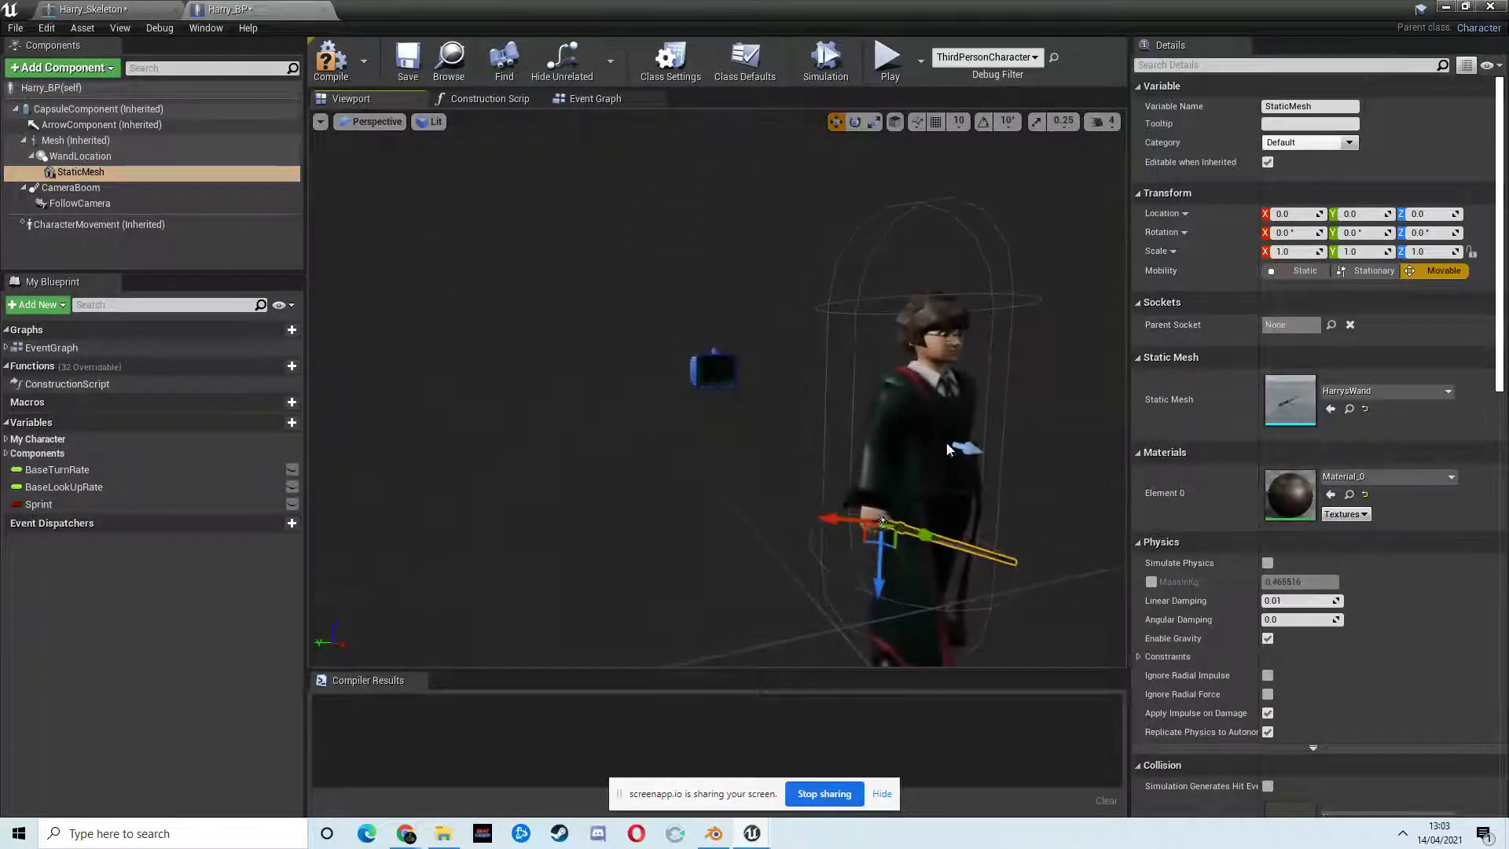
click(342, 69)
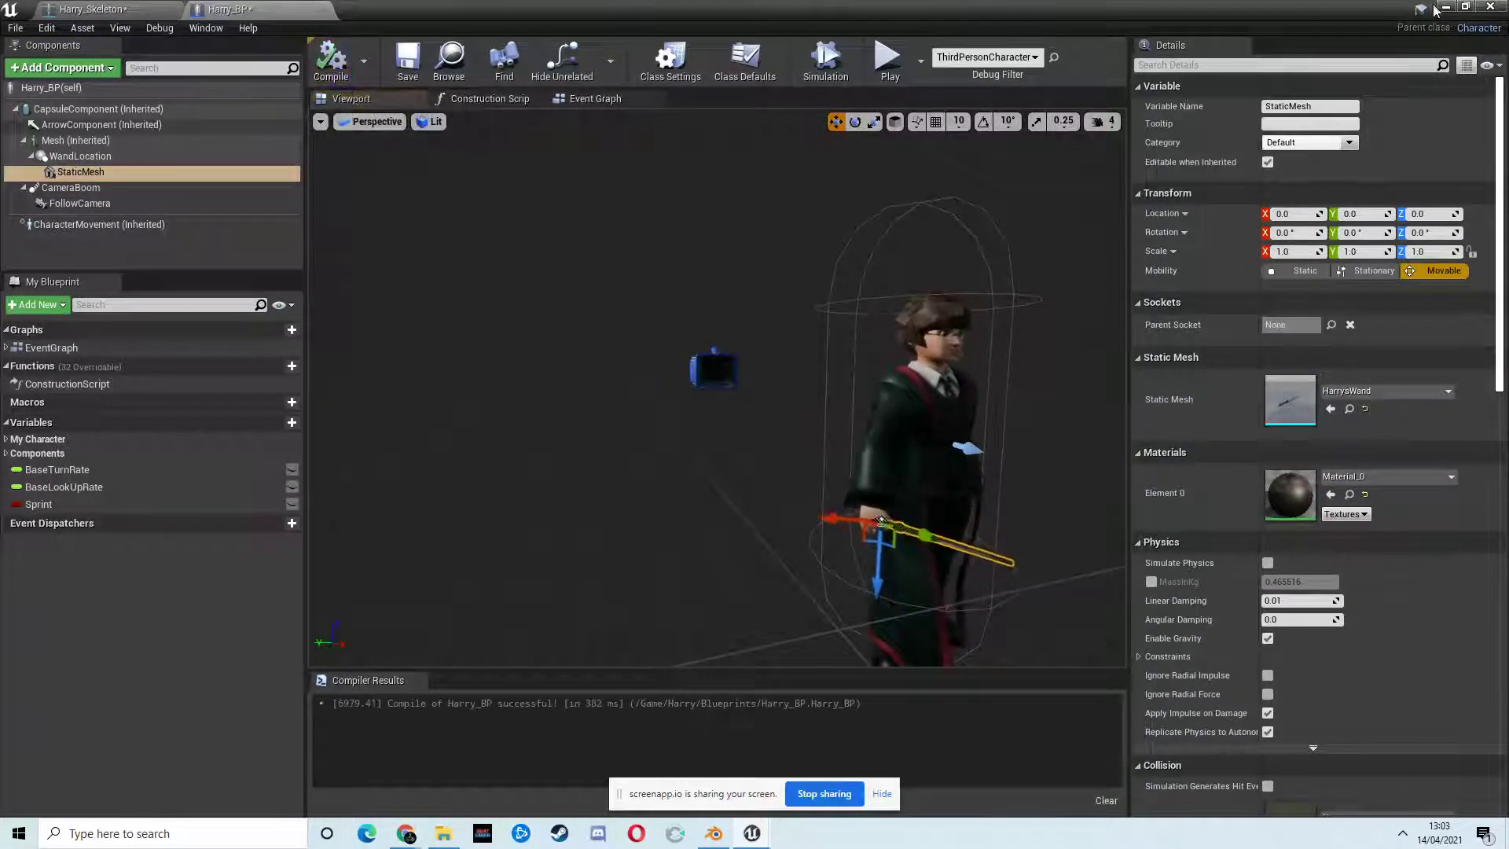
- Play-test the level from the main editor, walking Harry in different directions to check the wand in his hand, and end the session
click(1446, 7)
click(903, 62)
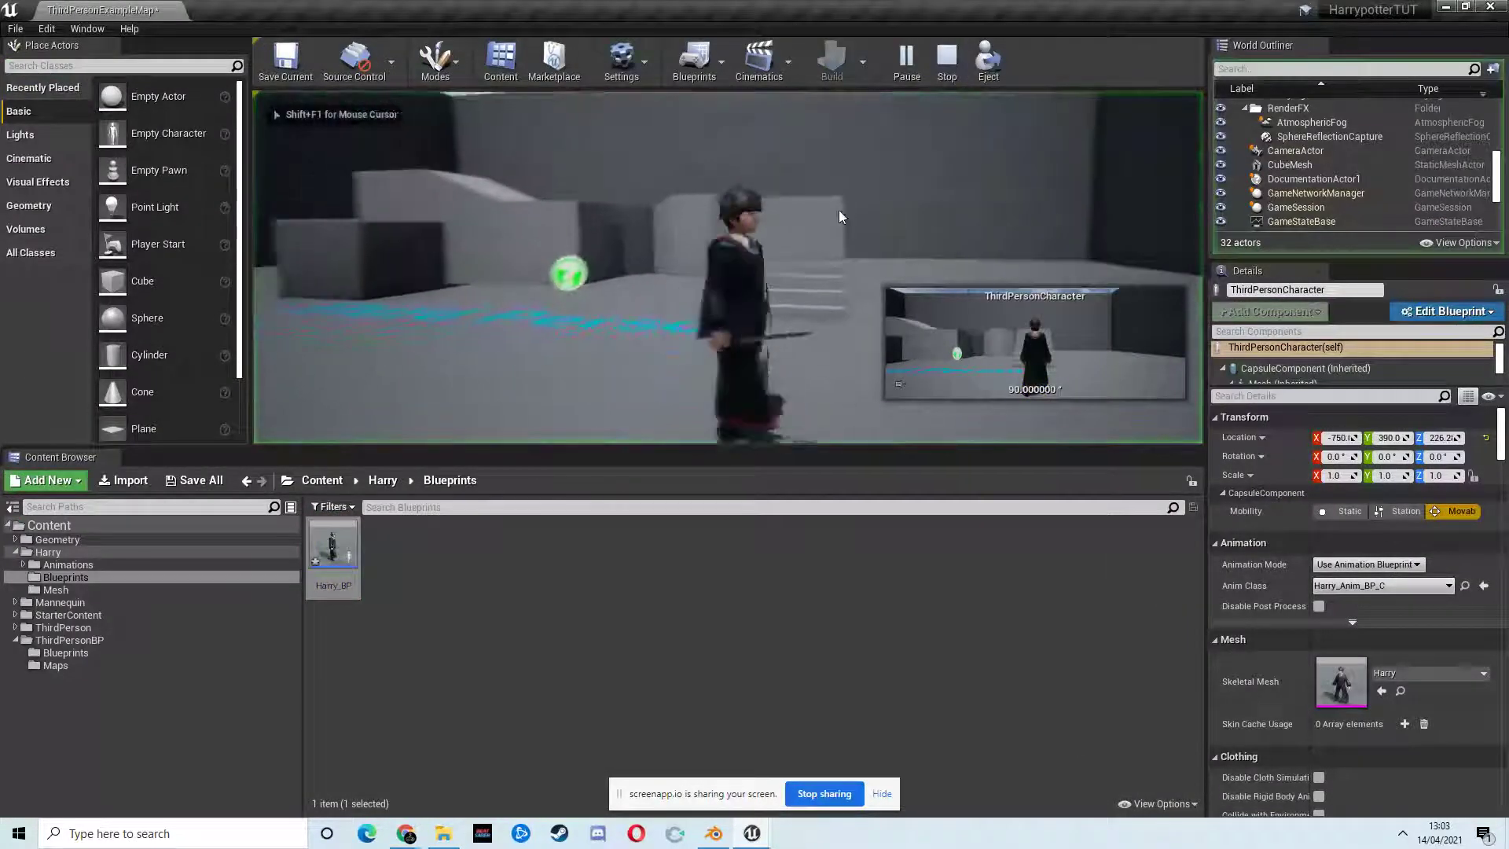
key(w)
key(d)
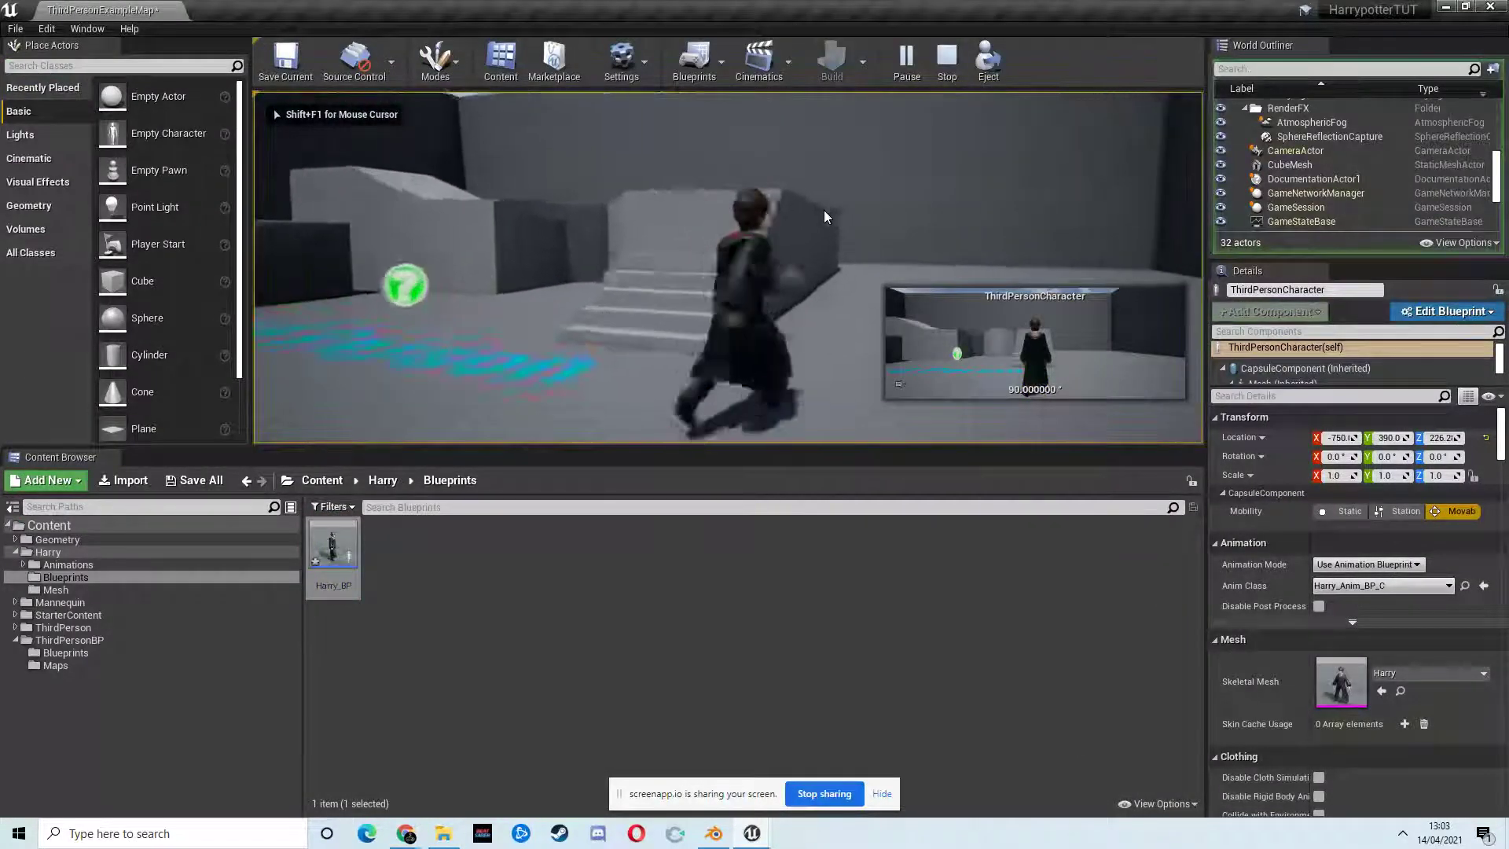
key(s)
key(a)
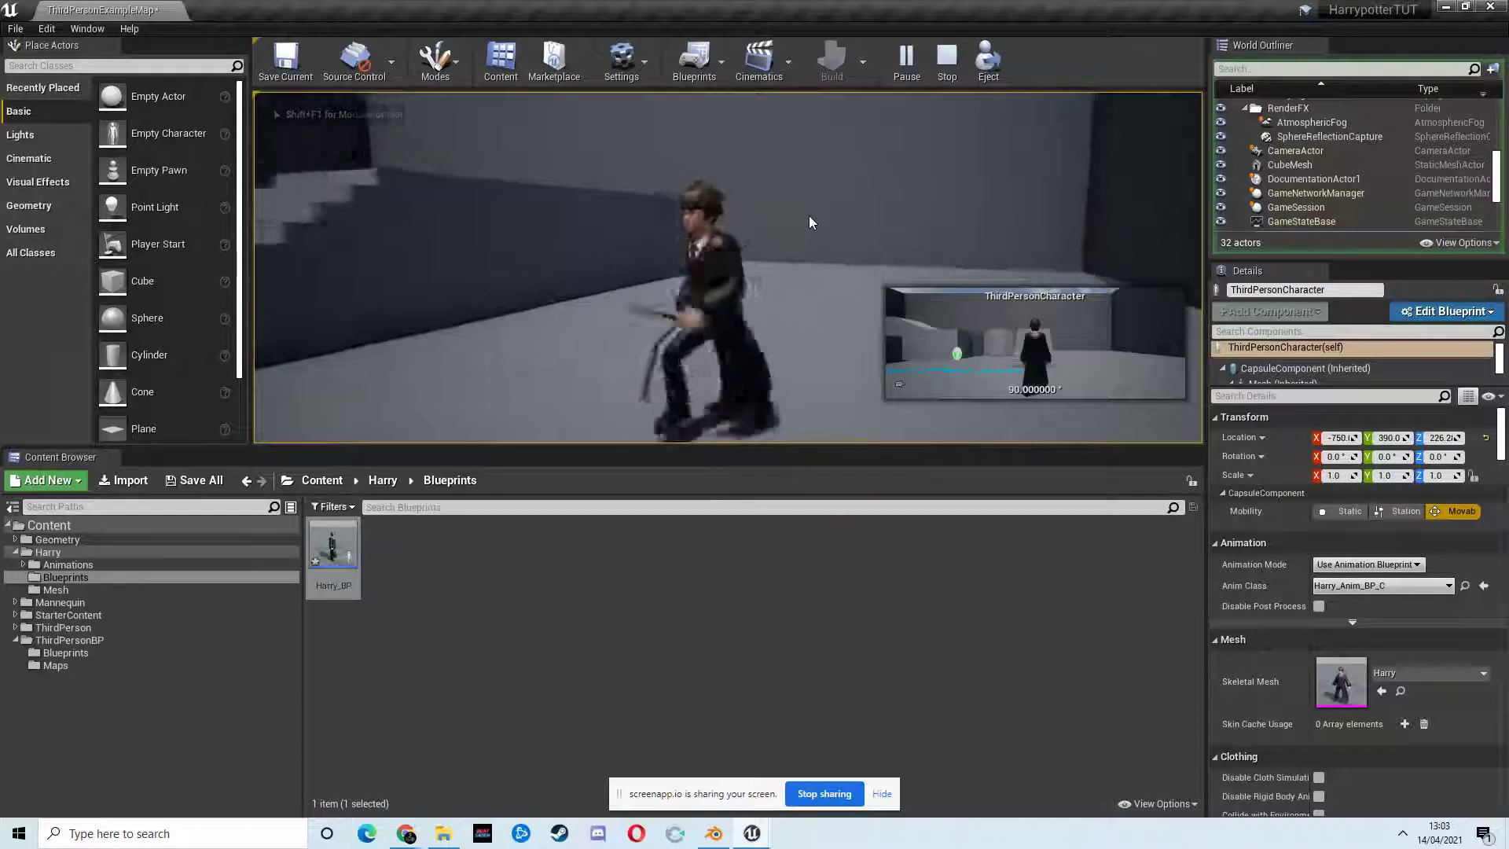
key(w)
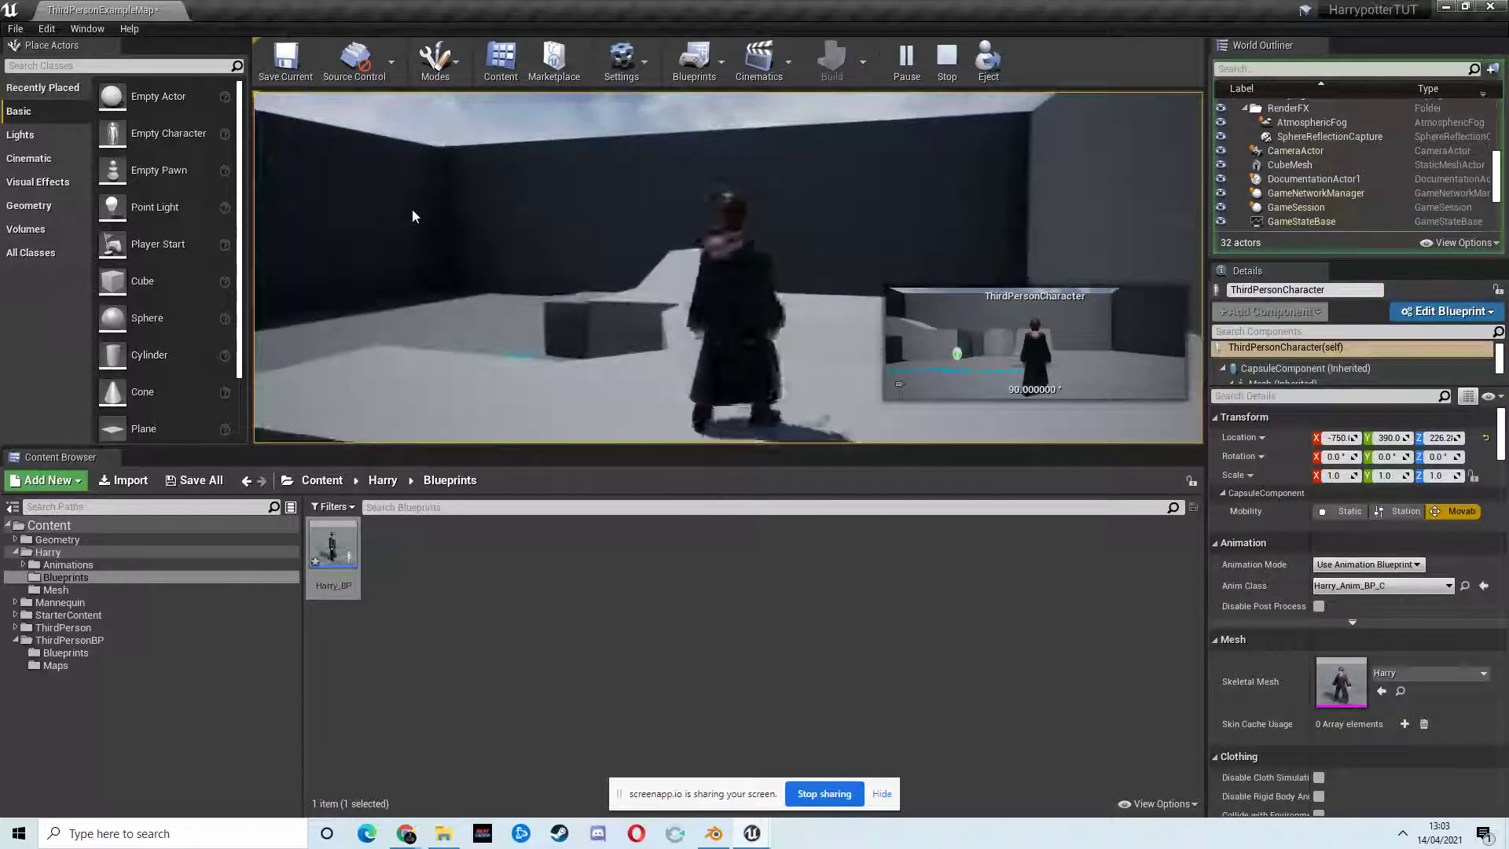
key(a)
key(w)
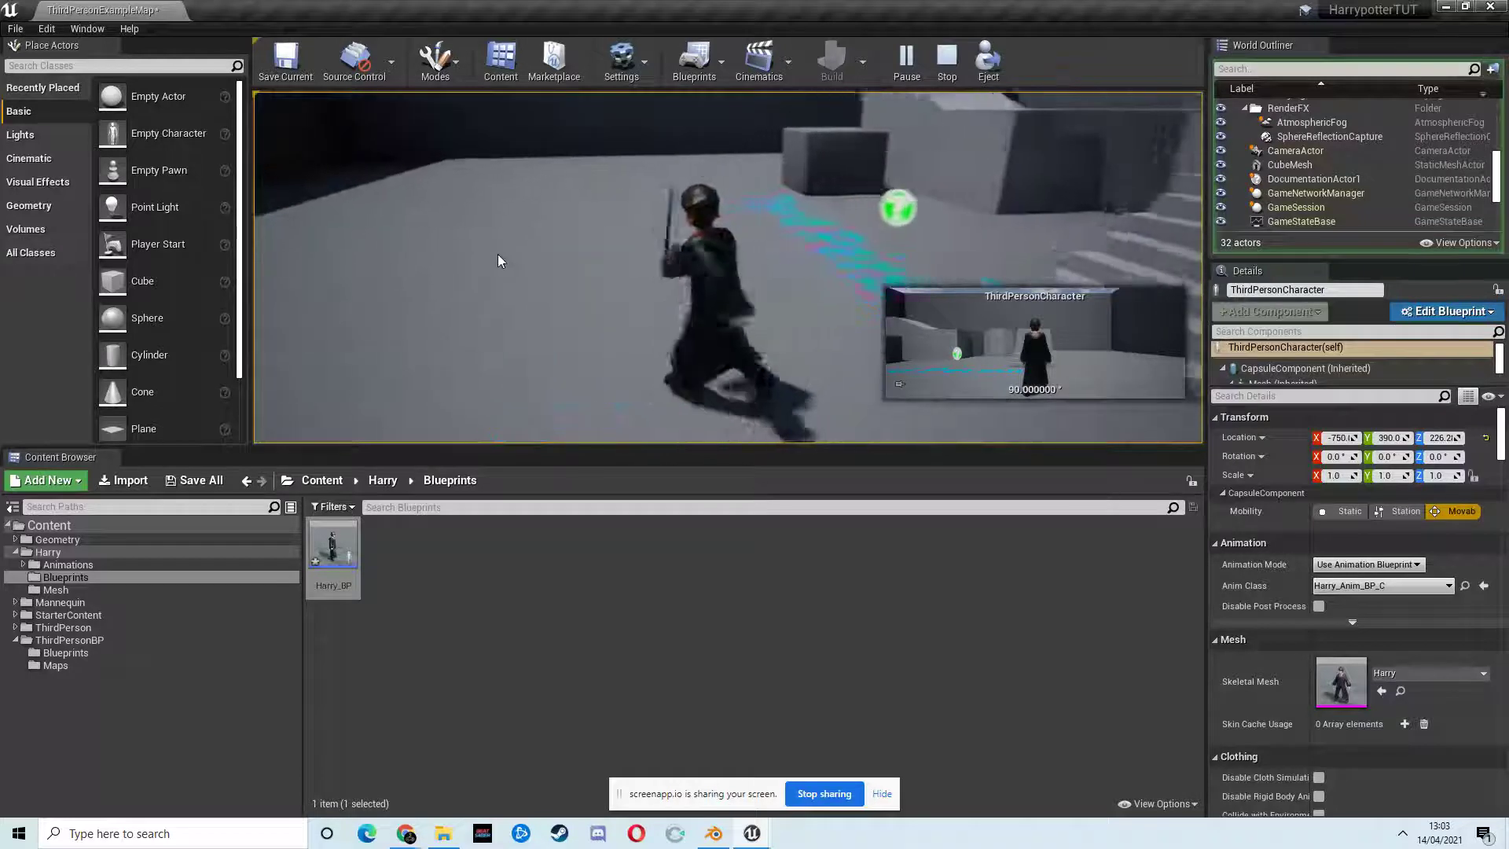
key(Escape)
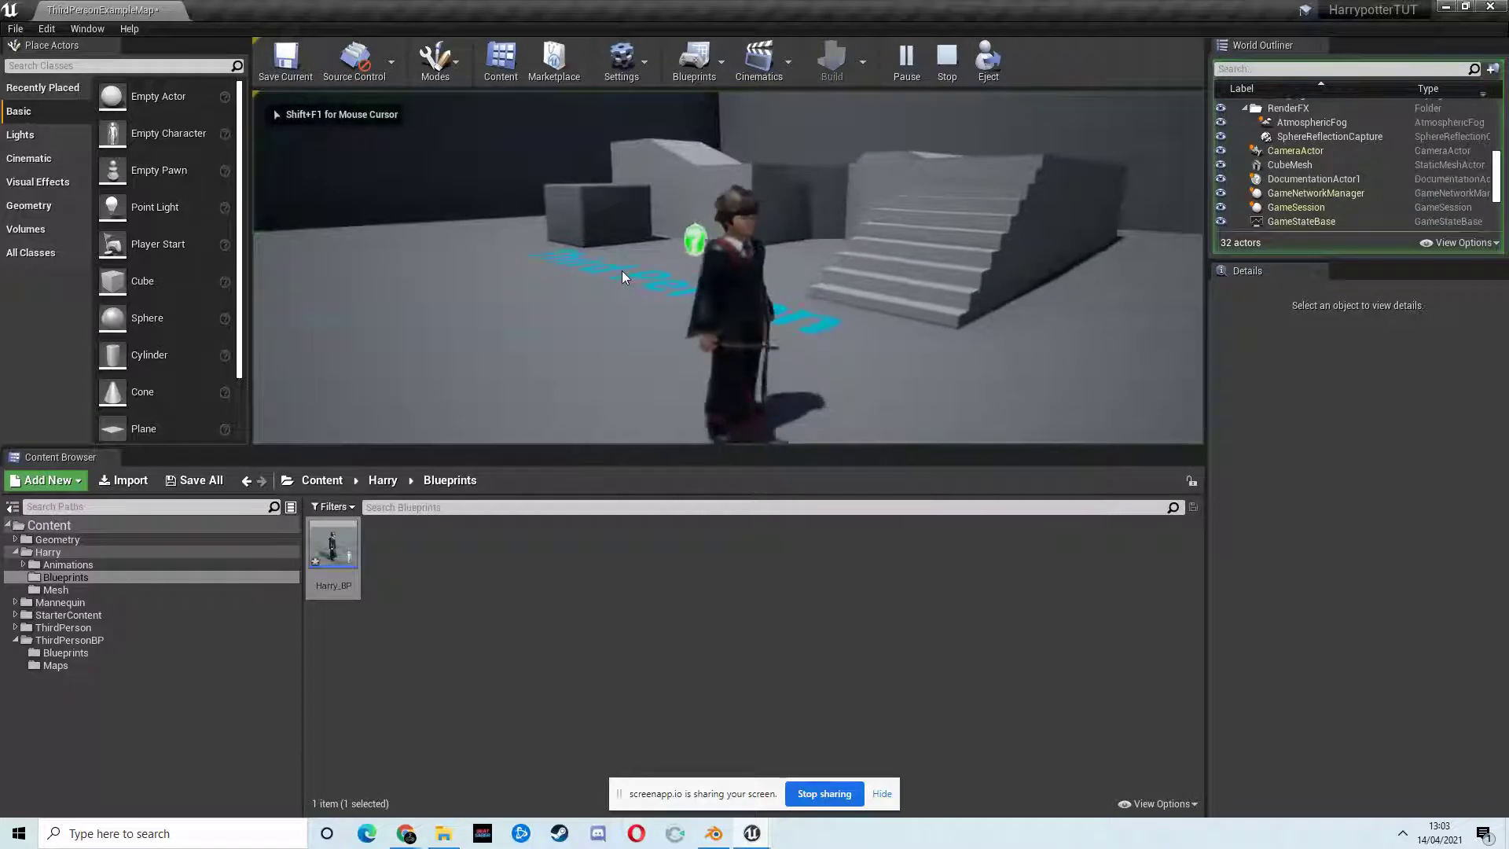
- Run Harry around near the stairs in a second play session to examine how the wand follows his hand, and stop playing
key(d)
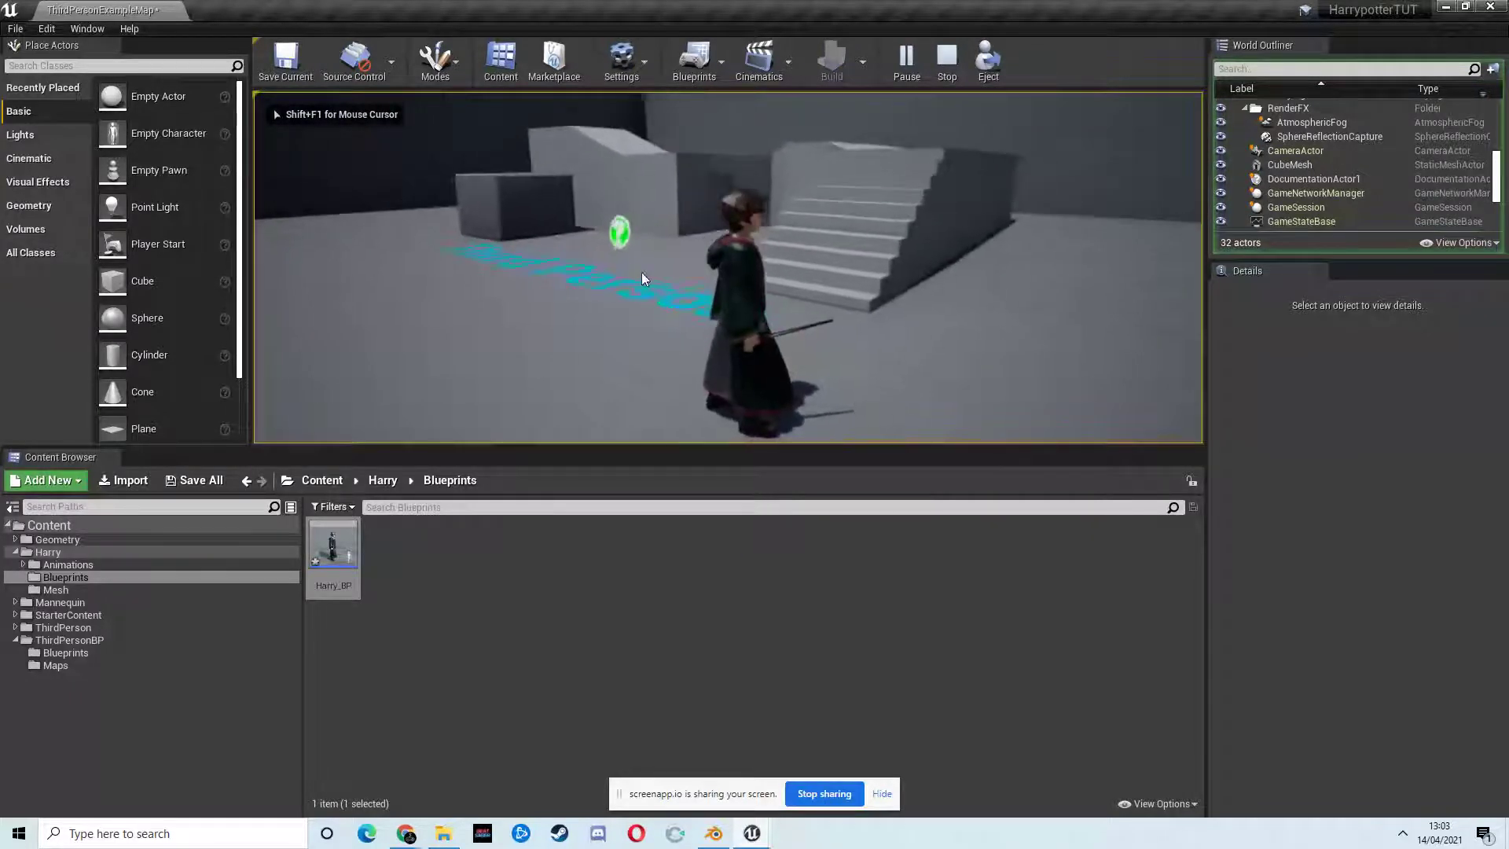
key(d)
key(w)
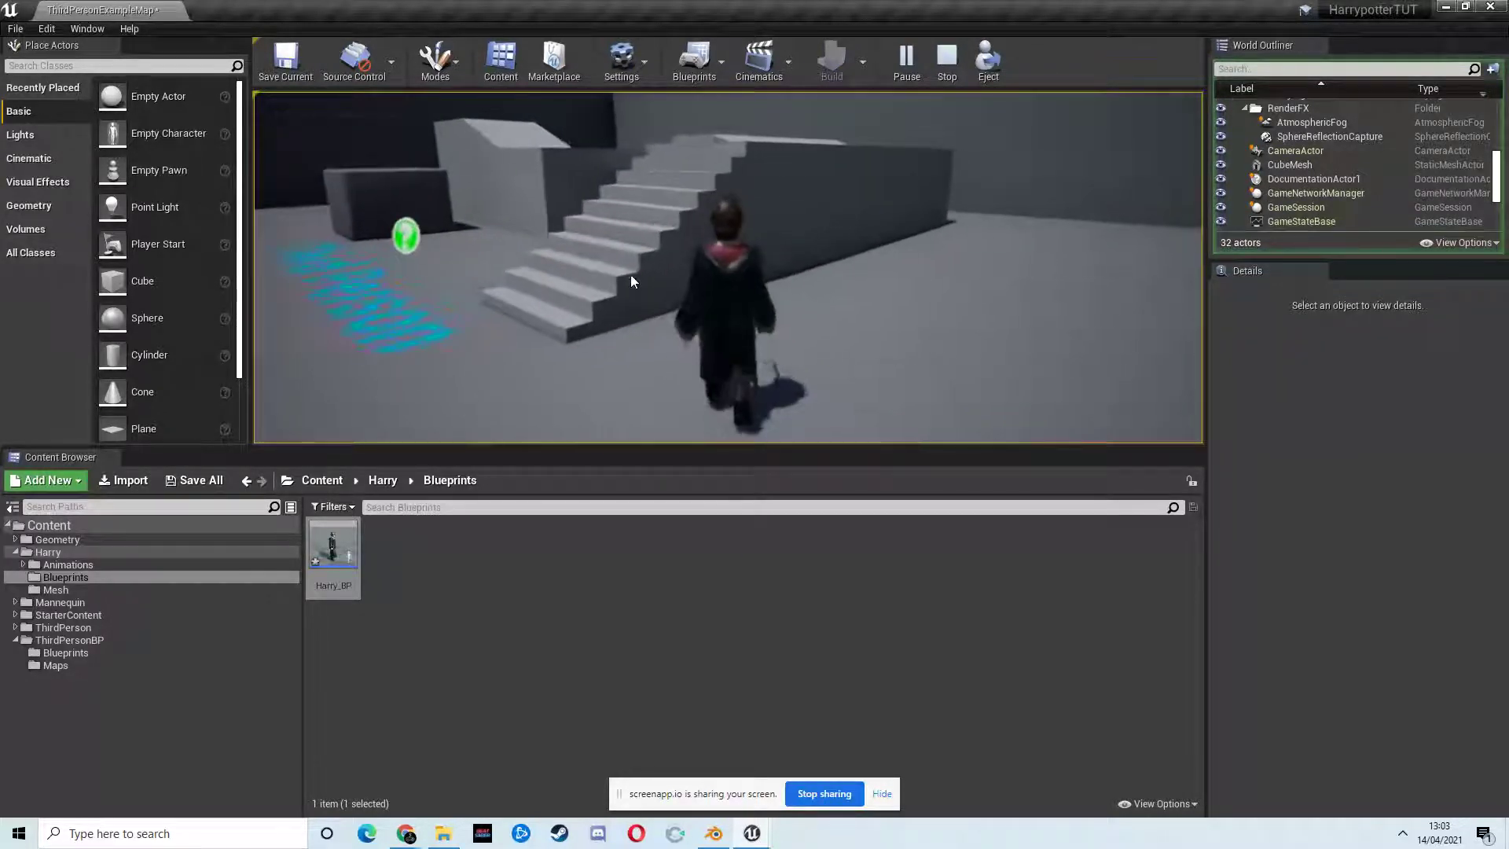
key(s)
key(a)
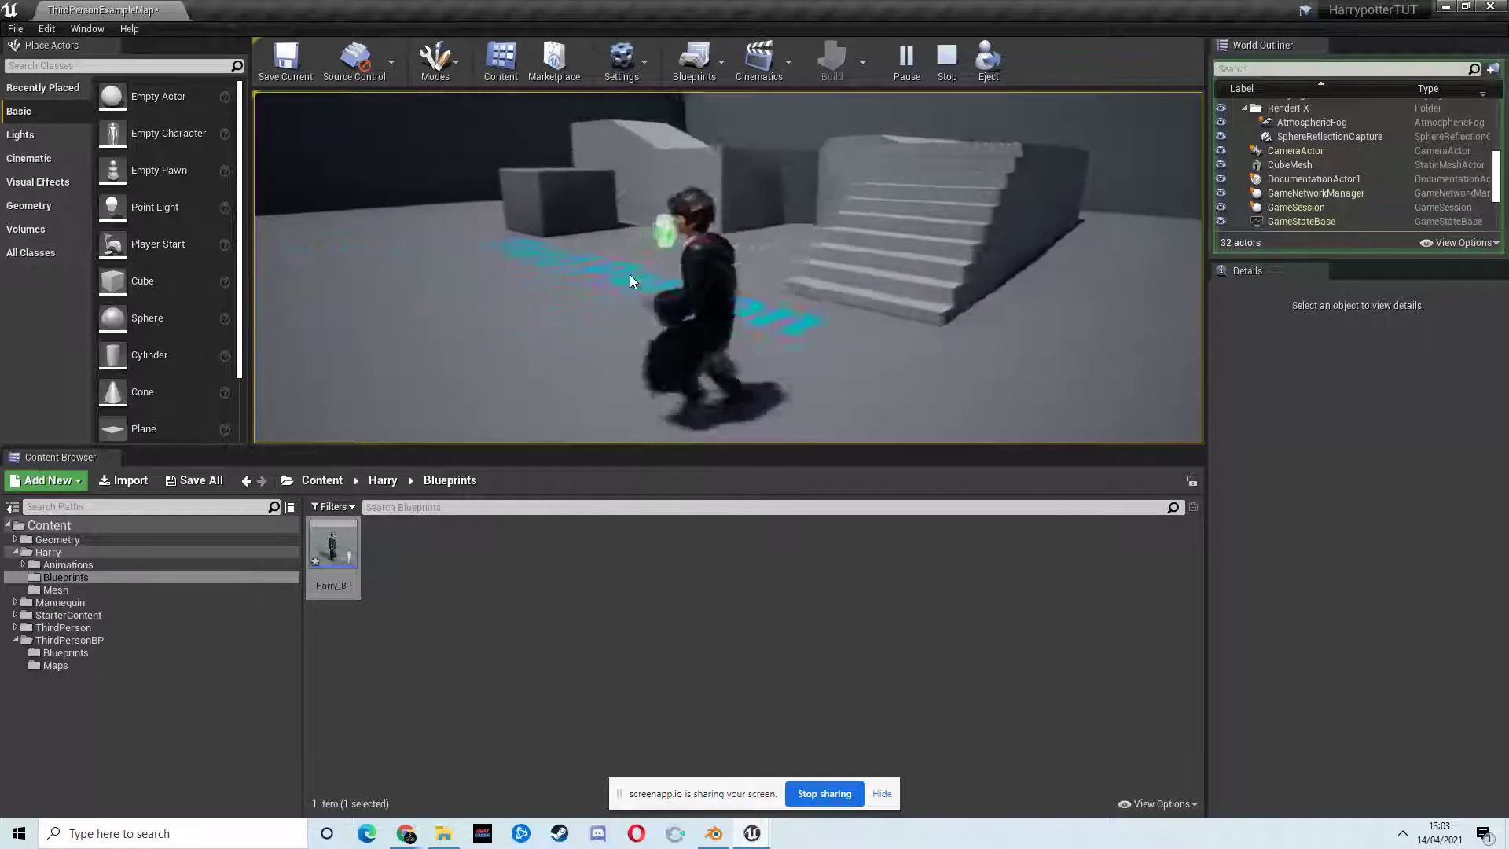
key(w)
key(s)
key(d)
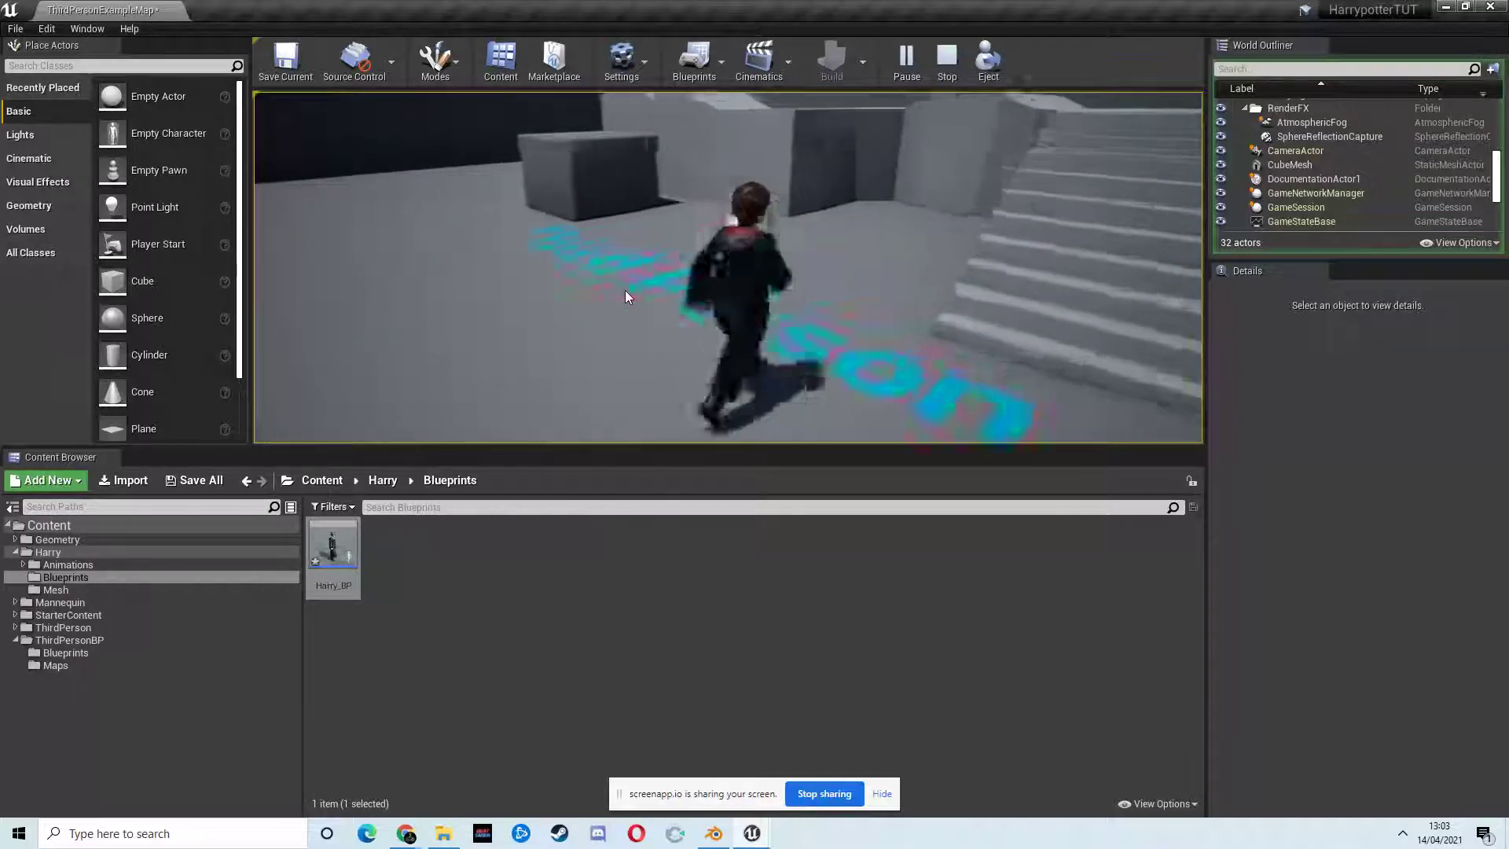
key(s)
key(Escape)
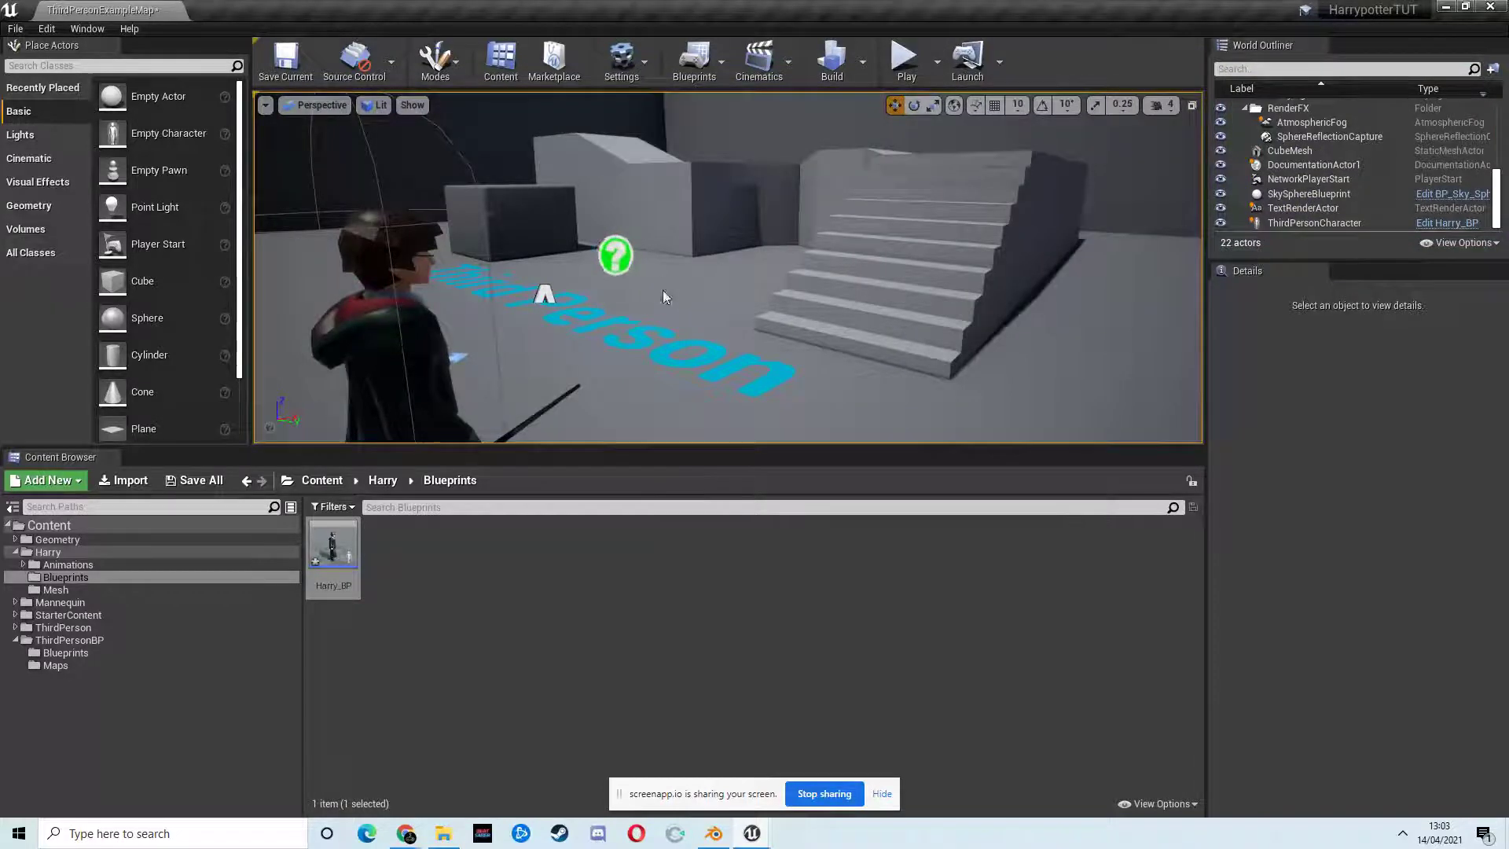
- Inspect Harry holding the wand in the level from the side, and switch to the Chrome window with the wand model's download page
drag(664, 290, 518, 285)
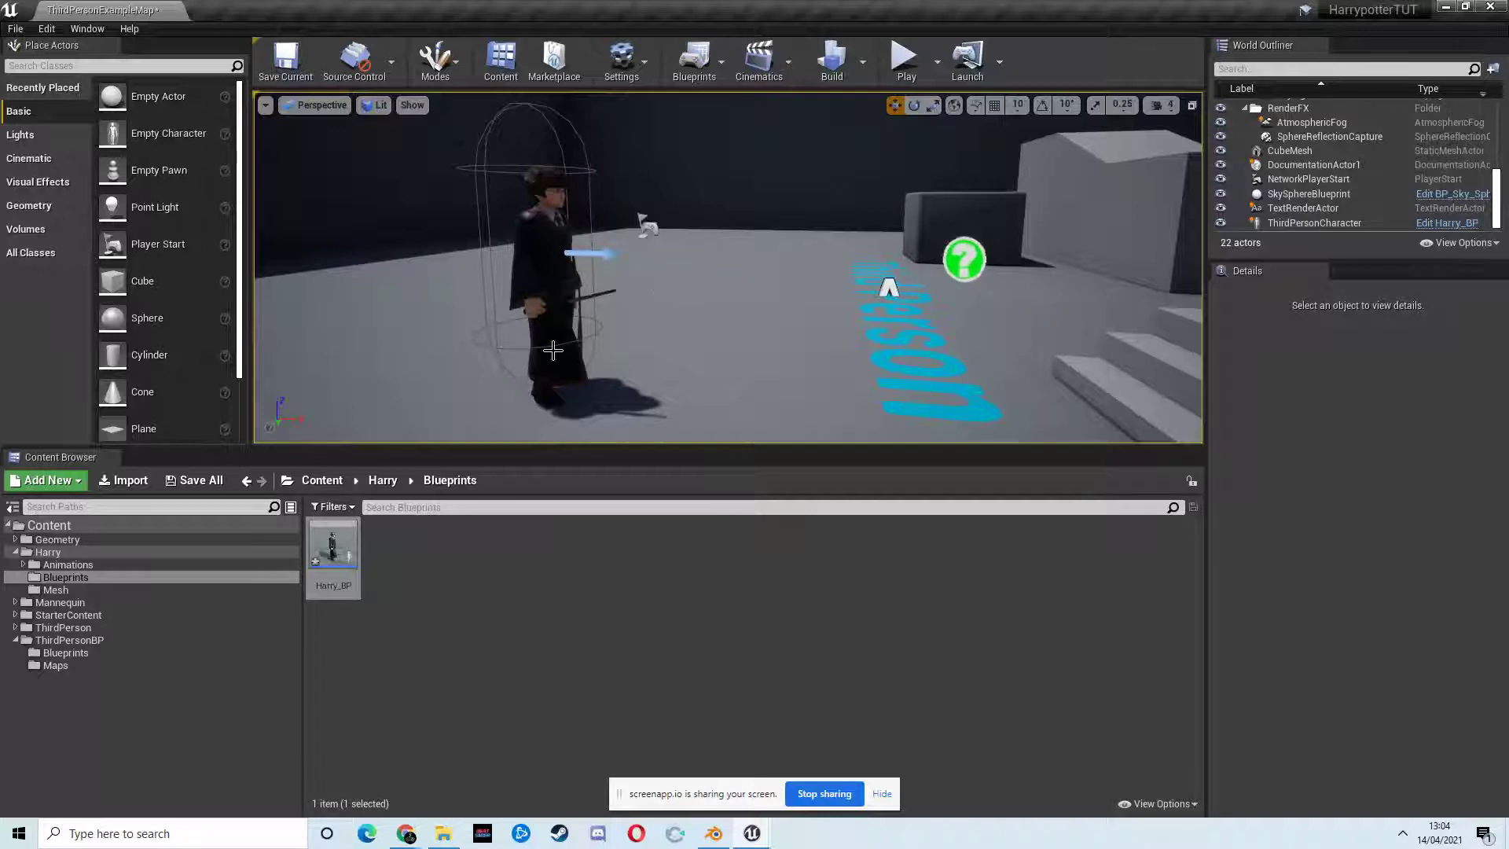
click(487, 747)
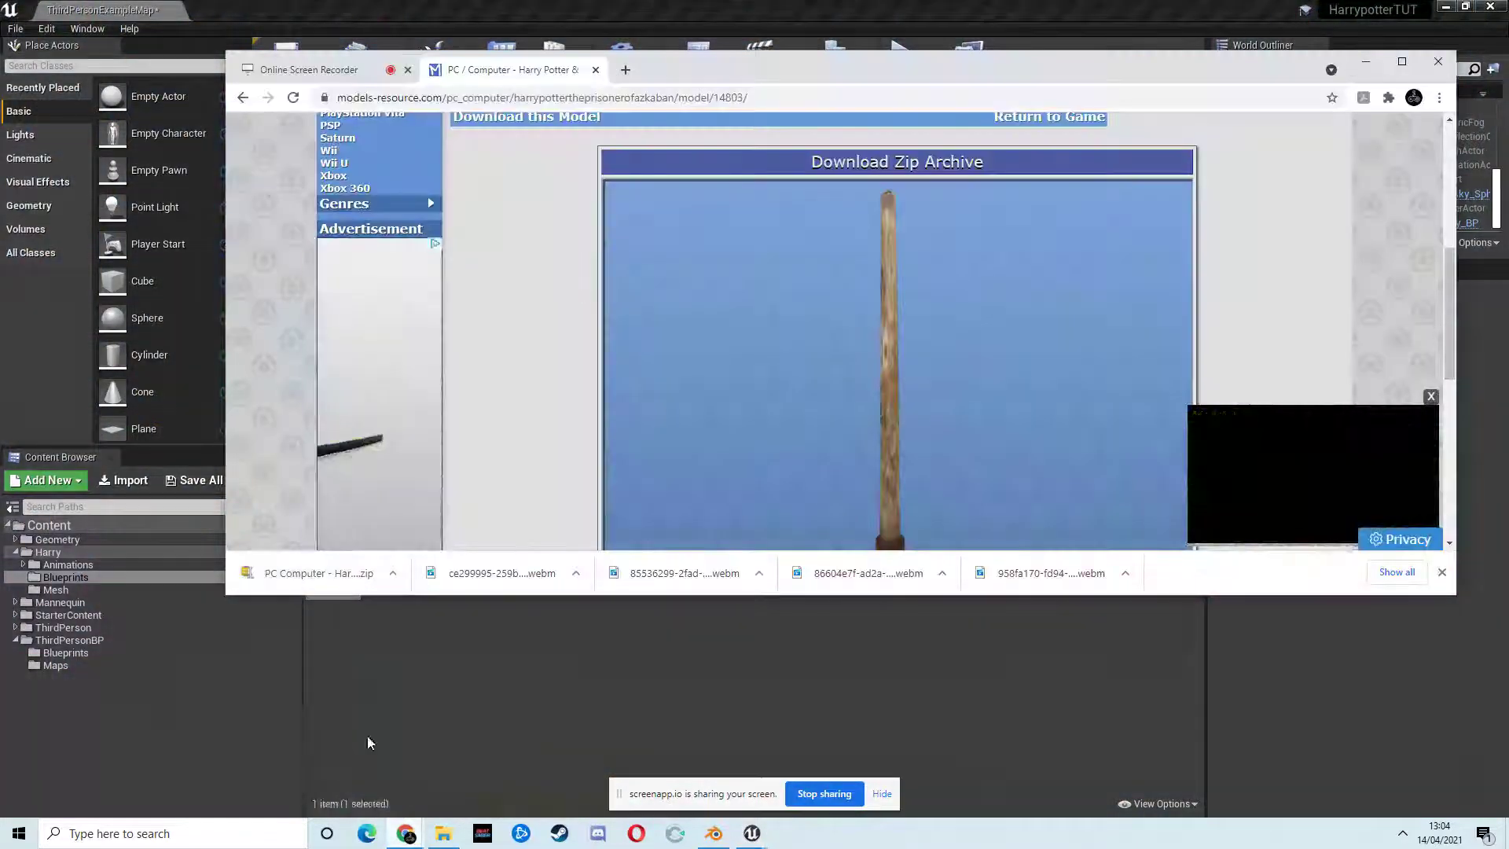